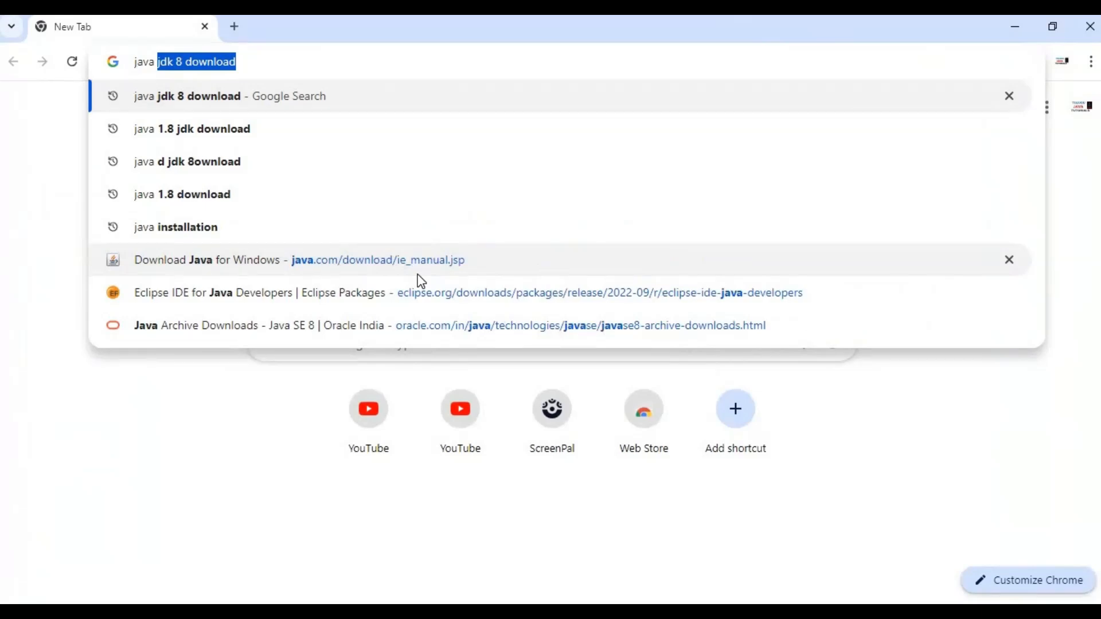
Step: Search the web for "java 1.8 download" and open Oracle's Java SE 8 Archive Downloads (JDK 8u202 and earlier) page
text(1.8)
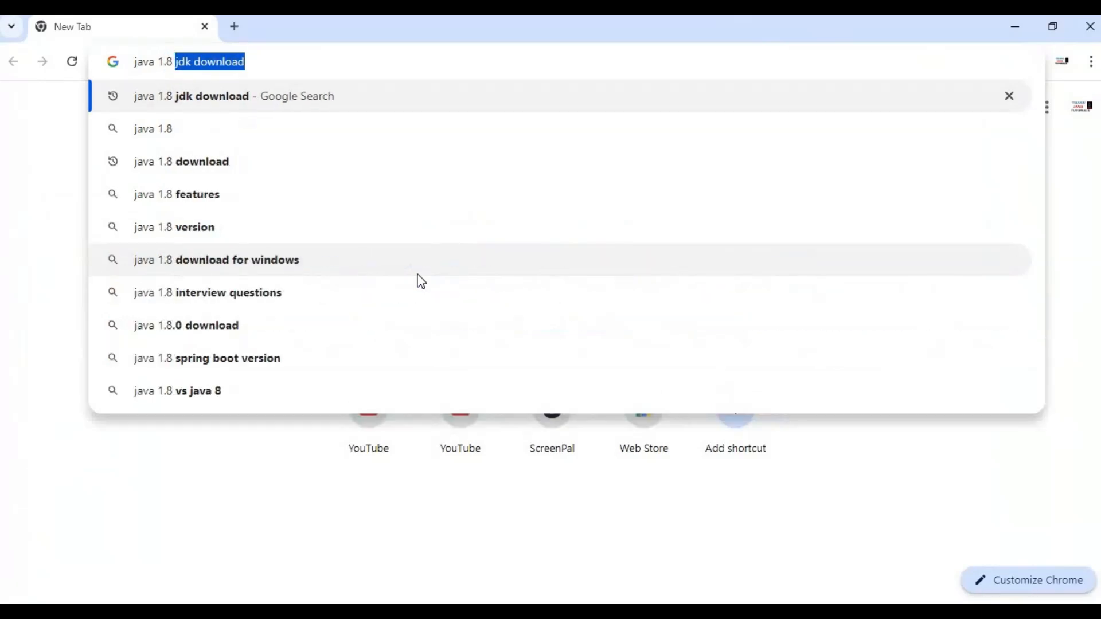
text( down)
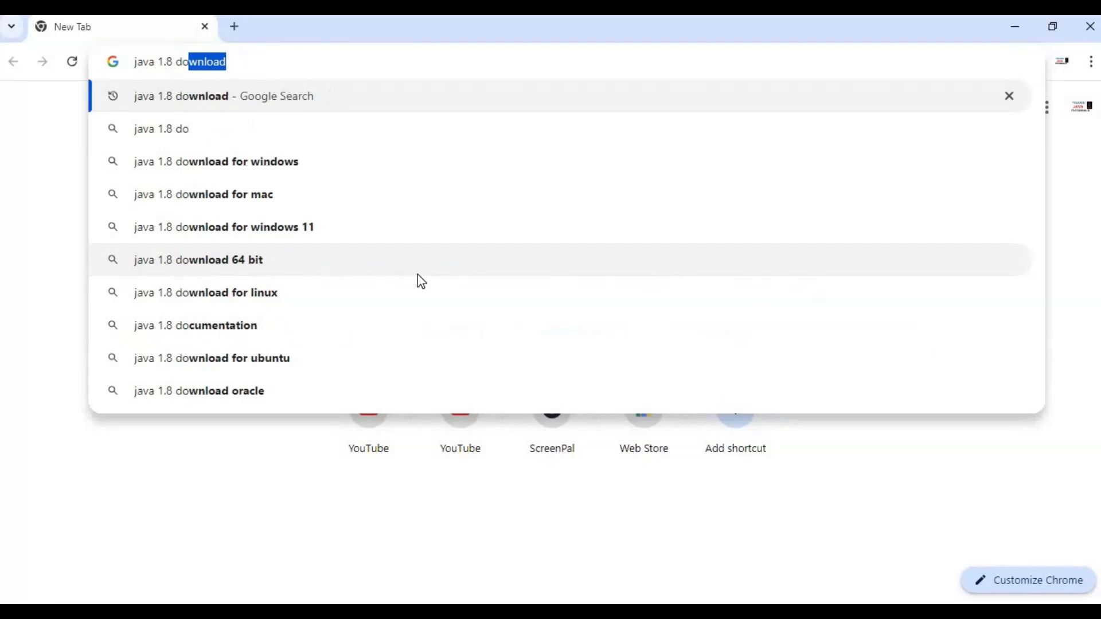
key(Return)
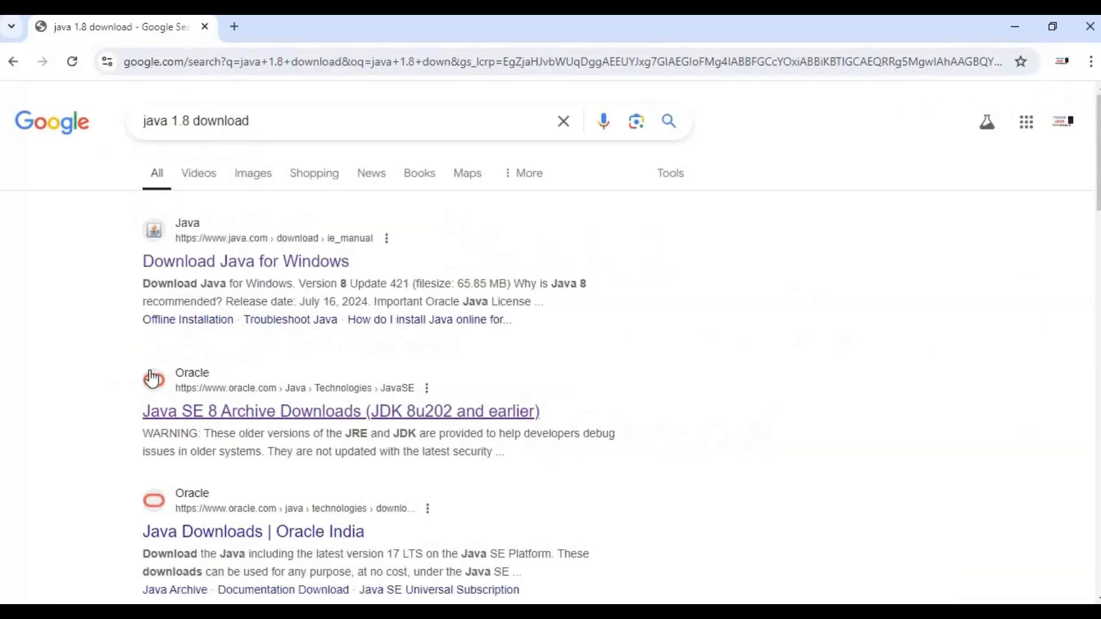
scroll(200, 315, down, 3)
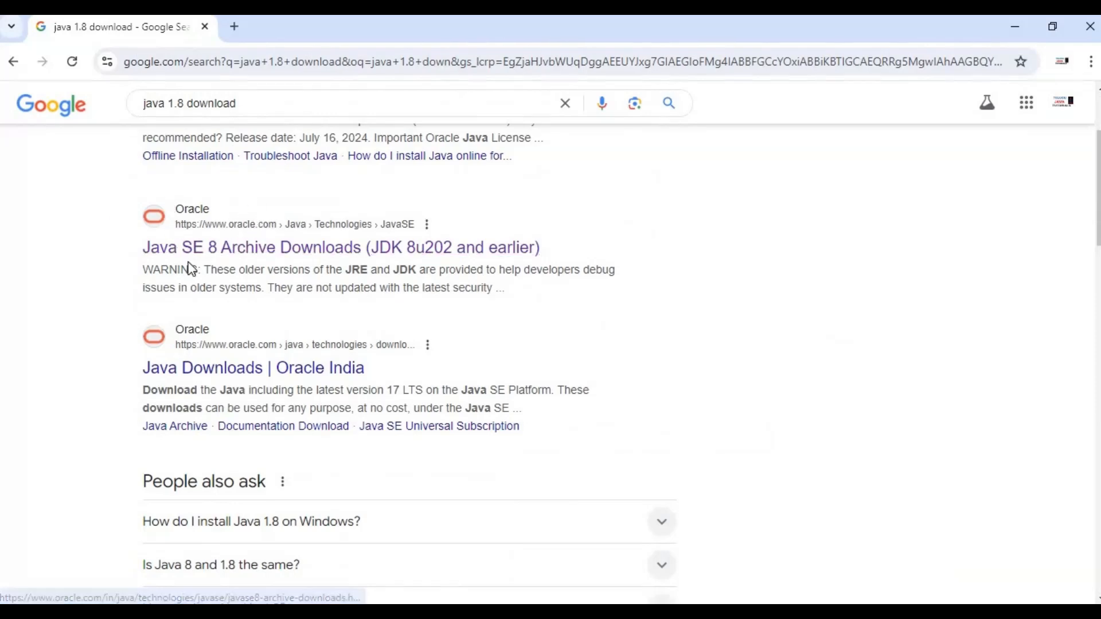
click(210, 251)
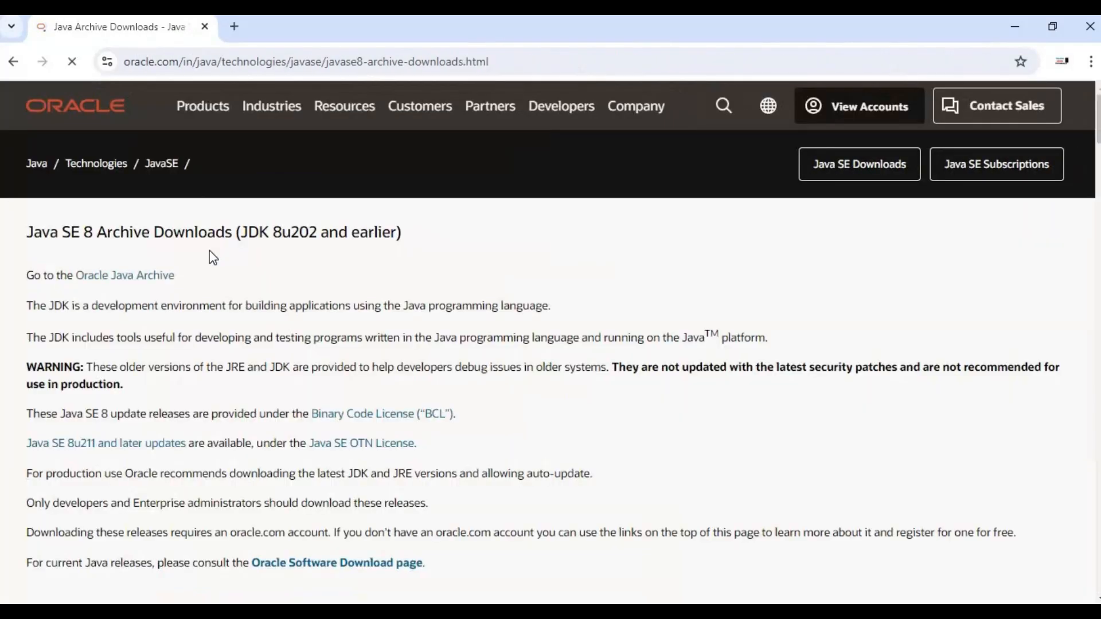
Step: Request the Windows x64 installer jdk-8u202-windows-x64.exe from the JDK 8u202 list, accepting the Oracle Binary Code License Agreement
scroll(305, 376, down, 10)
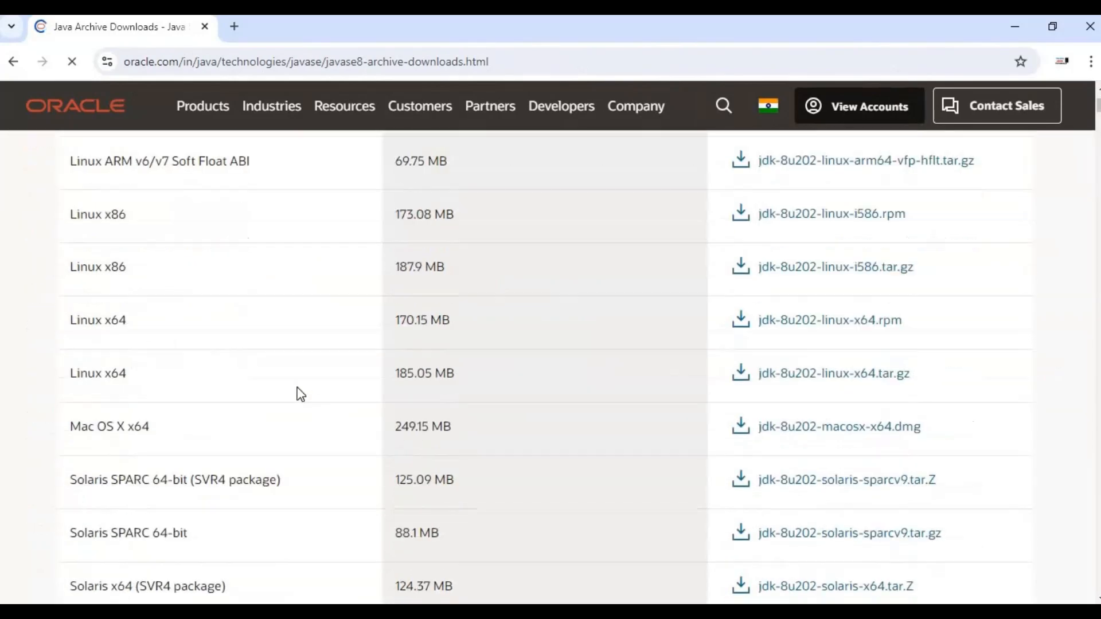
scroll(87, 326, up, 2)
scroll(87, 327, up, 1)
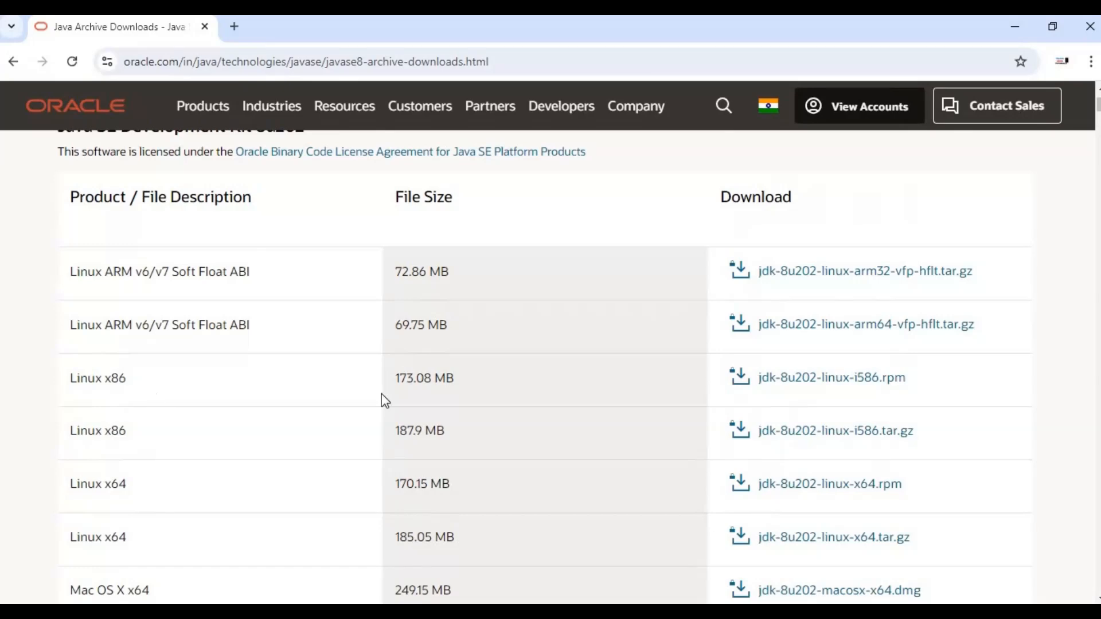
scroll(118, 472, down, 4)
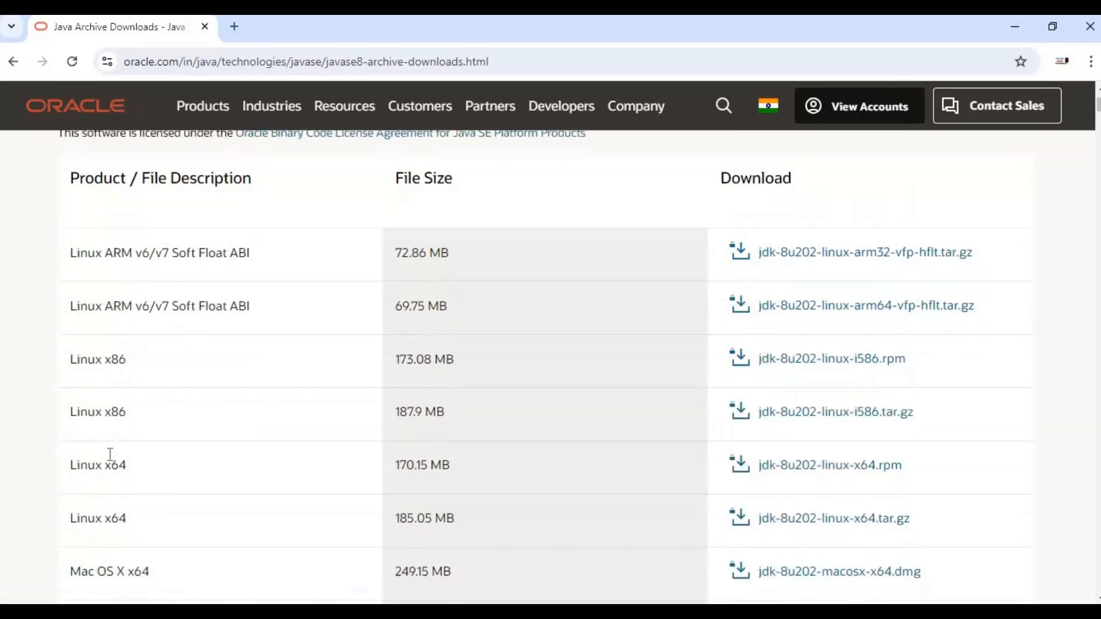
scroll(185, 415, down, 8)
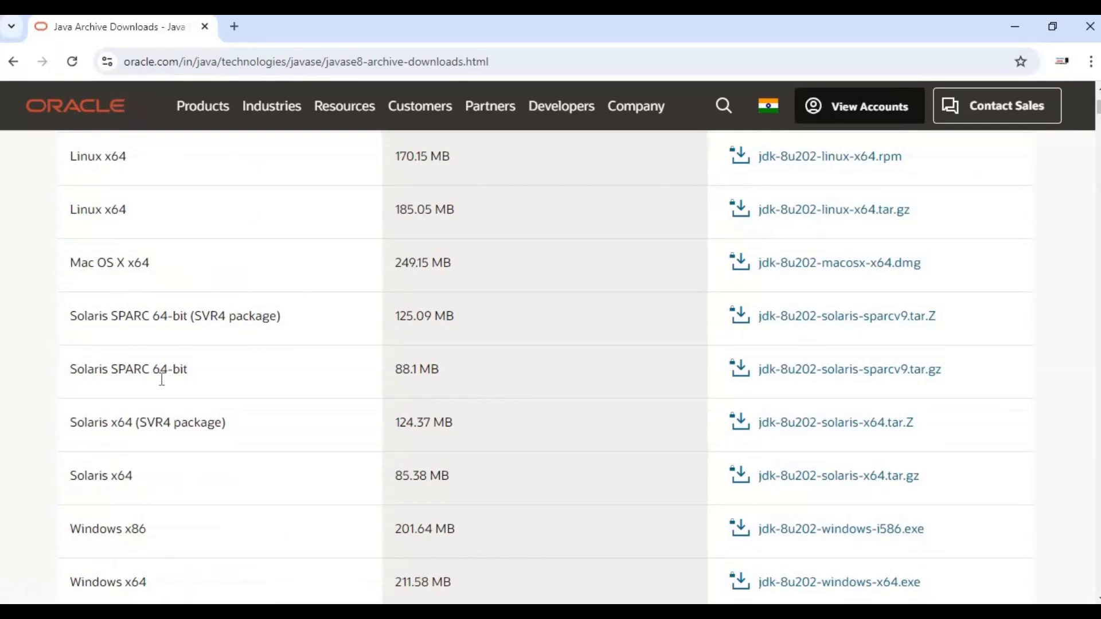
scroll(160, 379, down, 6)
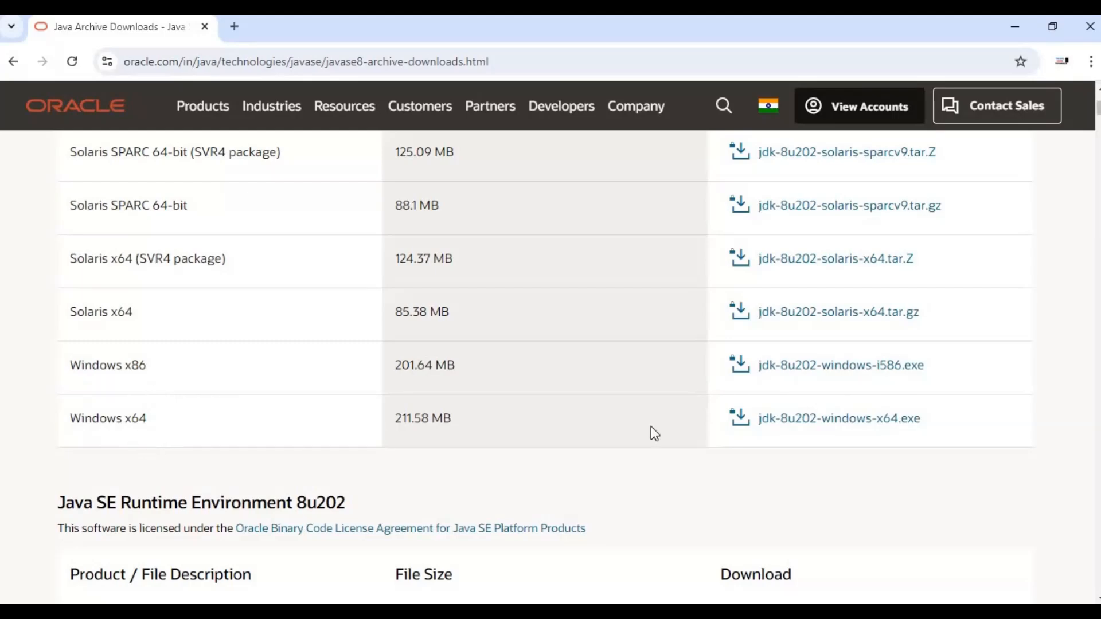
click(788, 422)
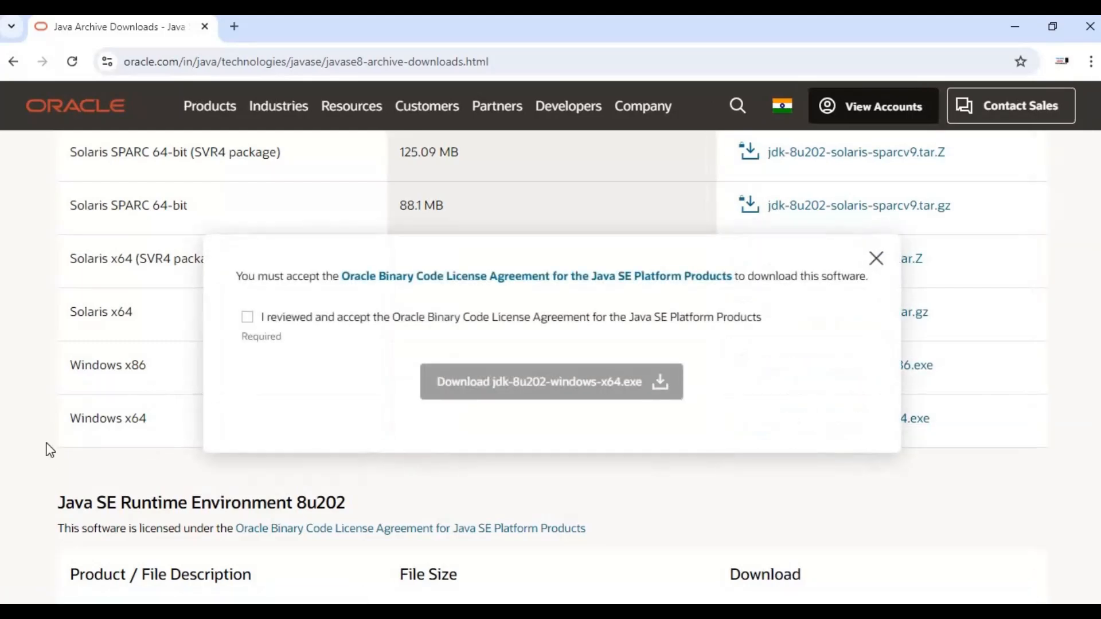
click(243, 319)
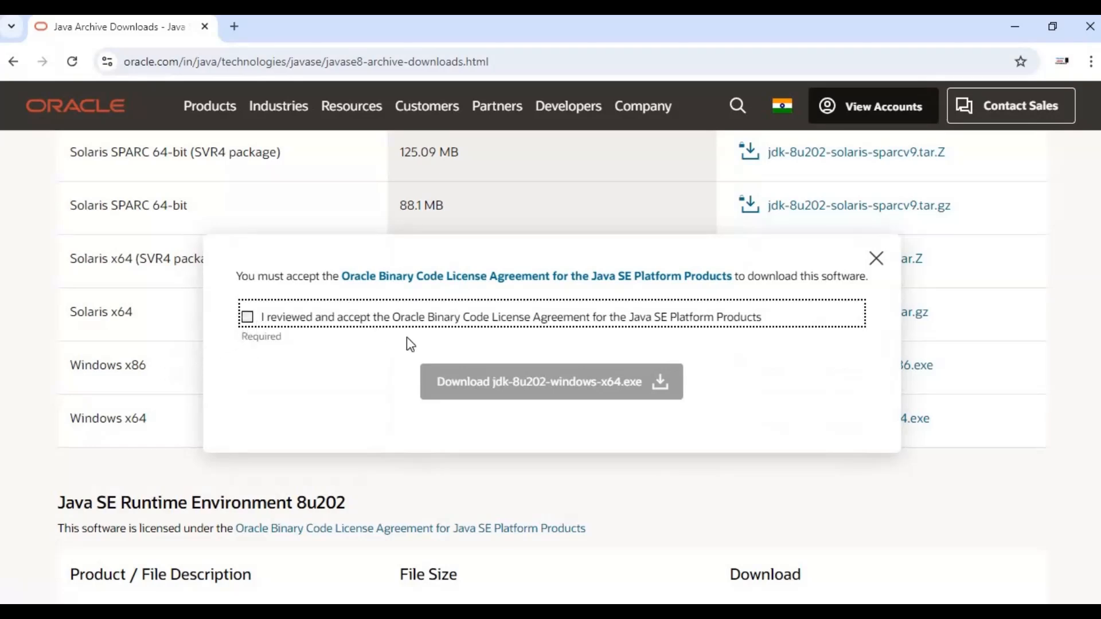
click(512, 391)
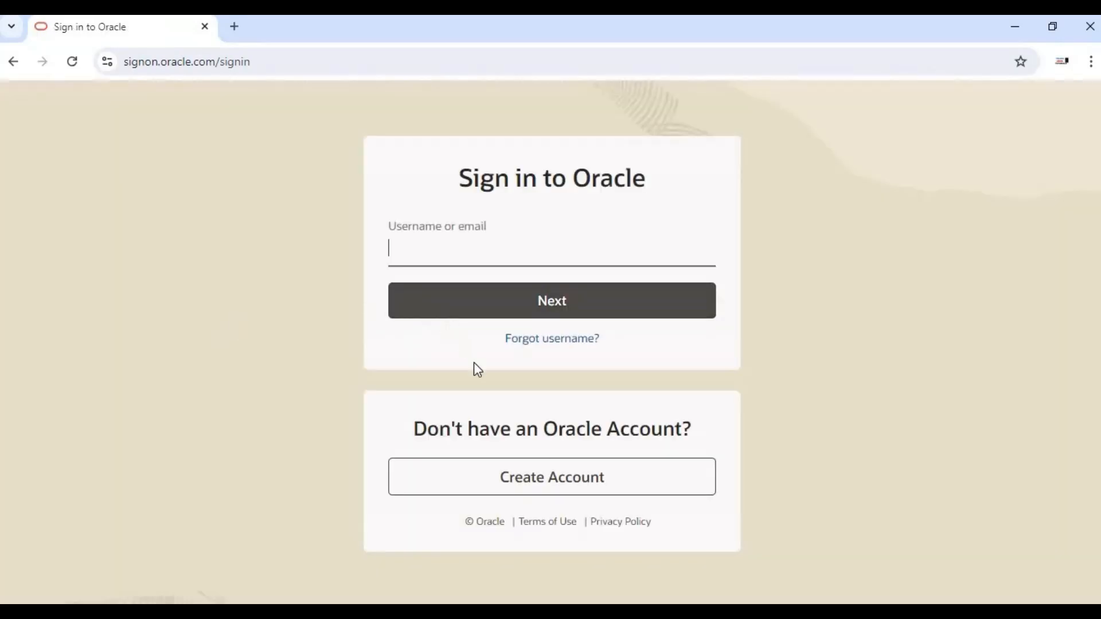
Step: Open the Oracle account creation page from the sign-in page, checking the sign-in page while it loads
click(546, 477)
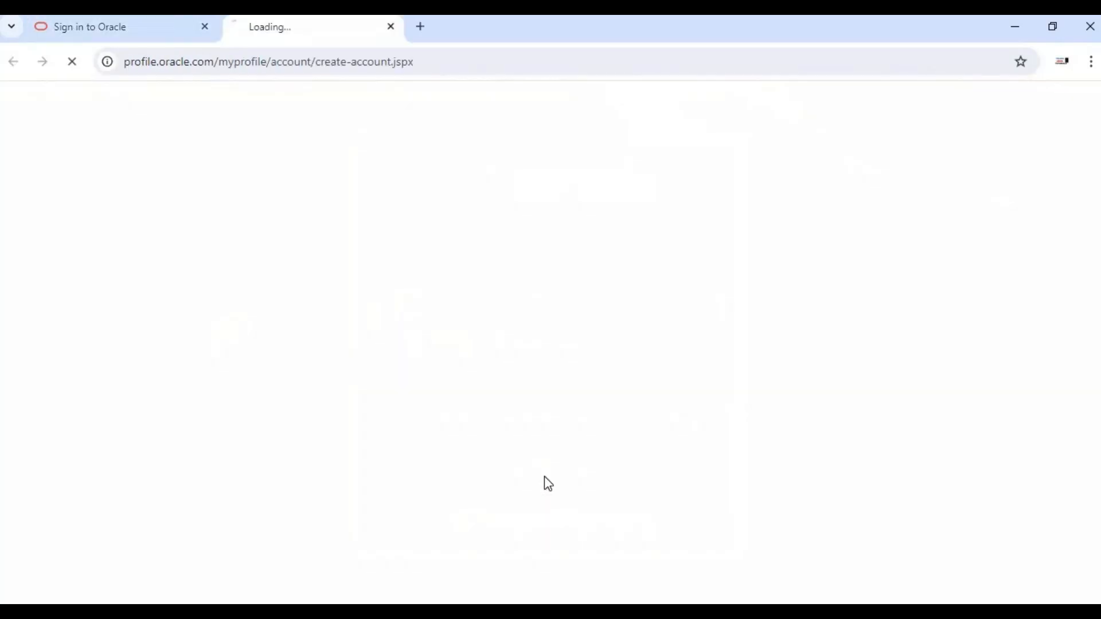
click(143, 30)
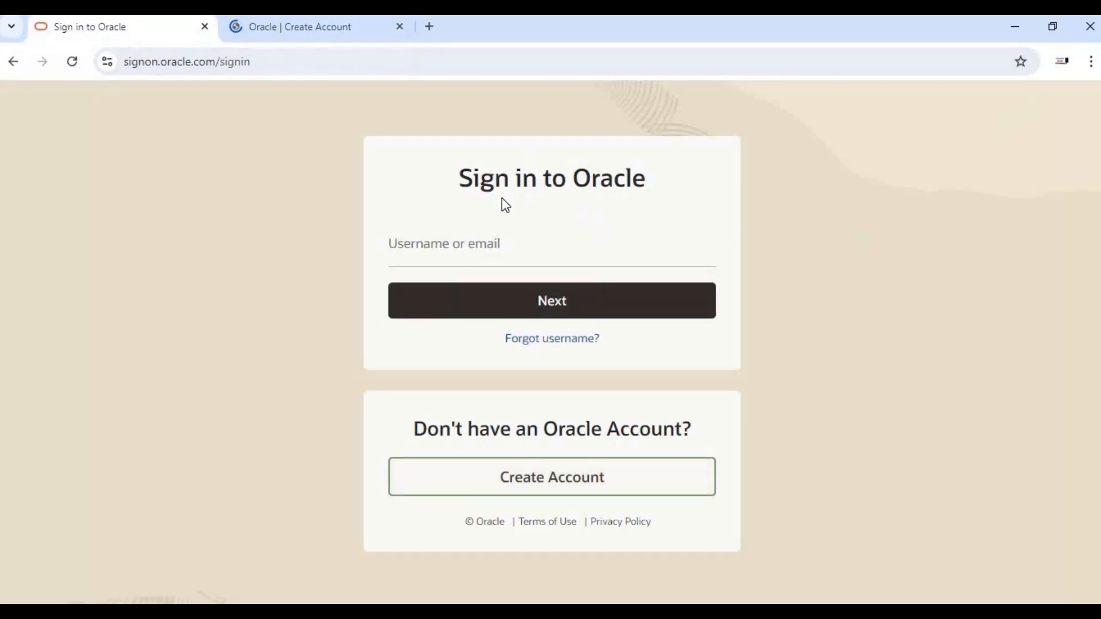
click(308, 33)
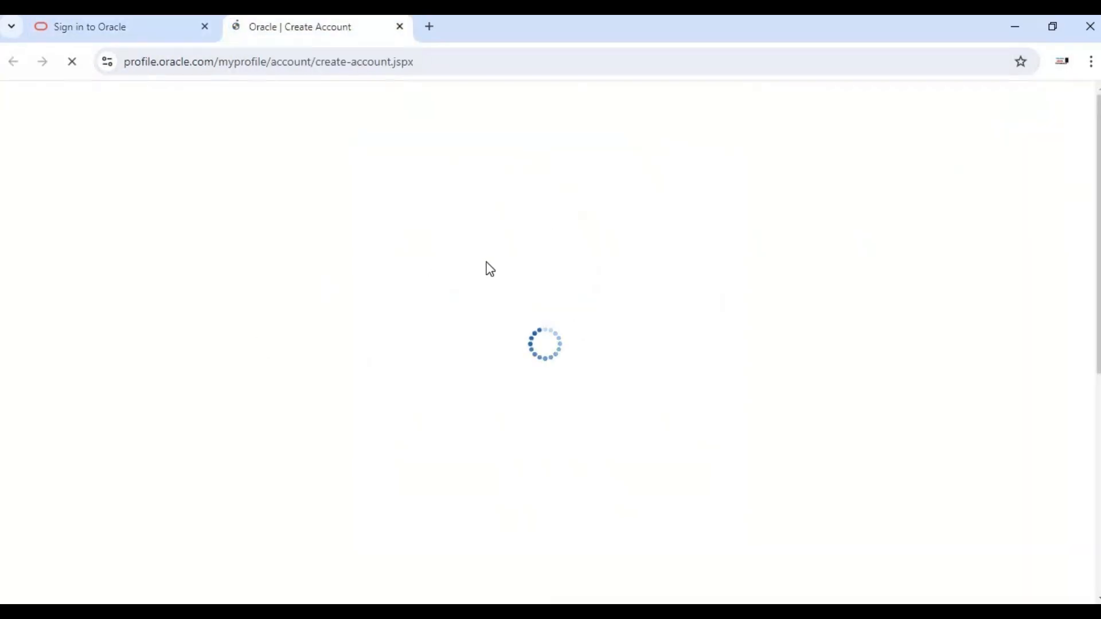
click(137, 34)
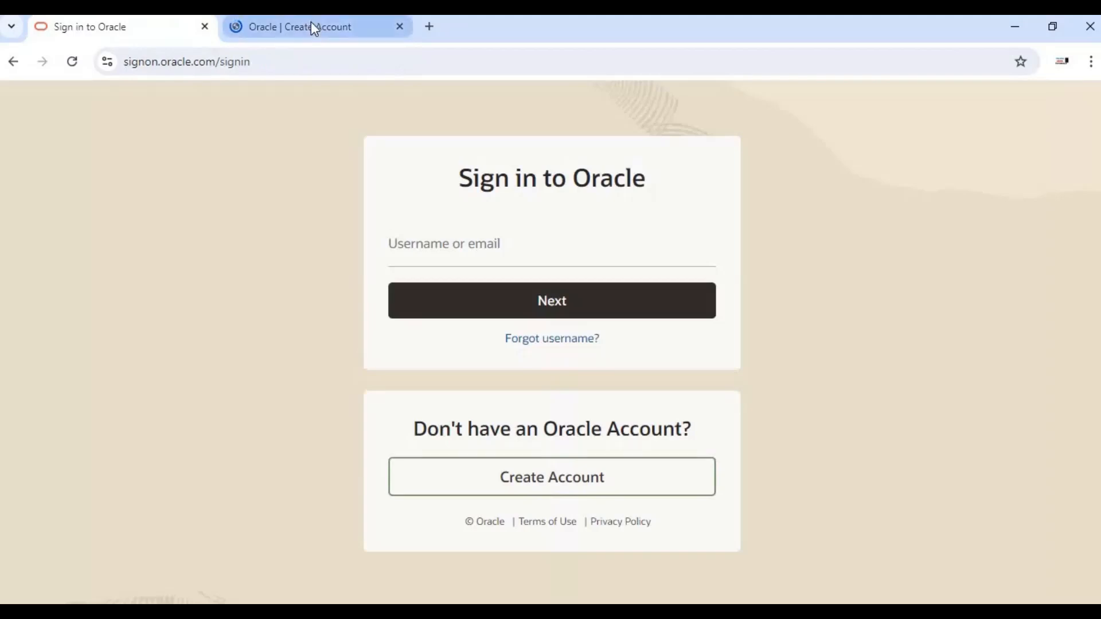
click(310, 26)
click(173, 27)
click(301, 25)
Step: Examine the required fields of the Oracle account creation form, including the State/Province choice, through to its end
scroll(305, 263, down, 3)
scroll(320, 253, up, 2)
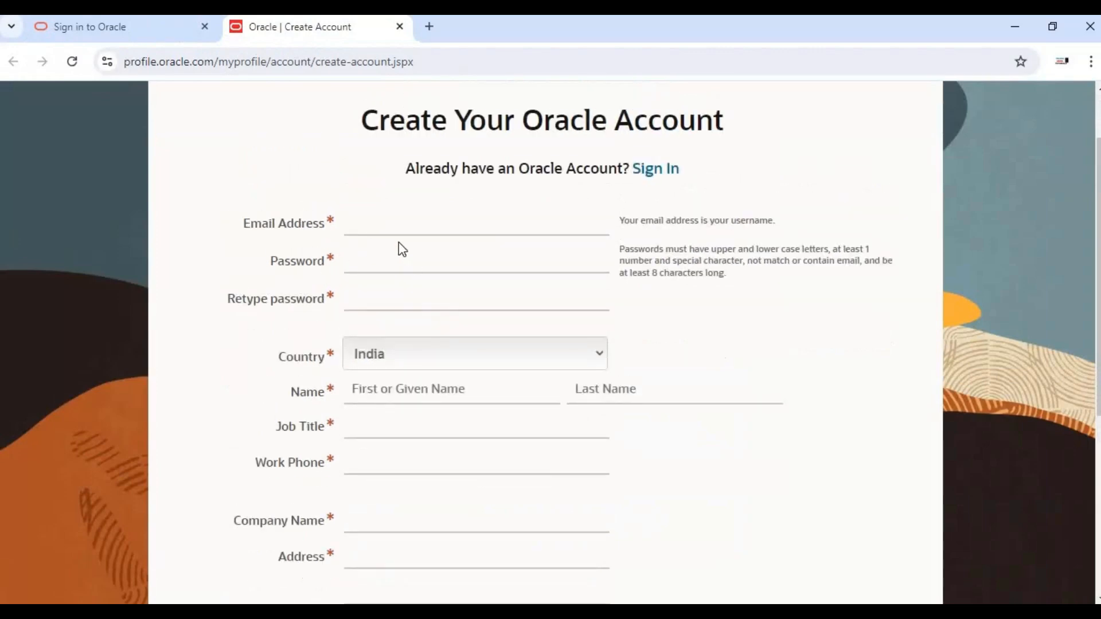
scroll(212, 295, down, 3)
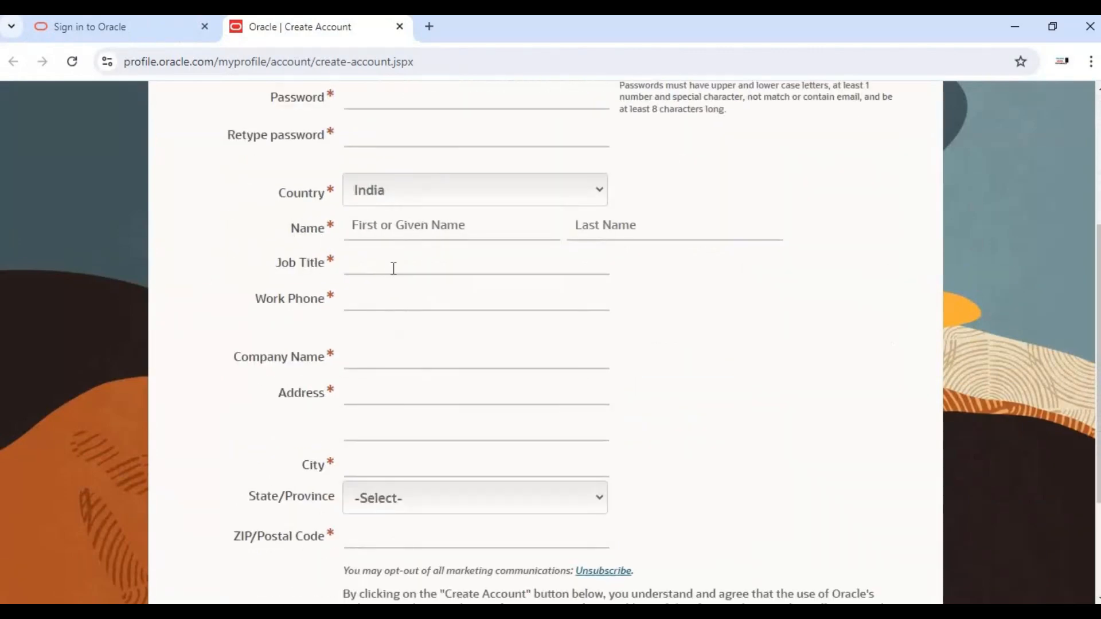
scroll(375, 275, up, 3)
scroll(123, 299, down, 6)
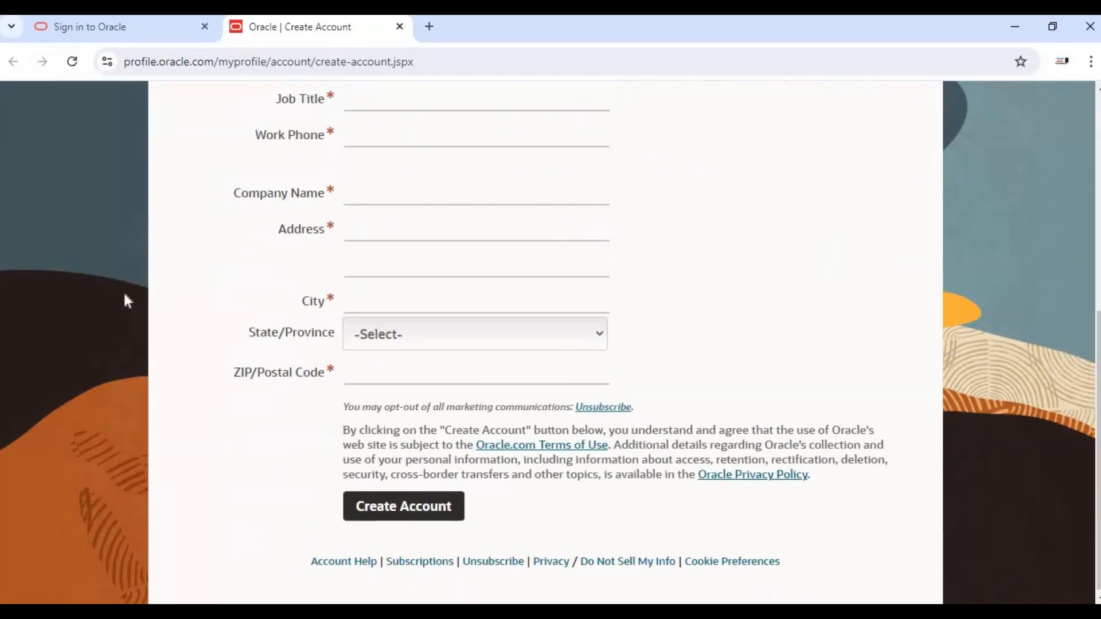
click(427, 344)
click(198, 325)
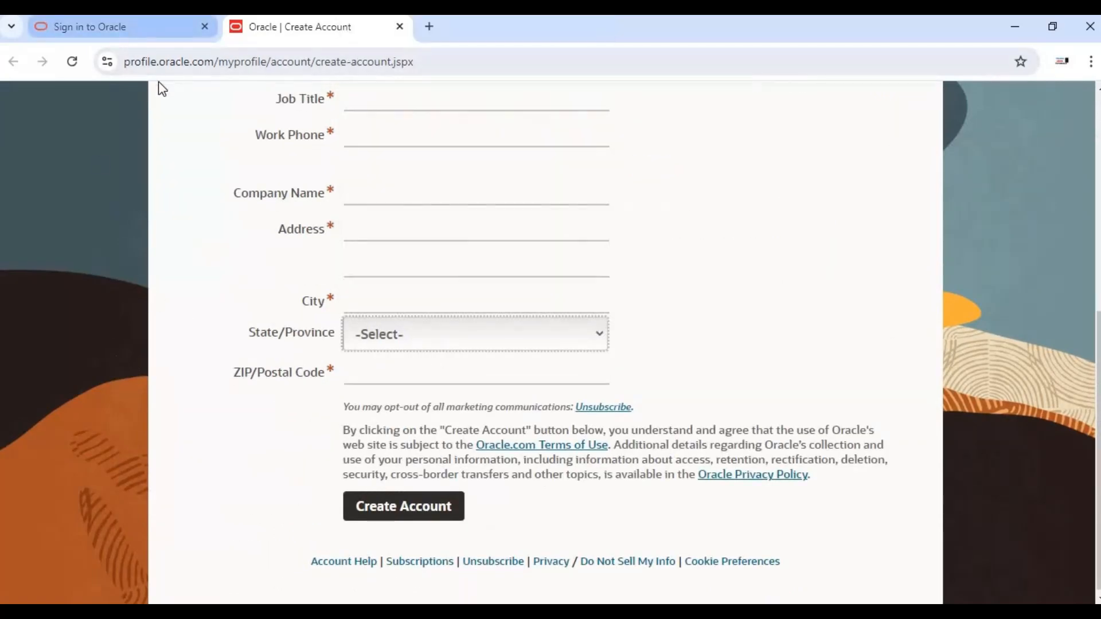
Step: Check the username or email field on the Oracle sign-in page, then return to the account creation form
click(146, 57)
click(149, 36)
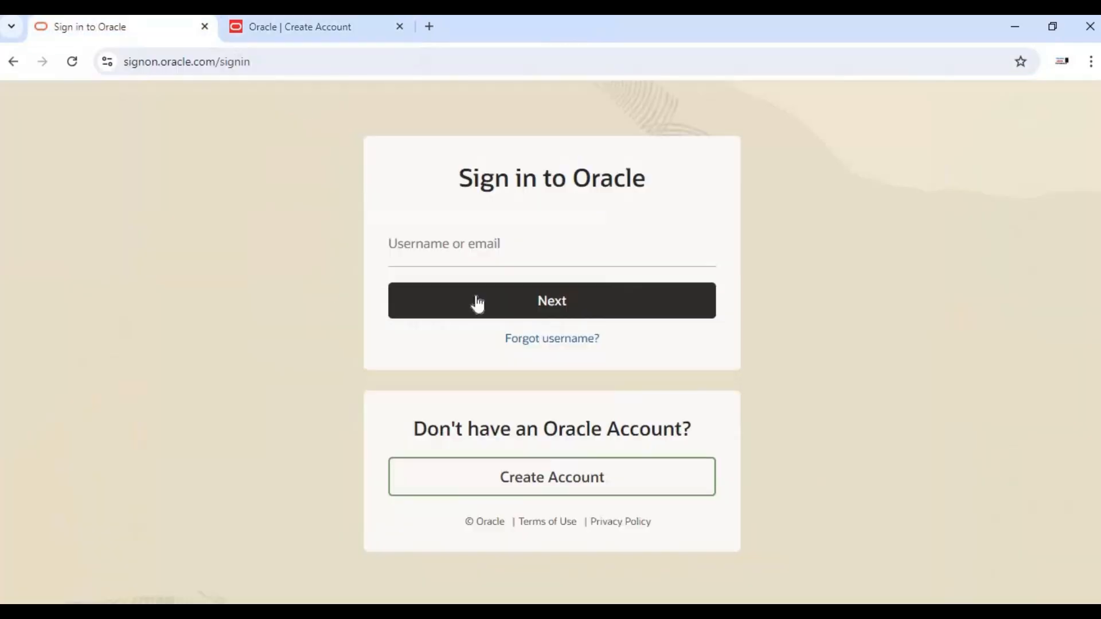
click(464, 248)
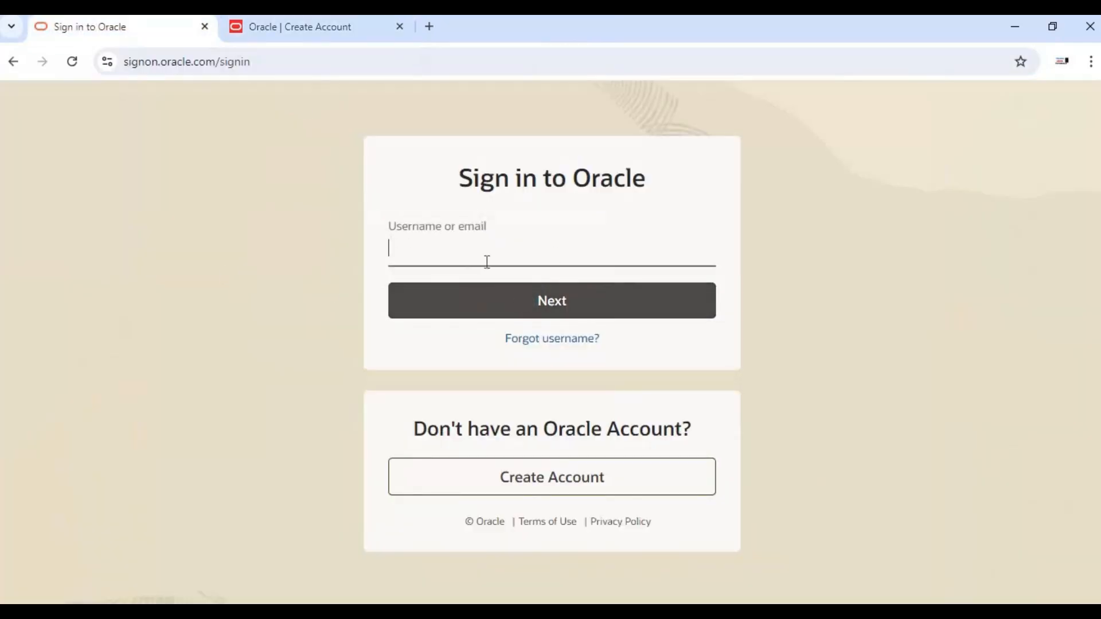
click(273, 28)
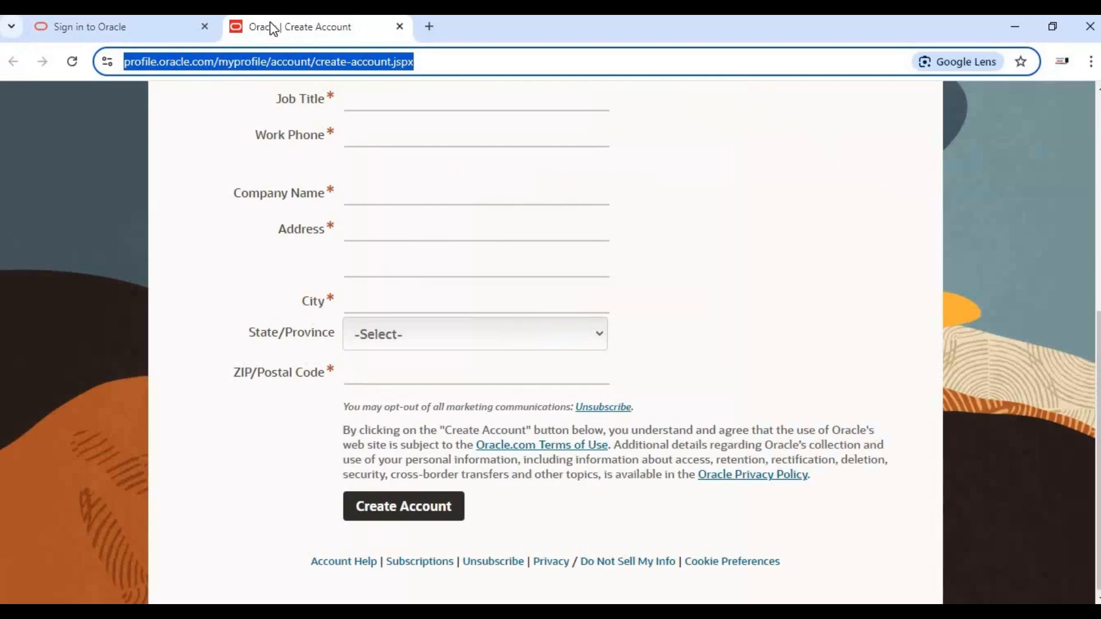
Step: Switch to File Explorer, launch the jdk-8u202-windows-x64 installer from the Downloads folder, and clear the desktop for the setup wizard
click(1003, 40)
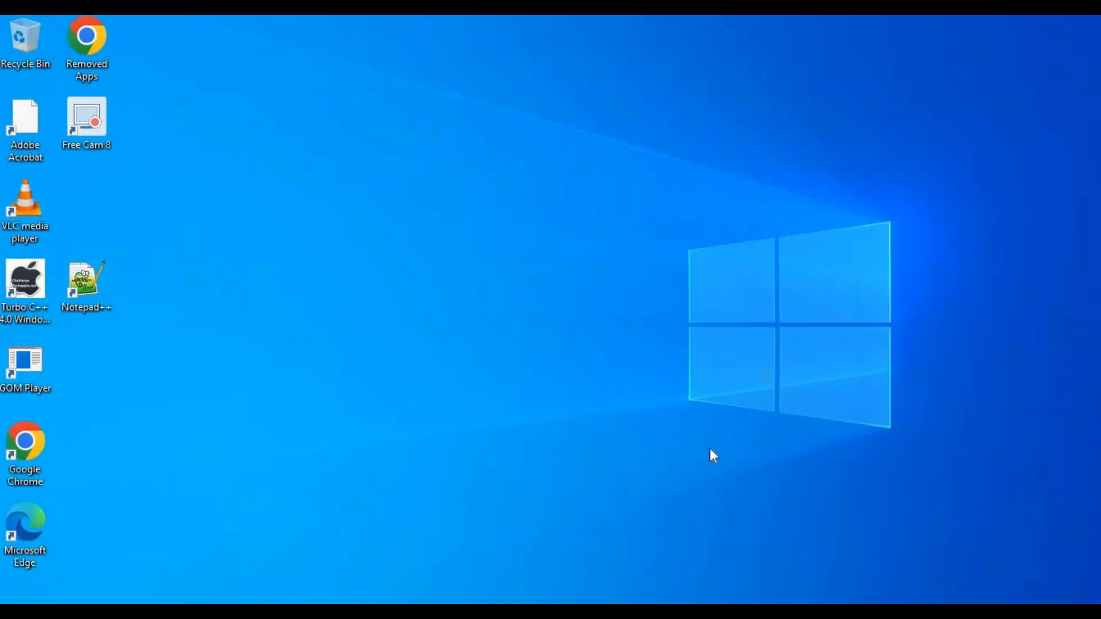
key(super+e)
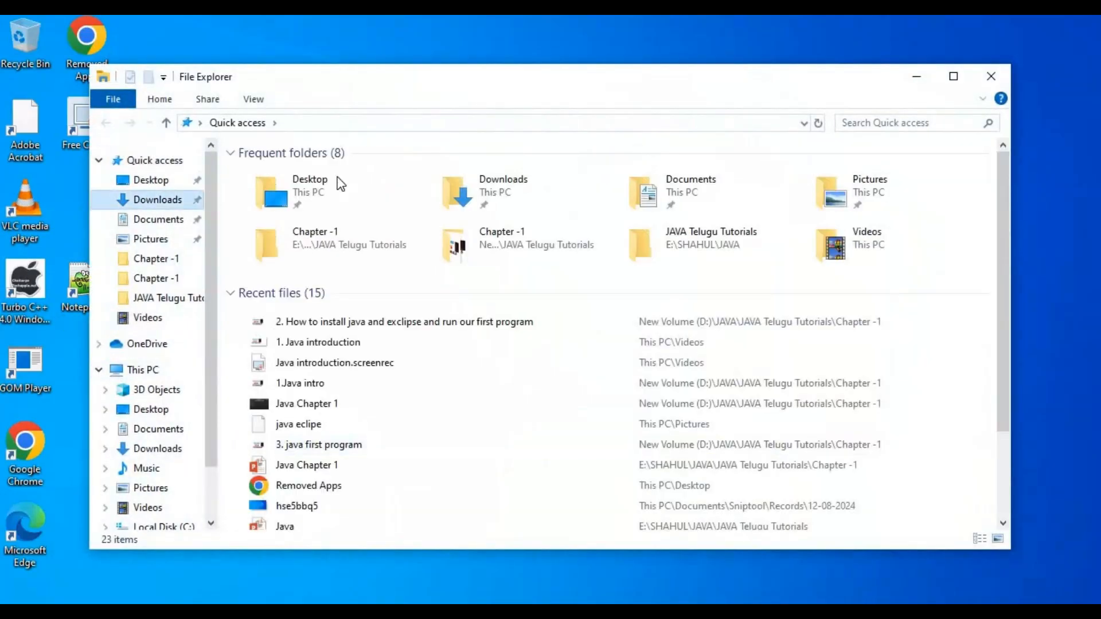
click(953, 76)
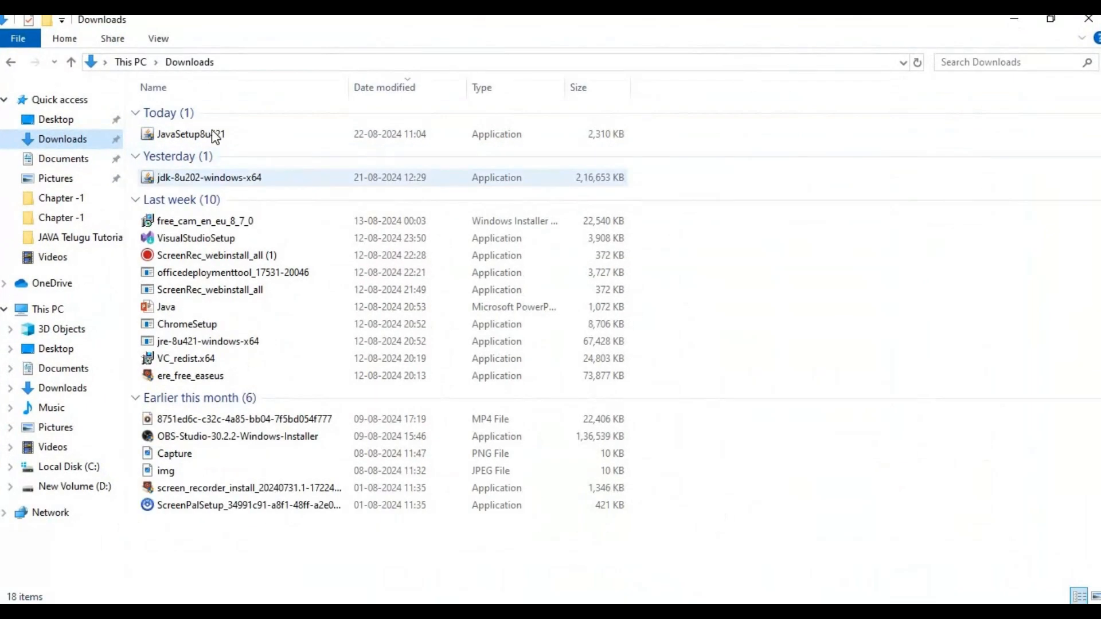
double_click(184, 179)
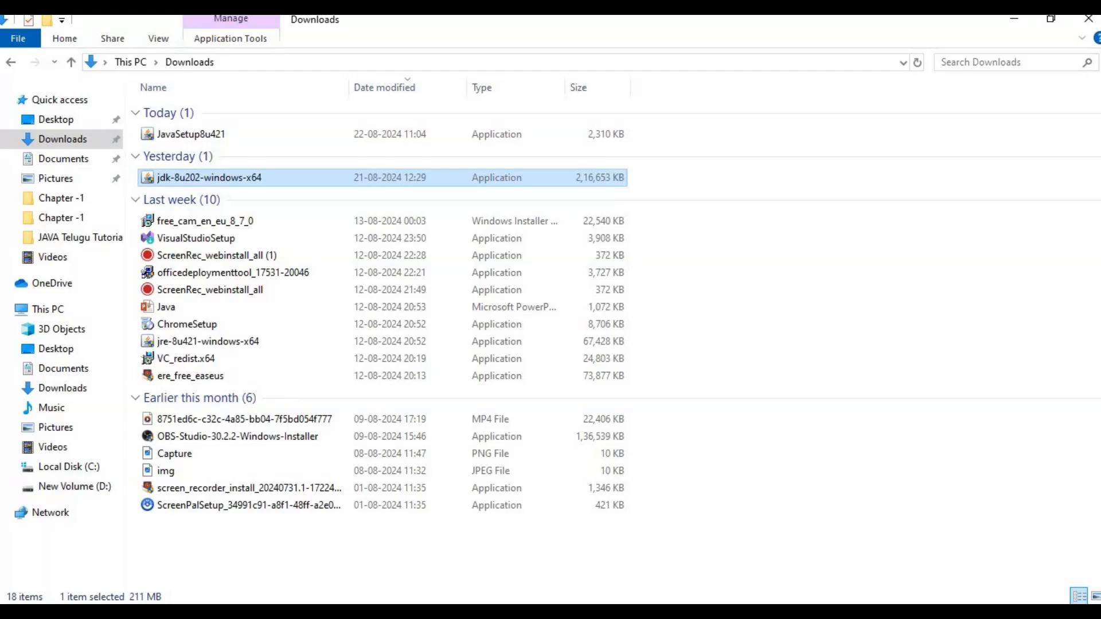
click(1009, 21)
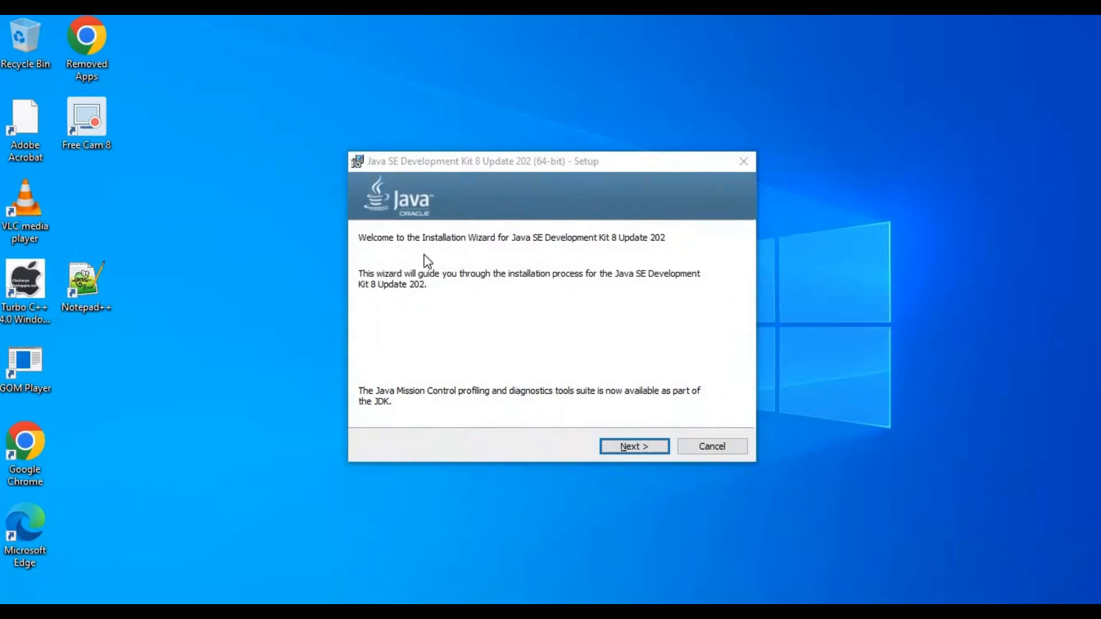
Step: Install Java SE Development Kit 8 Update 202 with the default features into C:\Program Files\Java\jdk1.8.0_202\ and close the wizard
click(620, 445)
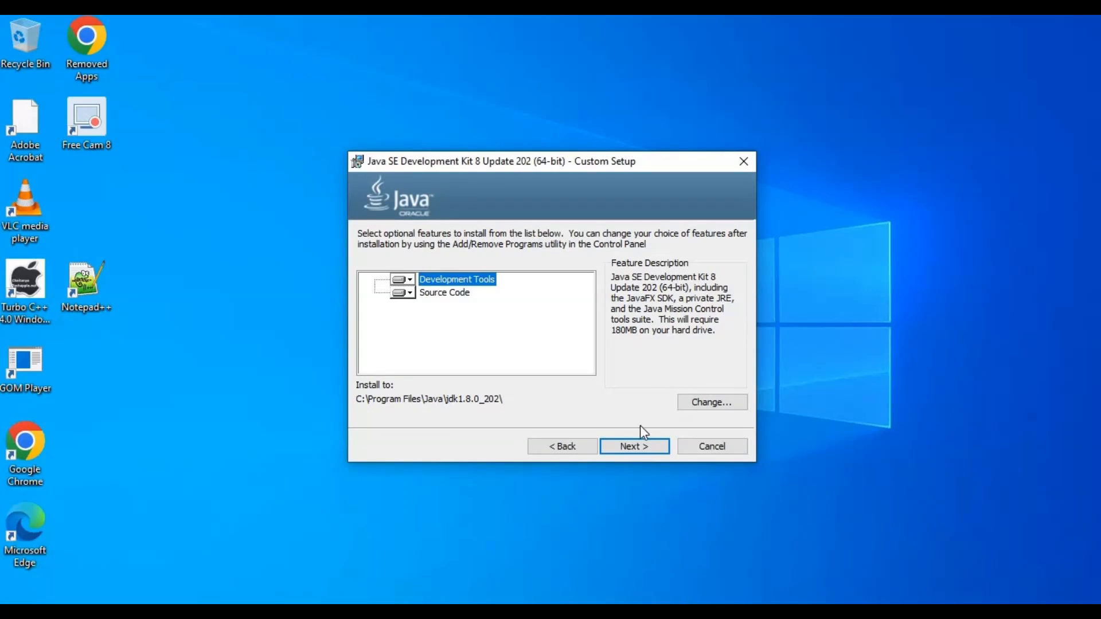
click(641, 442)
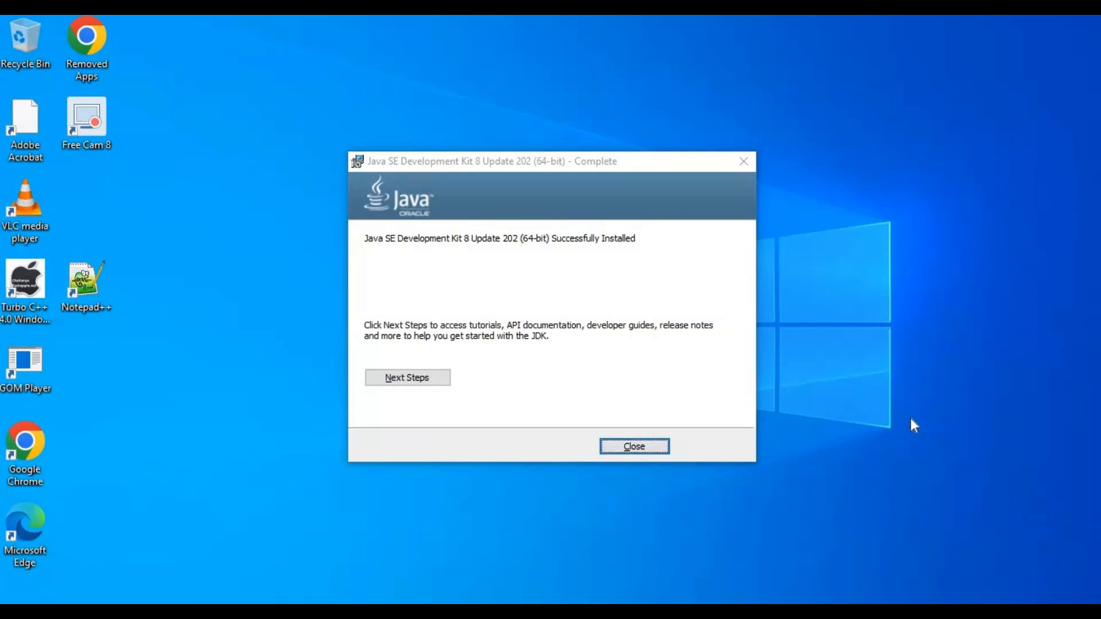
click(654, 446)
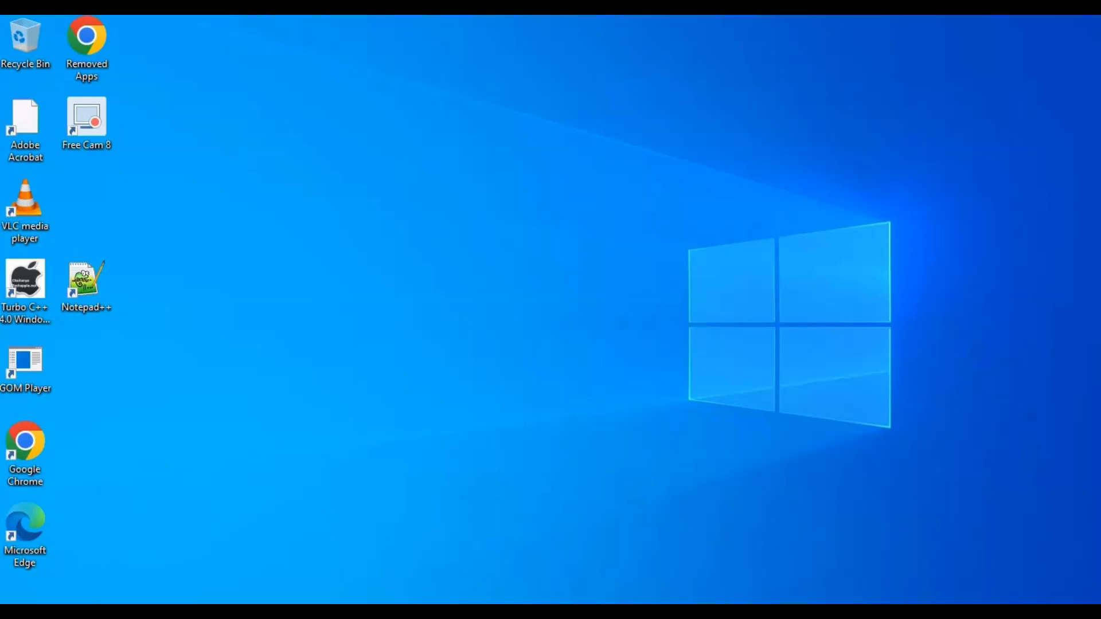
Step: Switch to File Explorer and open the Java folder under Program Files on Local Disk (C:)
mouse_move(372, 613)
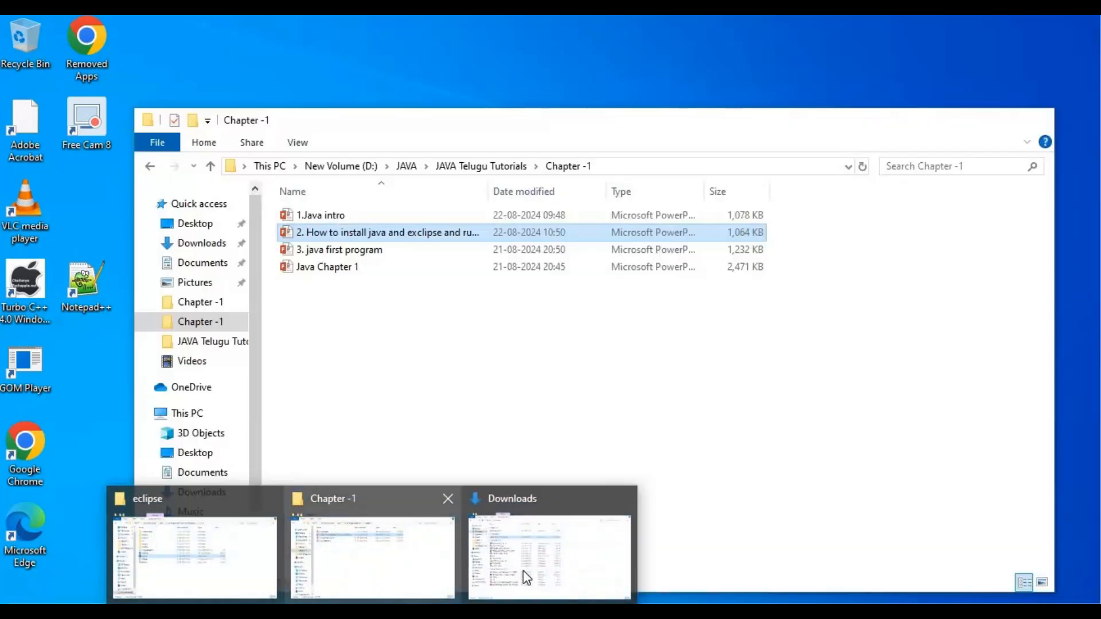
click(524, 569)
click(57, 471)
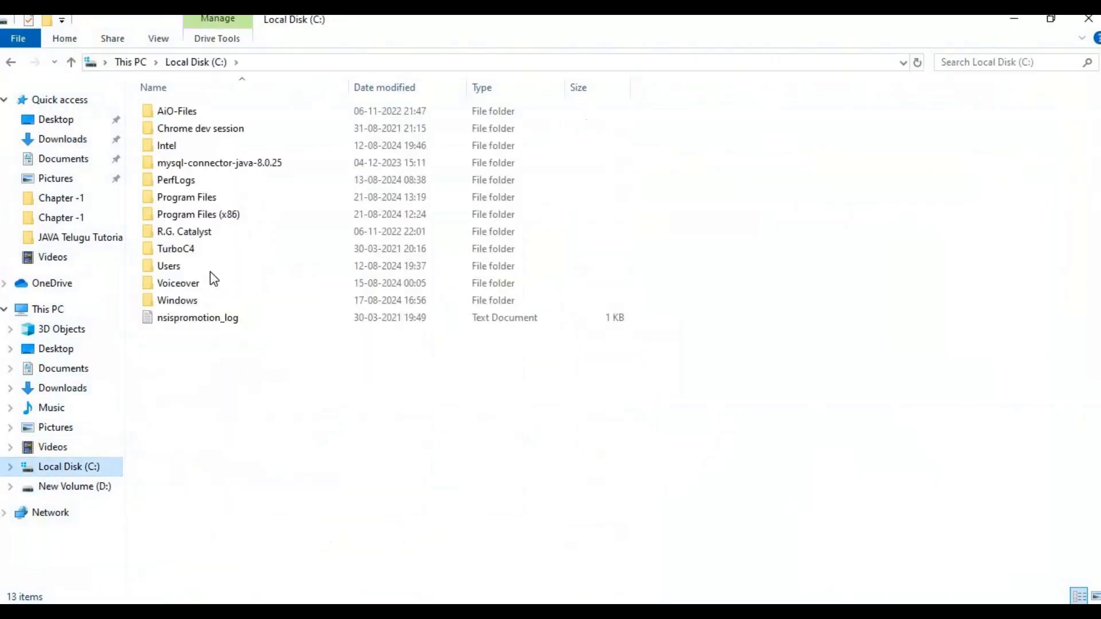
double_click(215, 200)
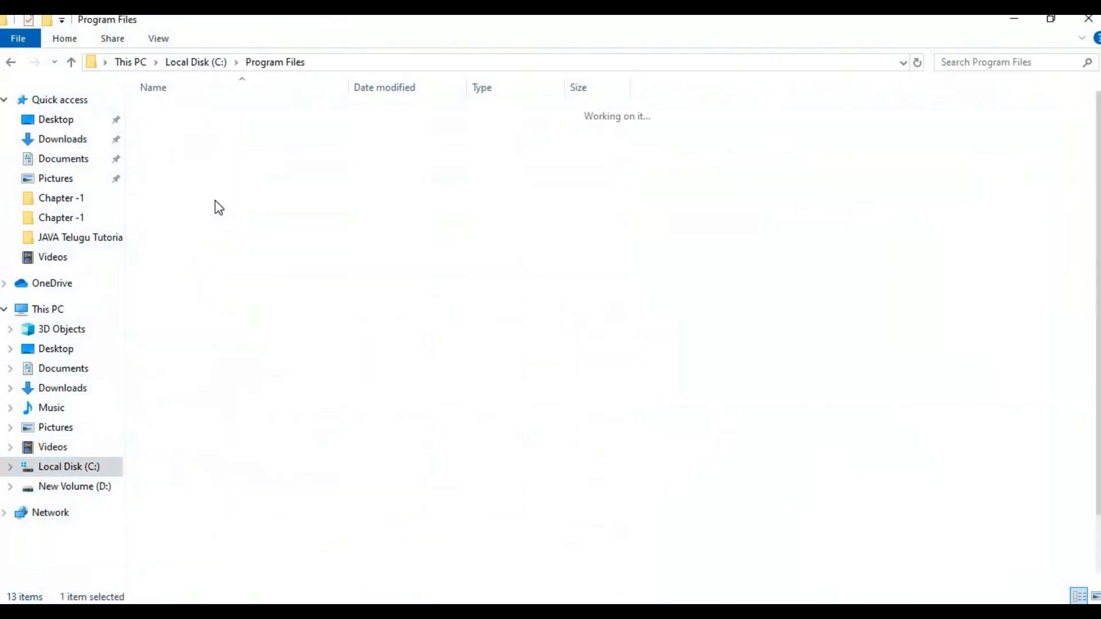
click(193, 216)
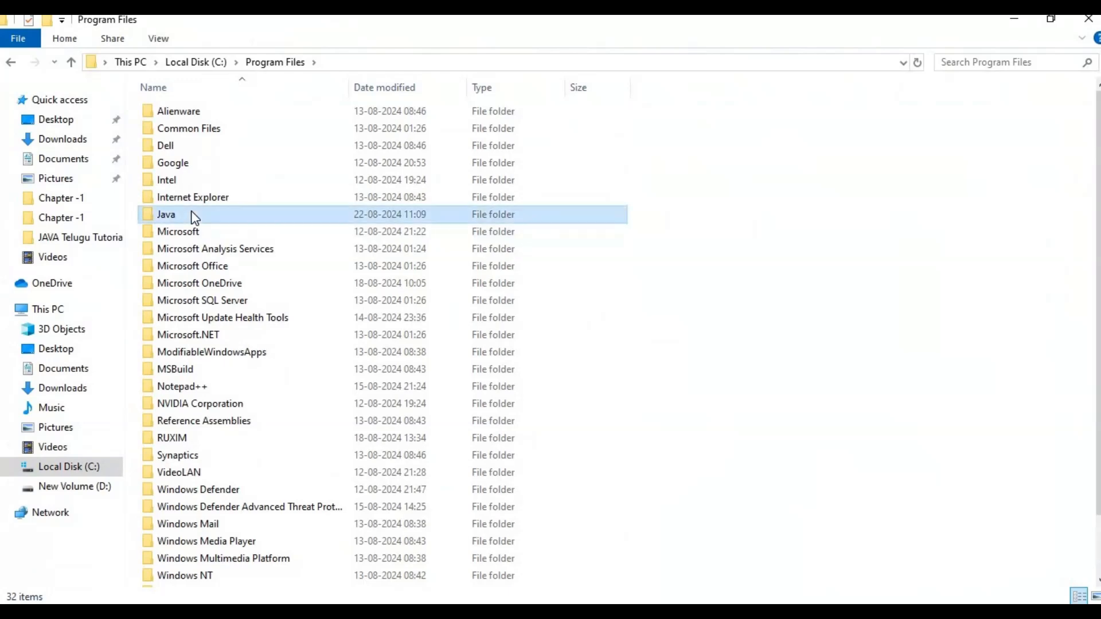
double_click(235, 215)
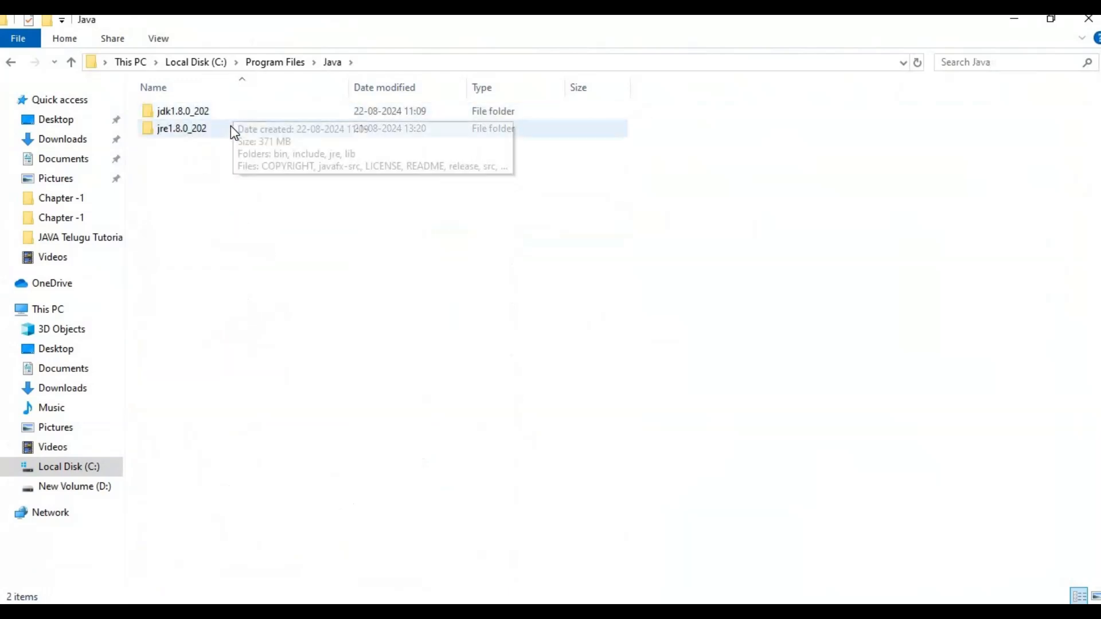
Step: Examine the contents of the jdk1.8.0_202 folder, return to the Java folder, and minimize File Explorer
double_click(240, 113)
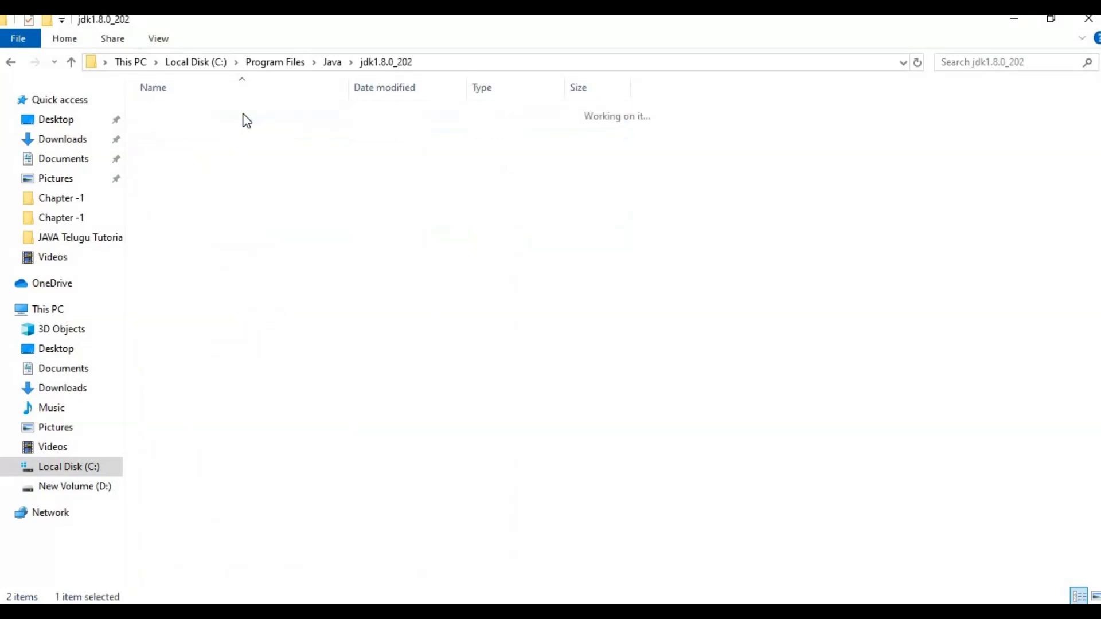
click(329, 63)
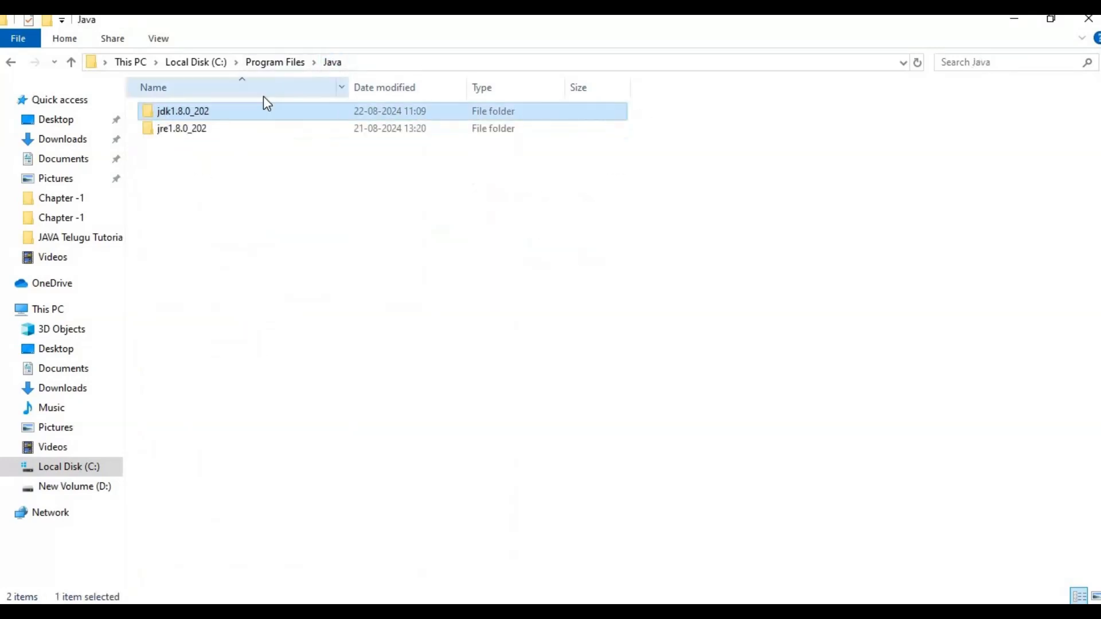
double_click(213, 113)
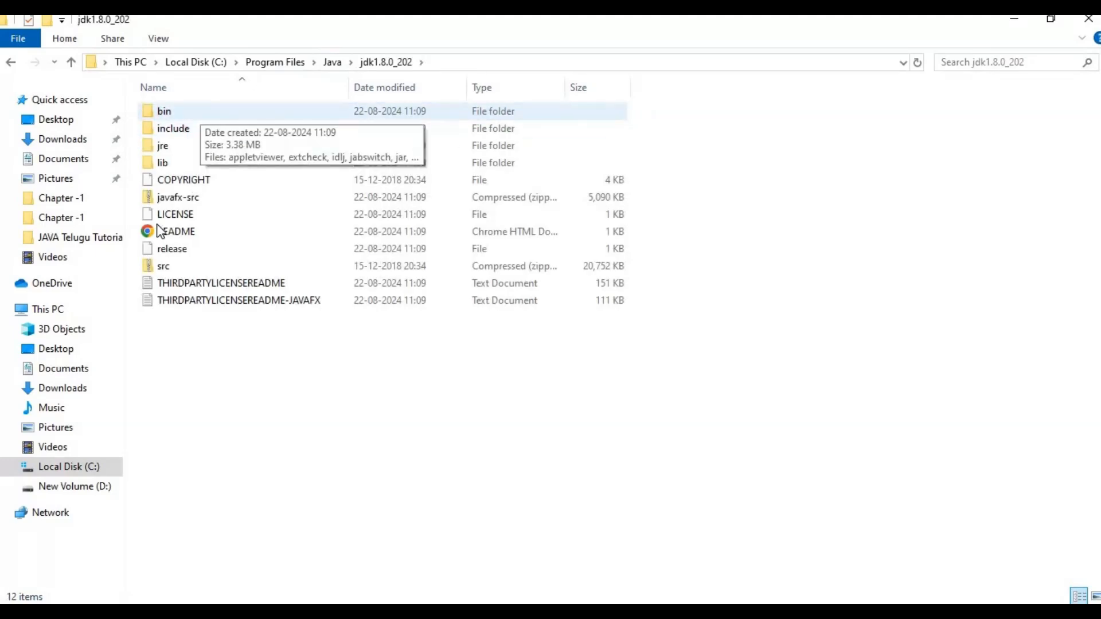
click(337, 62)
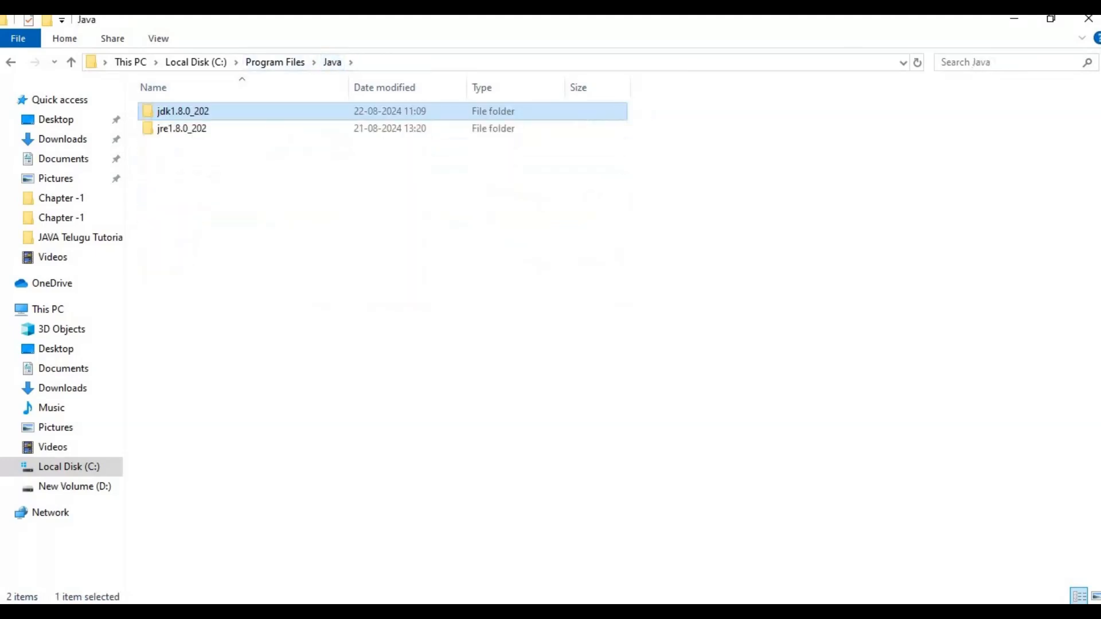
click(1013, 23)
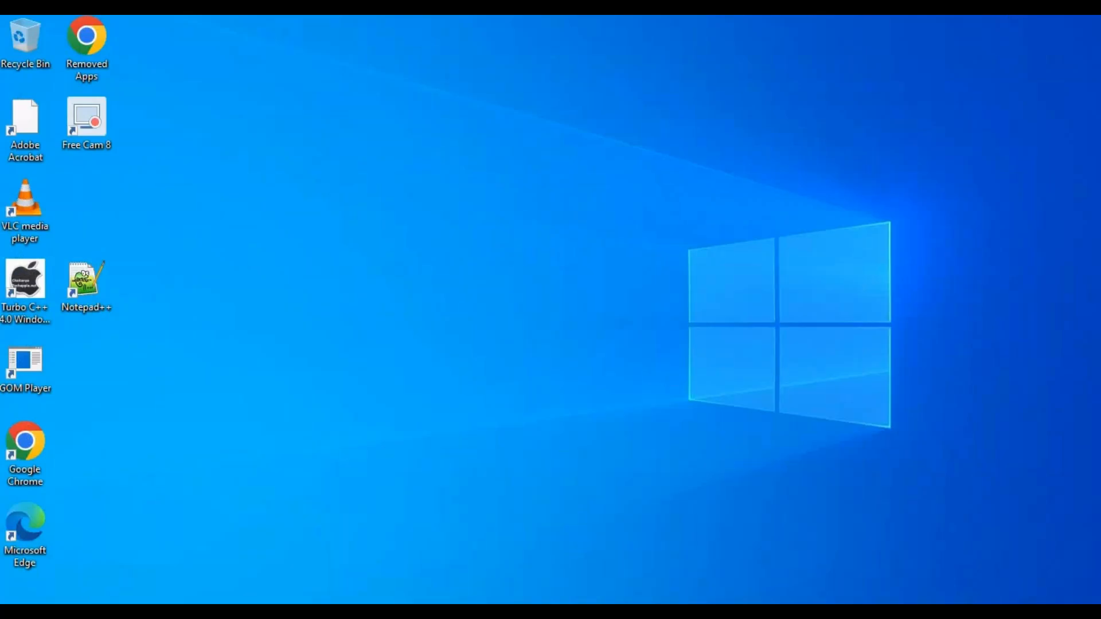
Step: Open a maximized Command Prompt, check the installed Java with java -version, and minimize it
key(super+s)
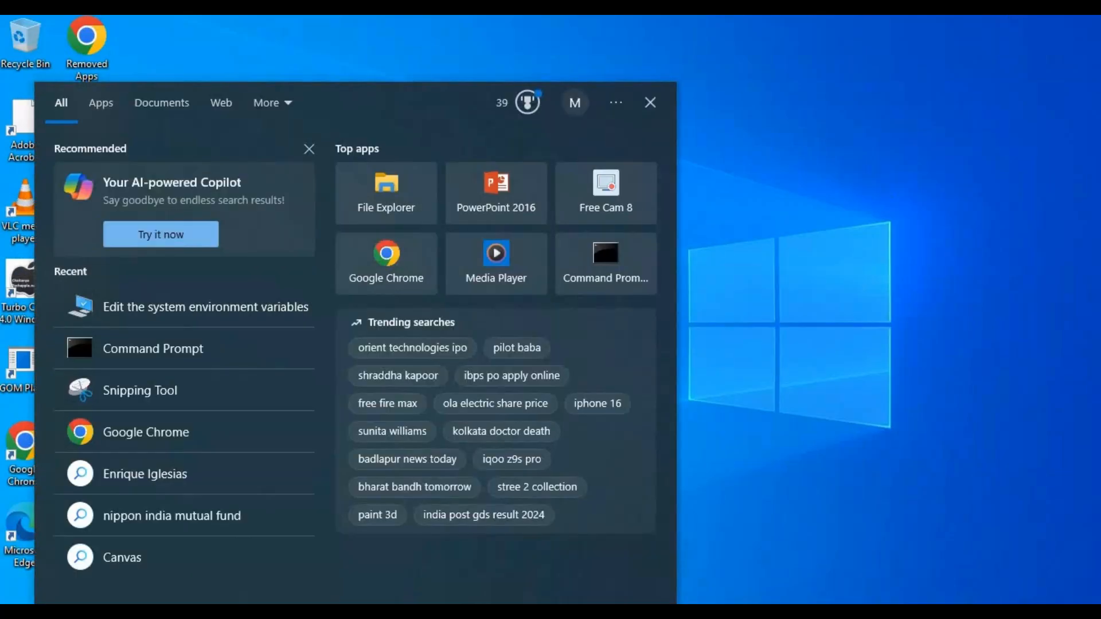
text(cmd)
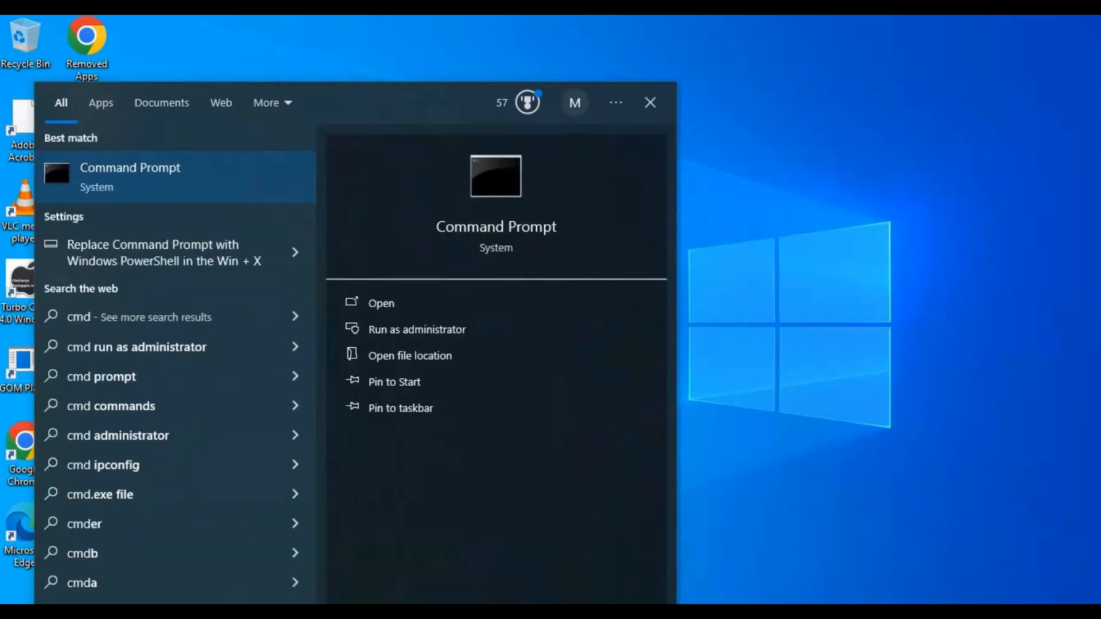
key(Return)
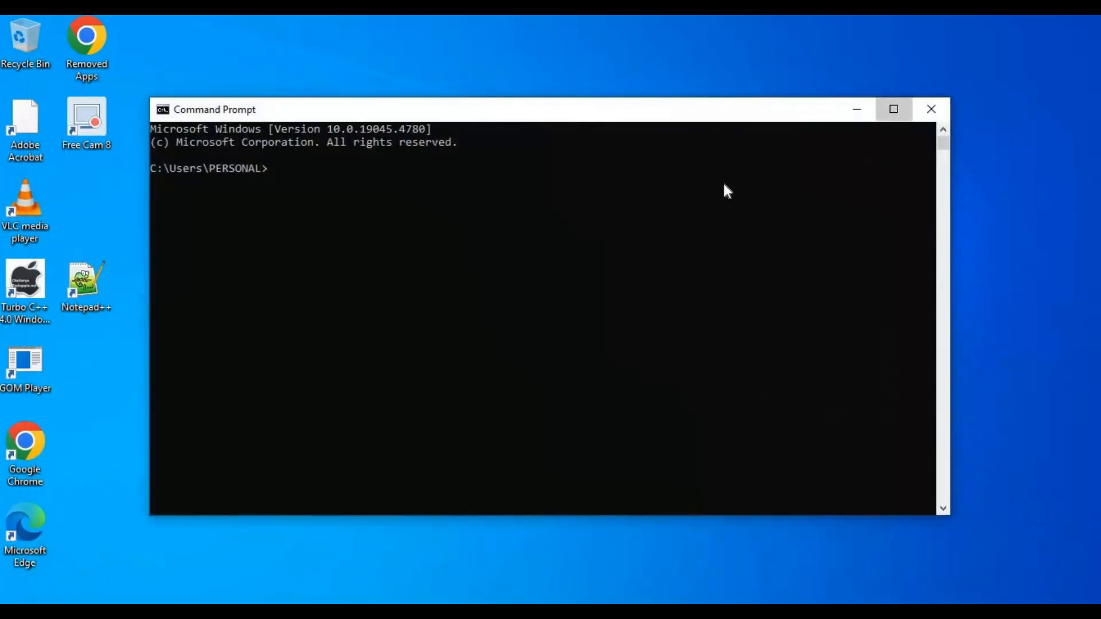
key(super+Up)
text(ja)
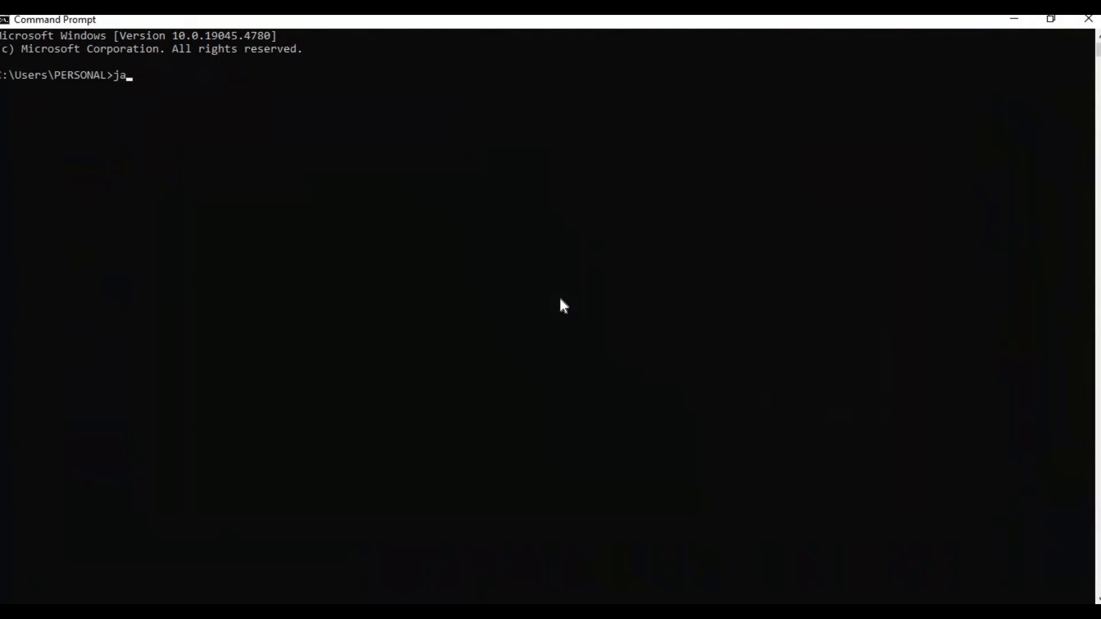
text(va -version)
key(Return)
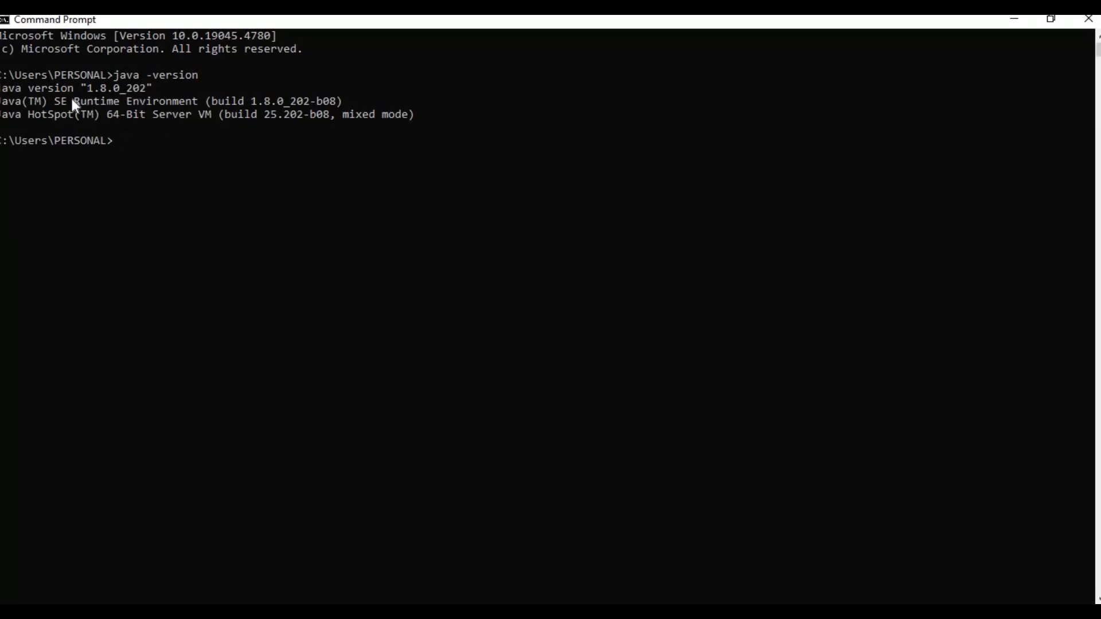
click(1010, 18)
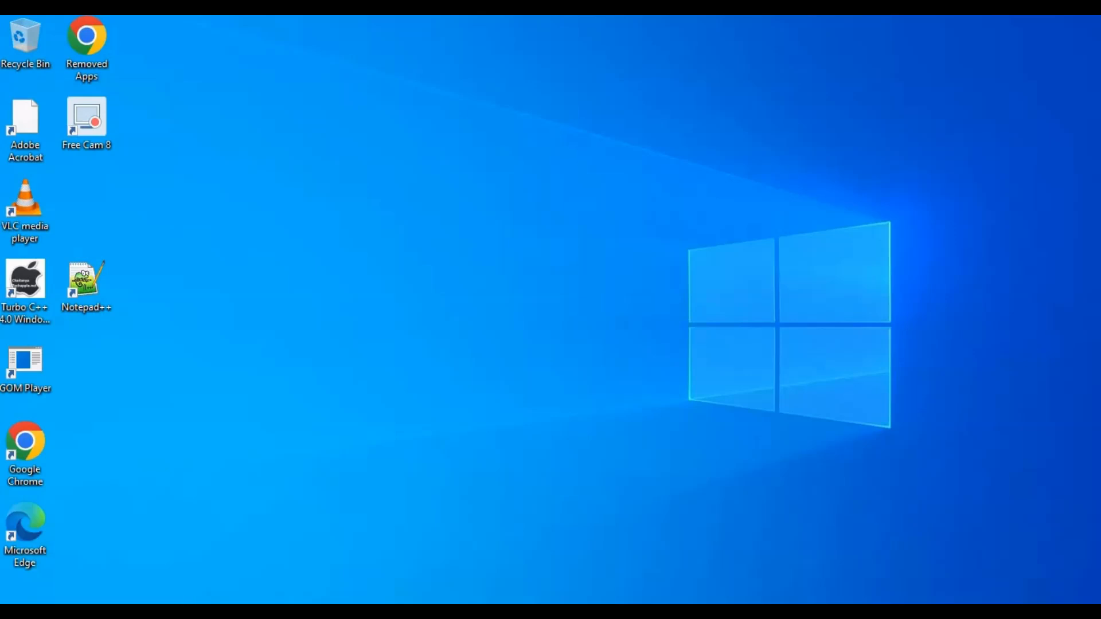
Step: Find the system environment variables settings through Windows search and open the Environment Variables dialog
key(super+s)
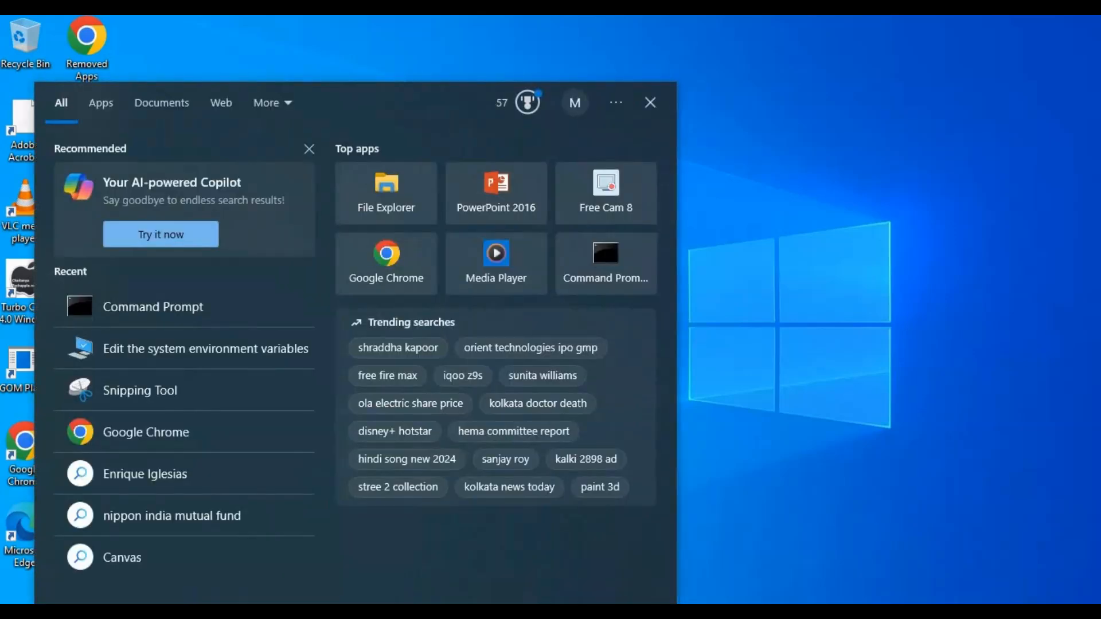
text(envi)
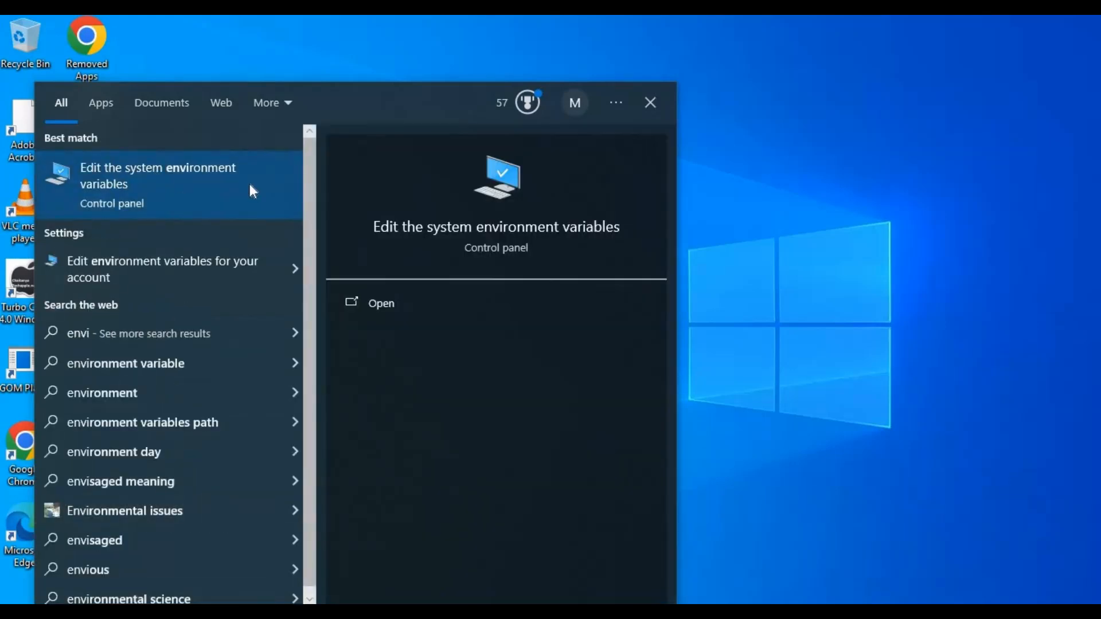
click(191, 205)
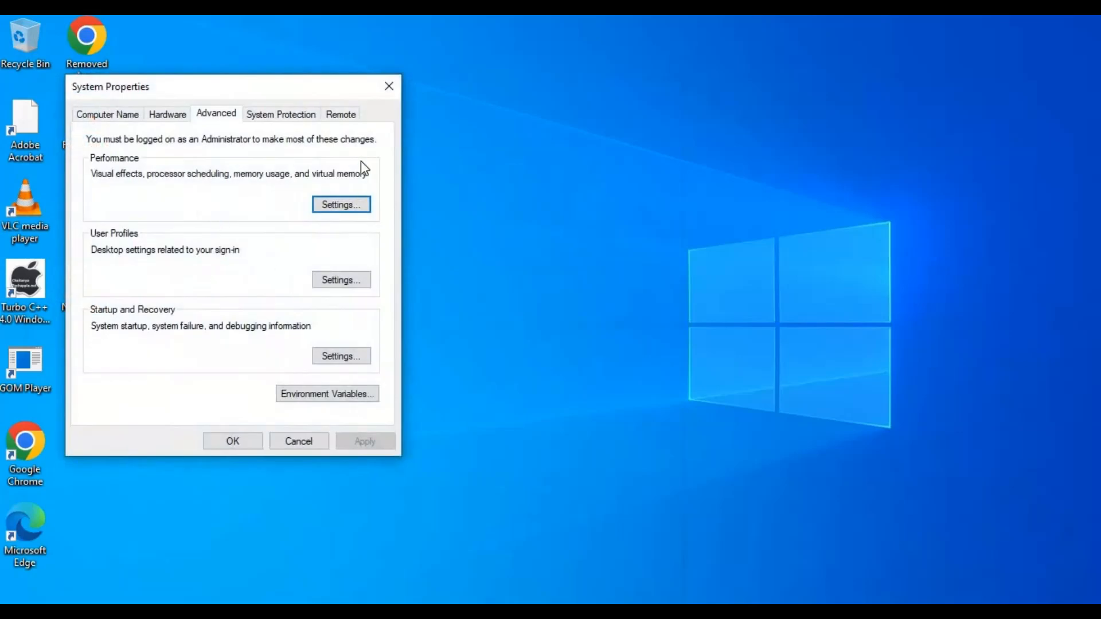
drag(334, 91, 488, 102)
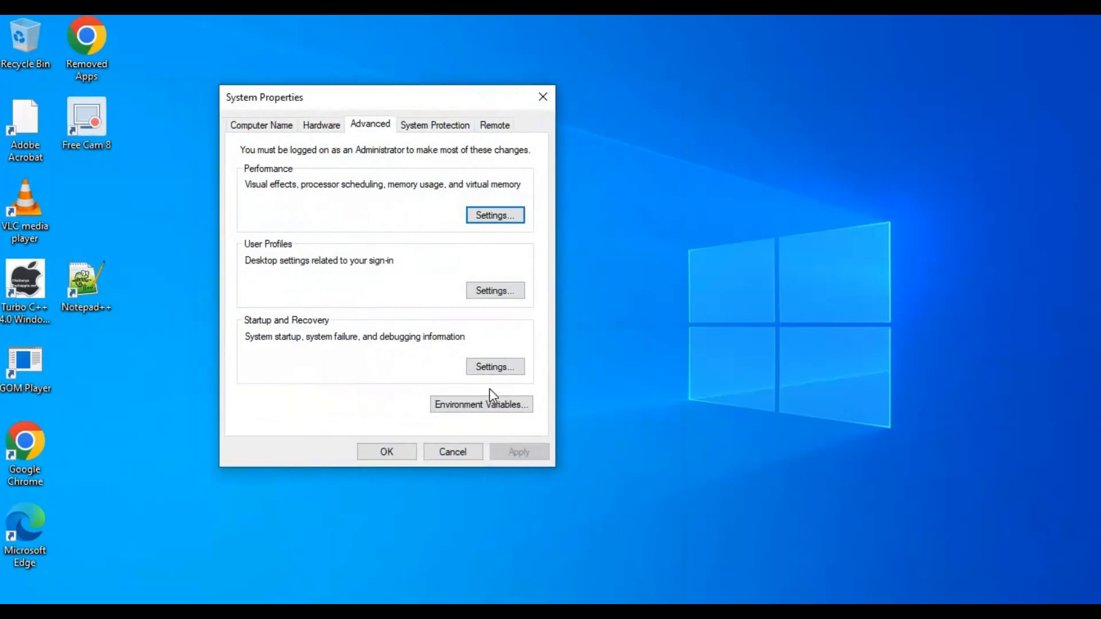
click(476, 405)
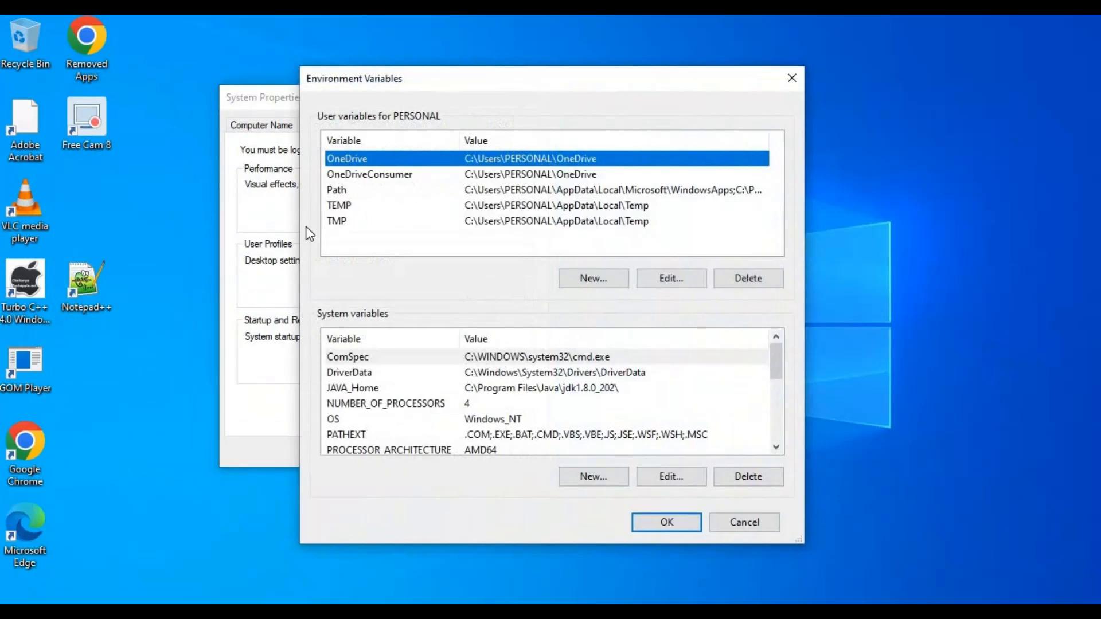
click(793, 78)
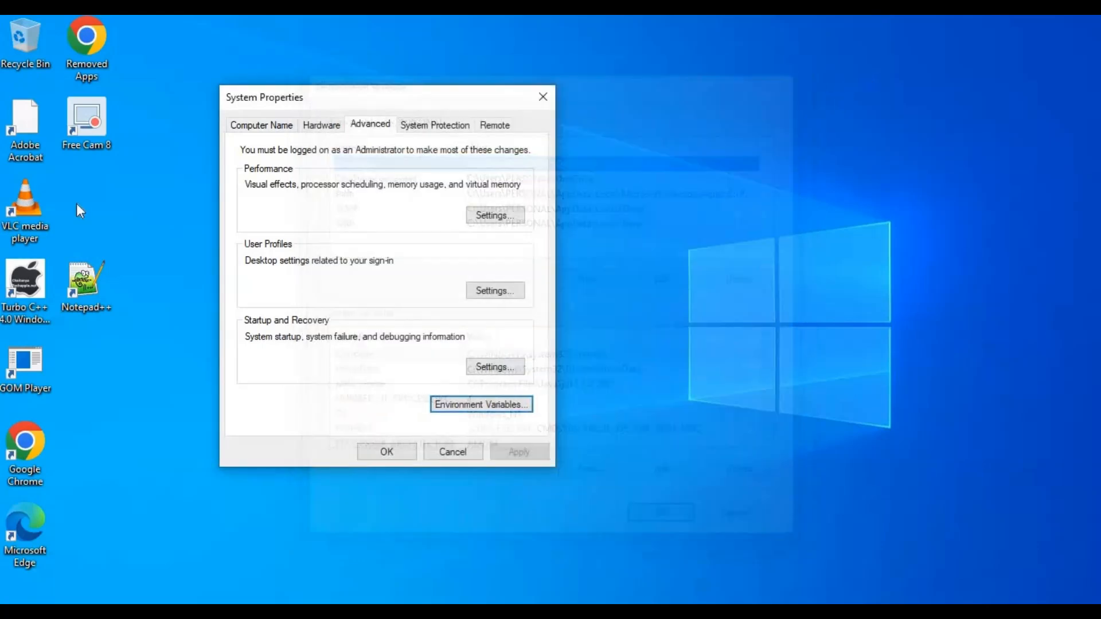
click(437, 404)
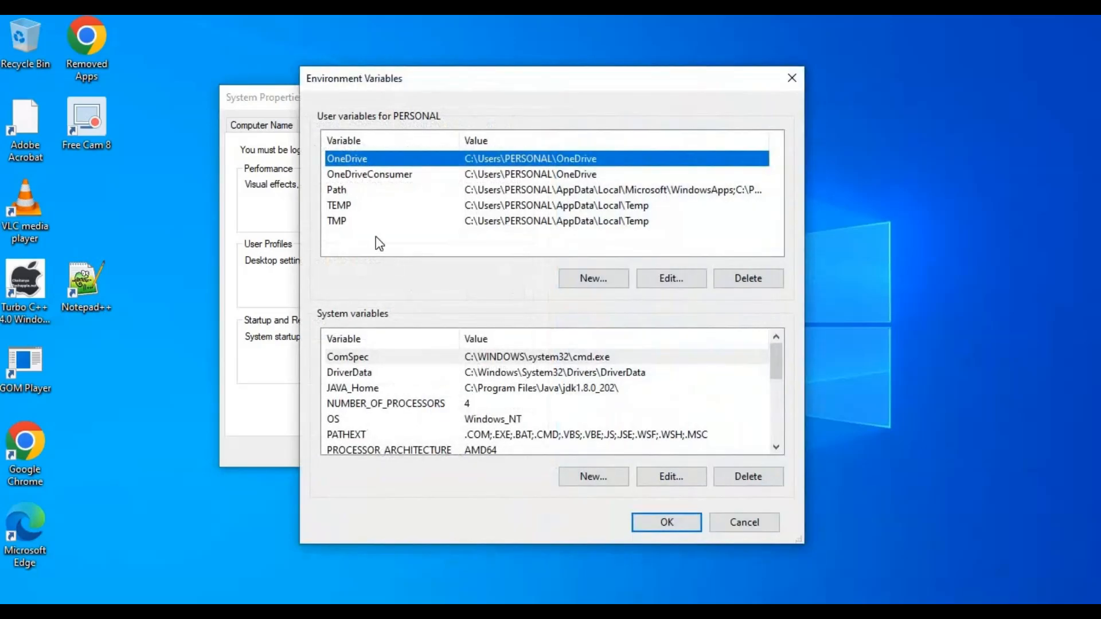
Step: Open the user variable Path for editing and select its last jdk1.8.0_202\bin entry
click(372, 205)
click(377, 190)
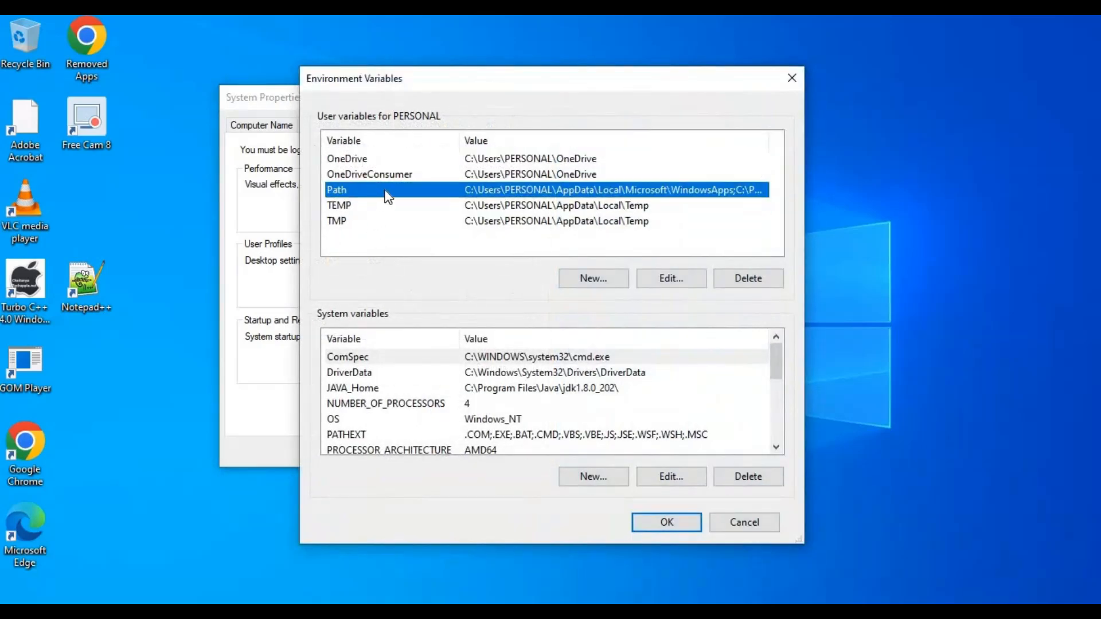
double_click(394, 189)
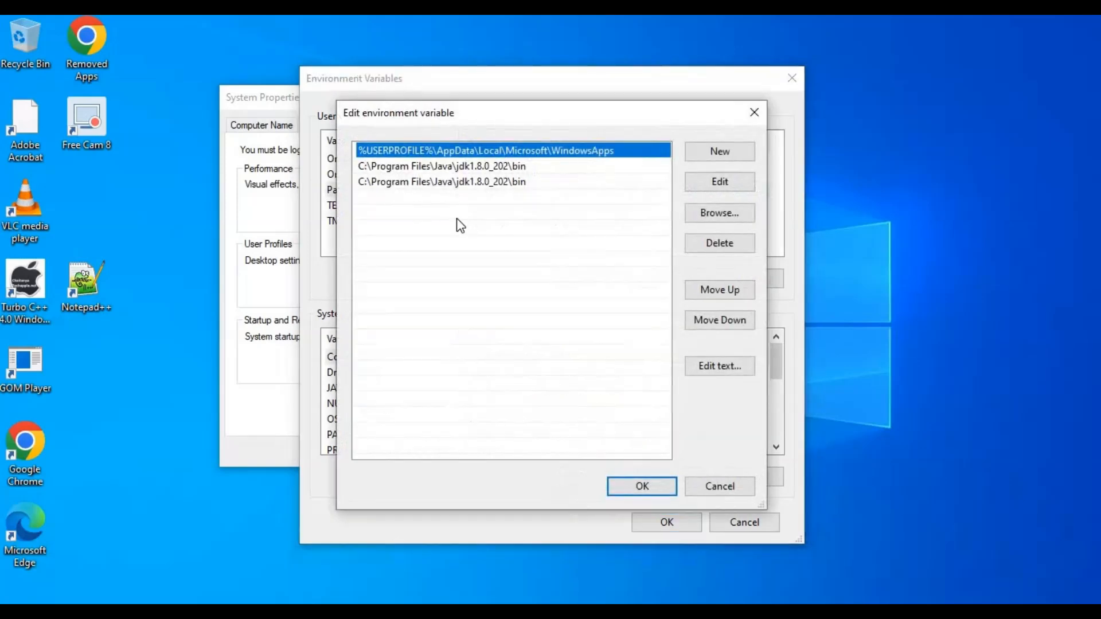
click(483, 184)
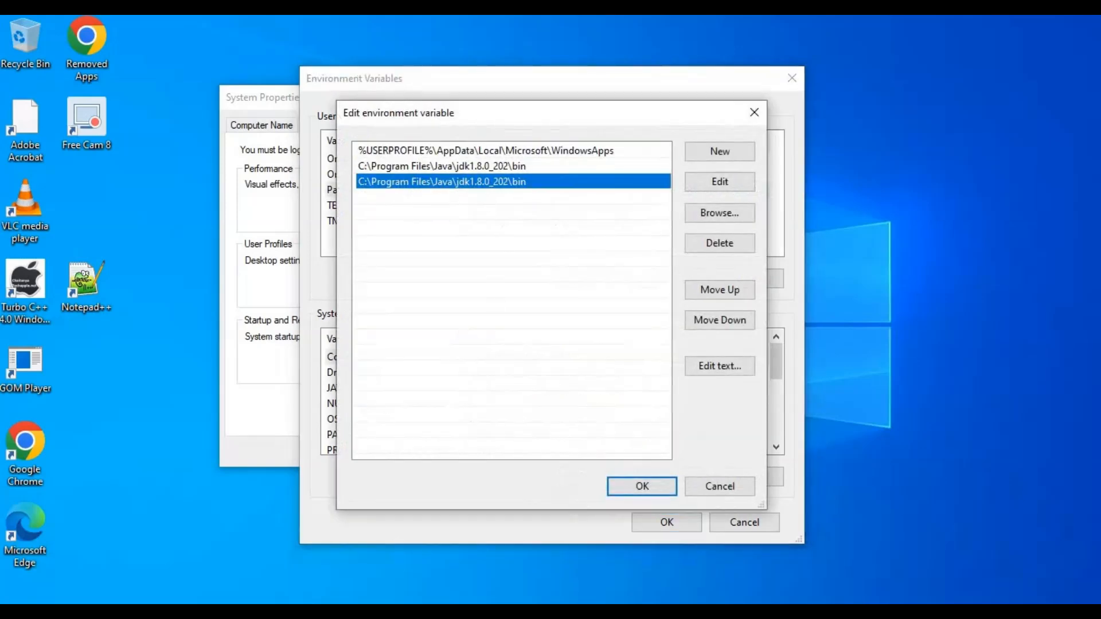
Step: Switch to File Explorer, open the bin folder inside jdk1.8.0_202, and copy its full path
click(375, 611)
click(516, 557)
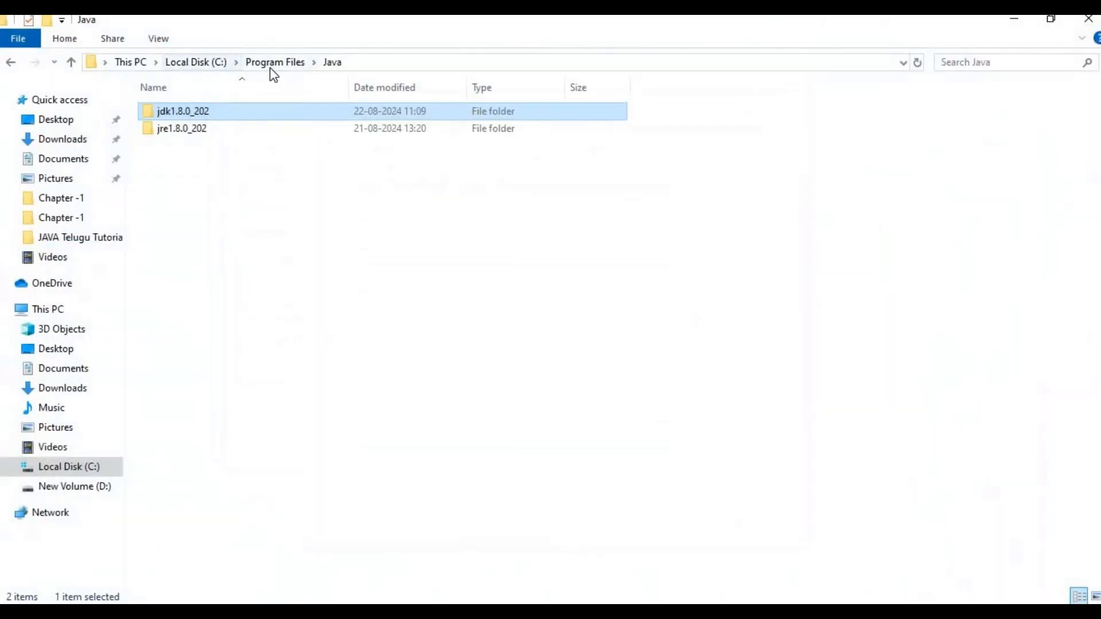
double_click(267, 111)
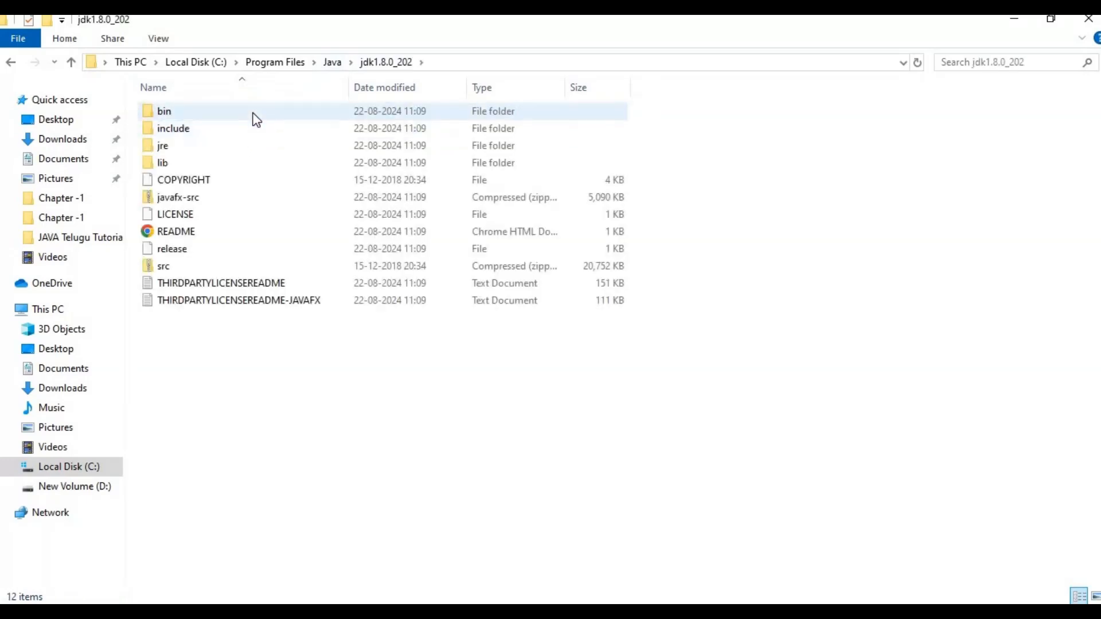
double_click(255, 115)
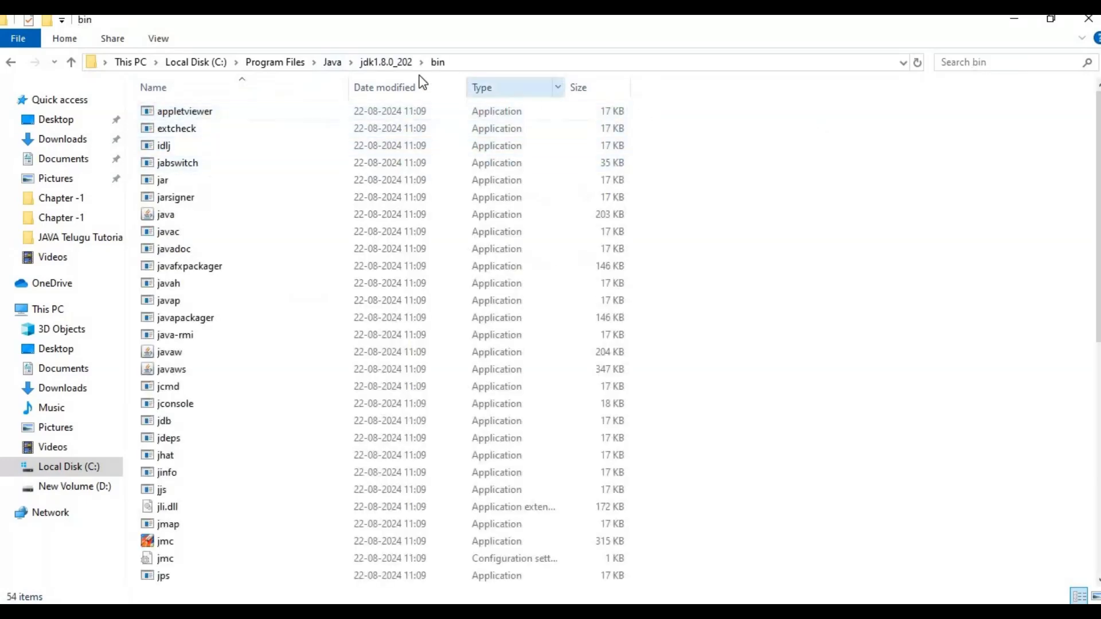
click(471, 64)
key(ctrl+c)
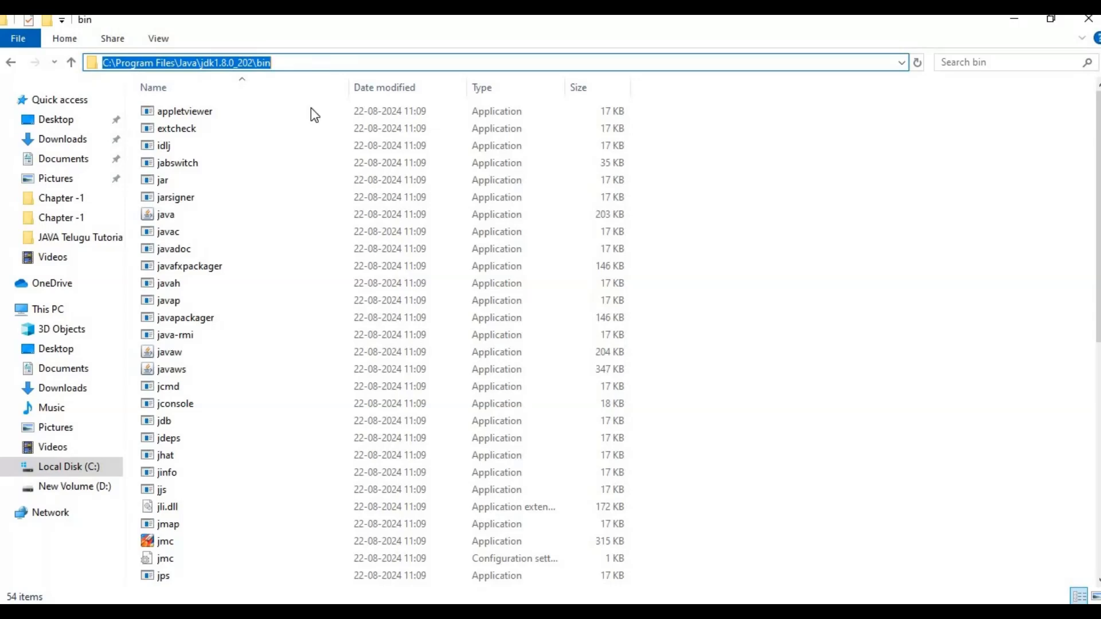
Step: Return to the Path editor, add C:\Program Files\Java\jdk1.8.0_202\bin as a new entry, and accept the change
click(615, 610)
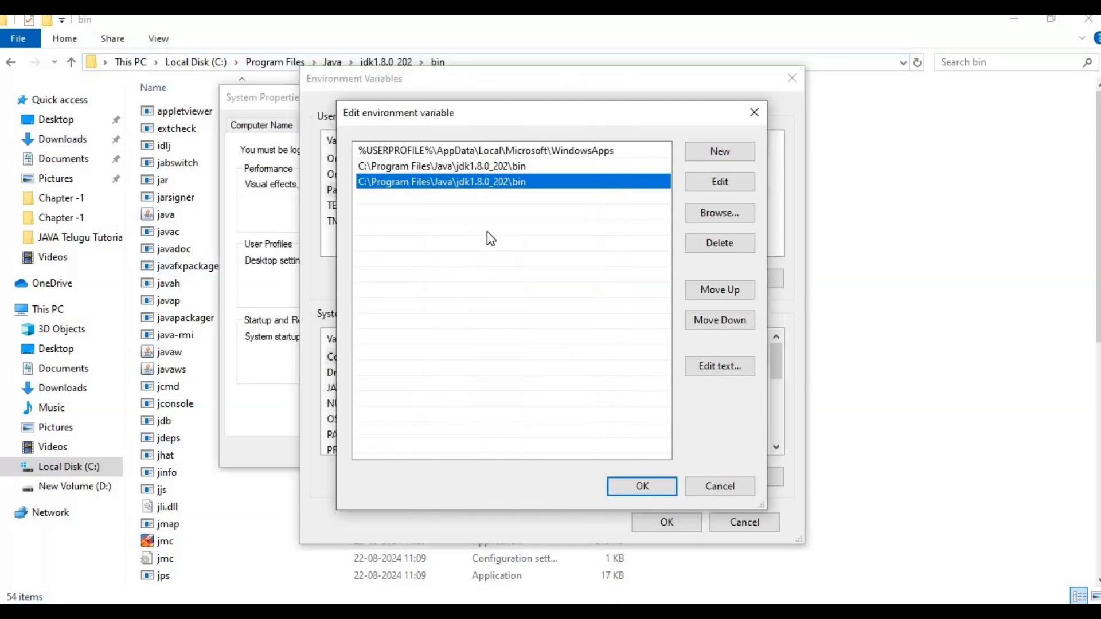
click(528, 201)
click(703, 157)
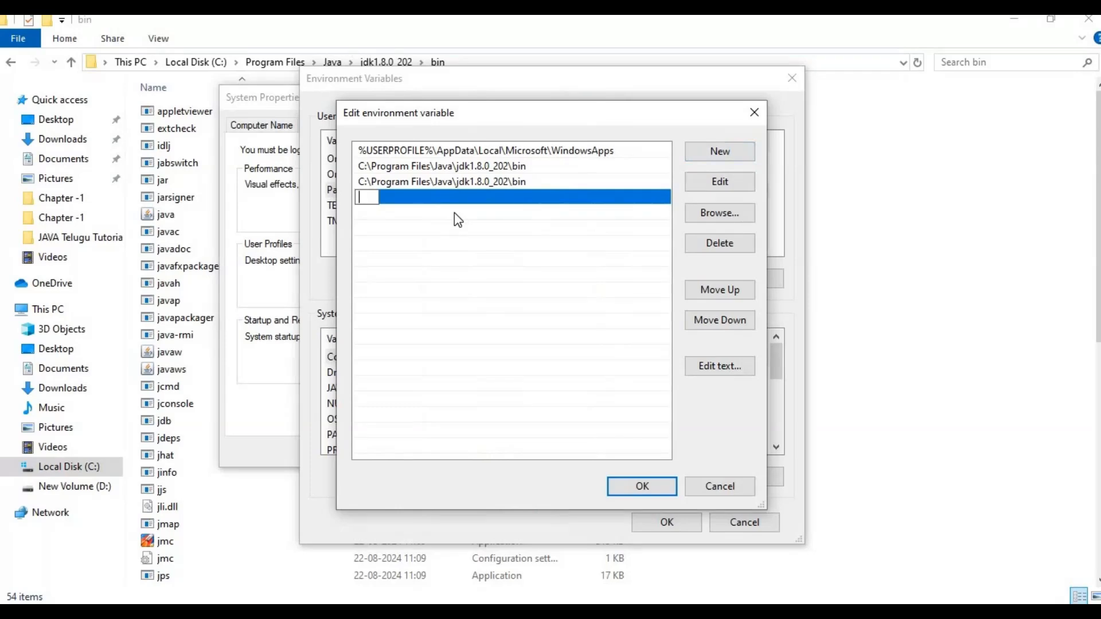
key(ctrl+v)
click(637, 486)
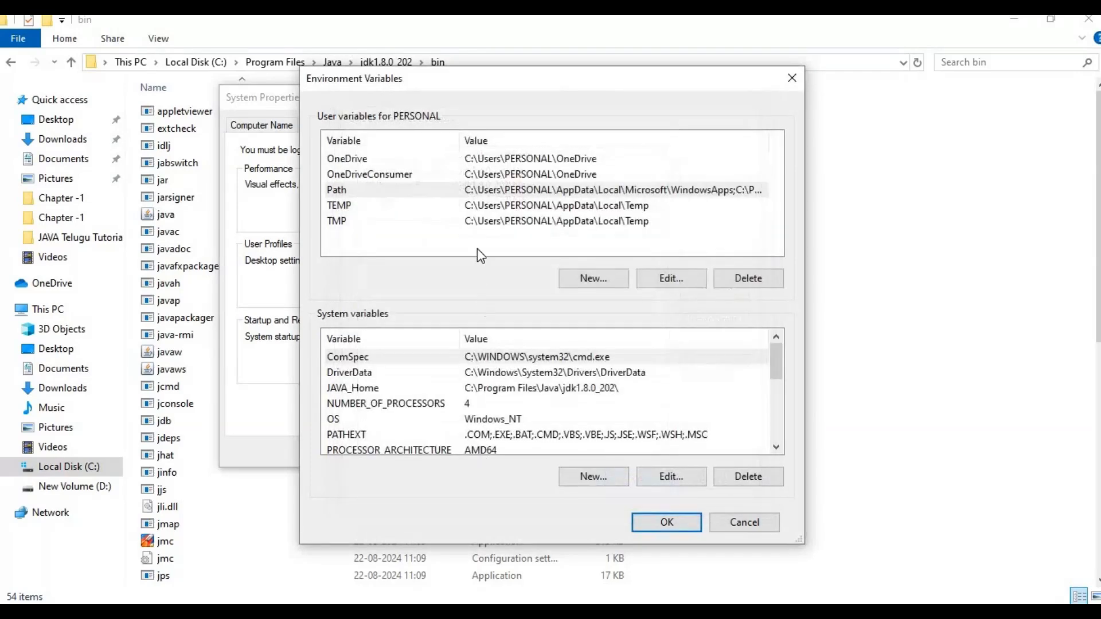
Step: Reopen the user Path variable and delete one duplicate C:\Program Files\Java\jdk1.8.0_202\bin entry
double_click(447, 191)
click(448, 182)
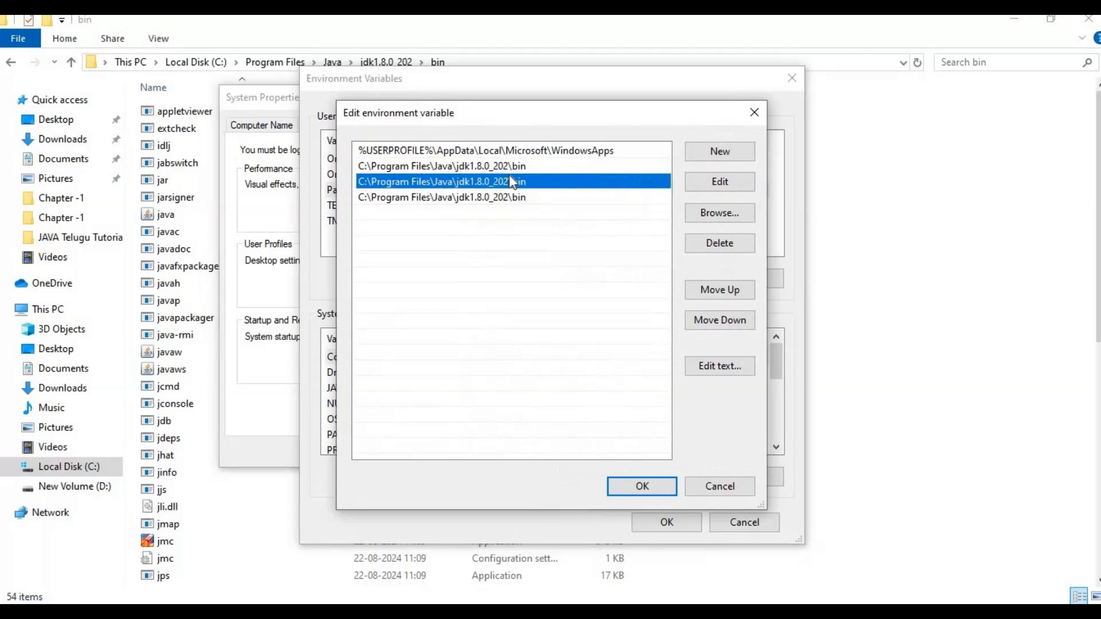
click(719, 243)
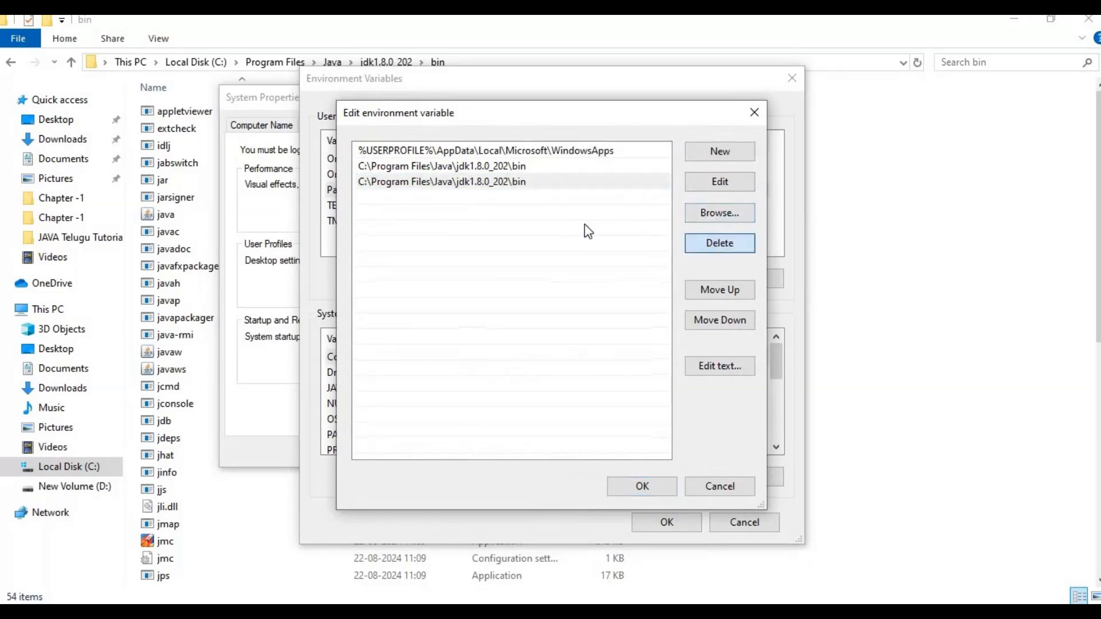
Step: Delete the extra C:\Program Files\Java\jdk1.8.0_202\bin entry from the user Path, accept it, and reopen the variable to check its entries
click(535, 183)
click(736, 242)
click(639, 487)
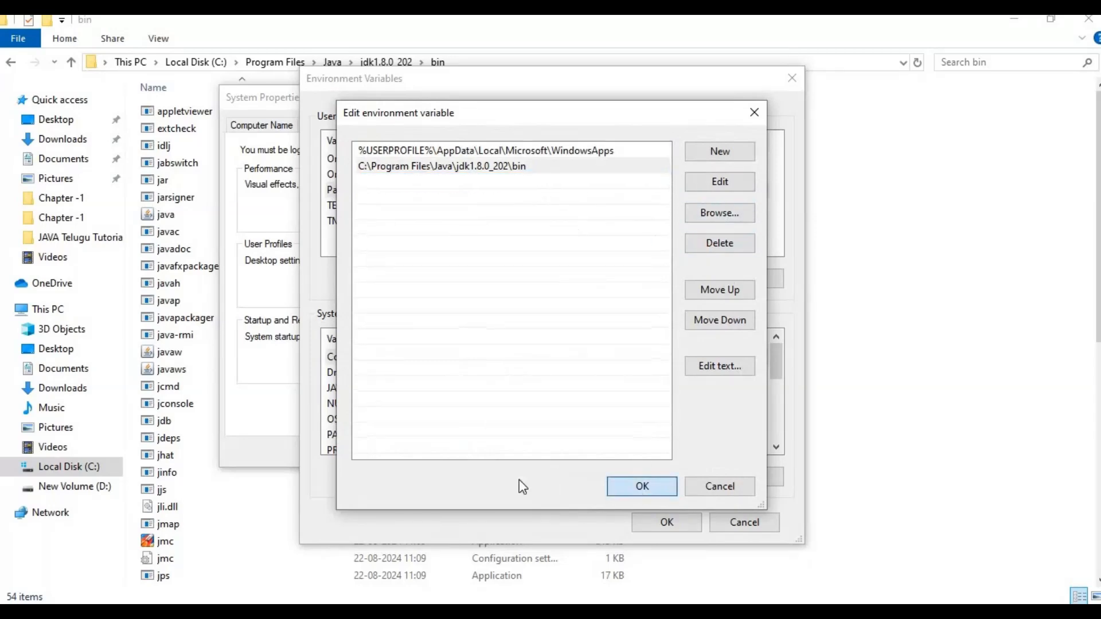
double_click(464, 192)
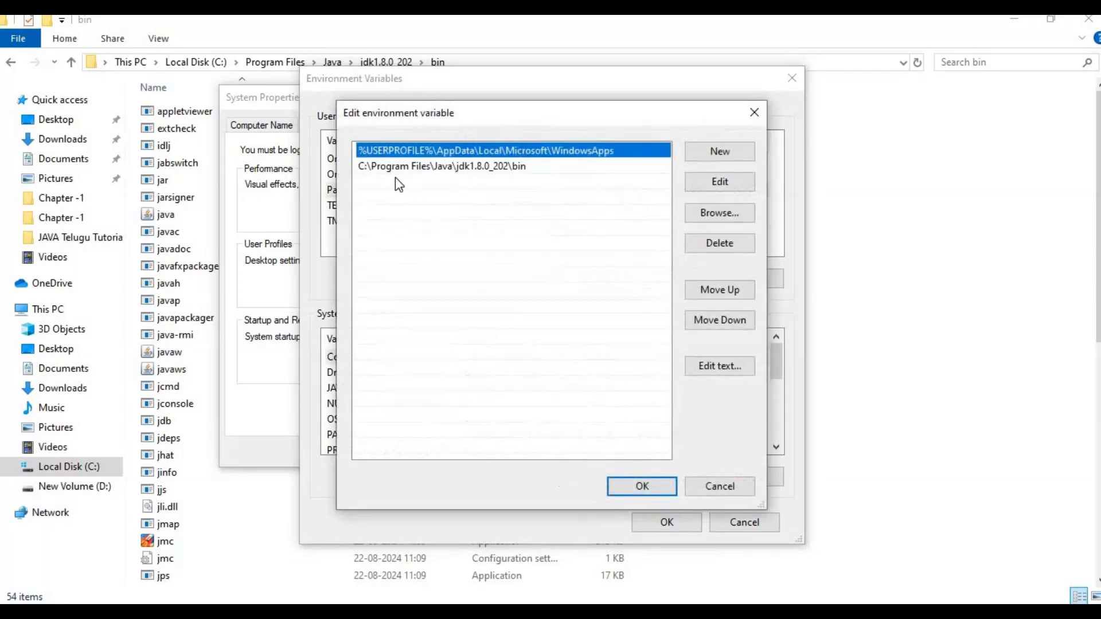
click(377, 169)
click(641, 484)
Step: Fill in a new system variable java_home with the value C:\Program Files\Java\jdk1.8.0_202\ and discard it without saving
scroll(360, 405, down, 2)
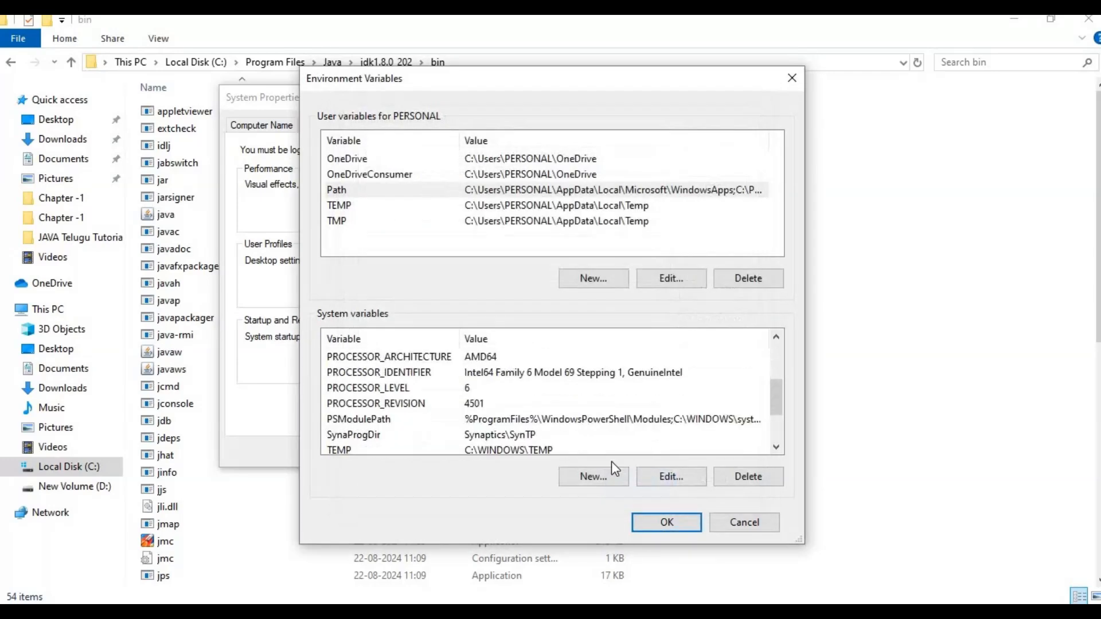
click(605, 476)
text(java)
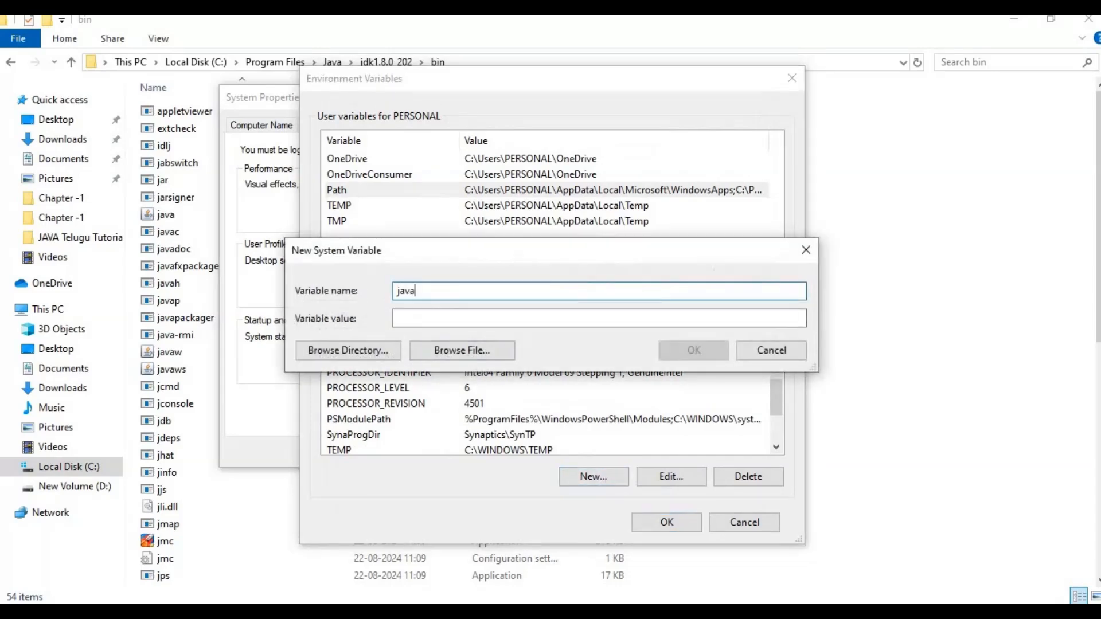
text(_home)
click(420, 316)
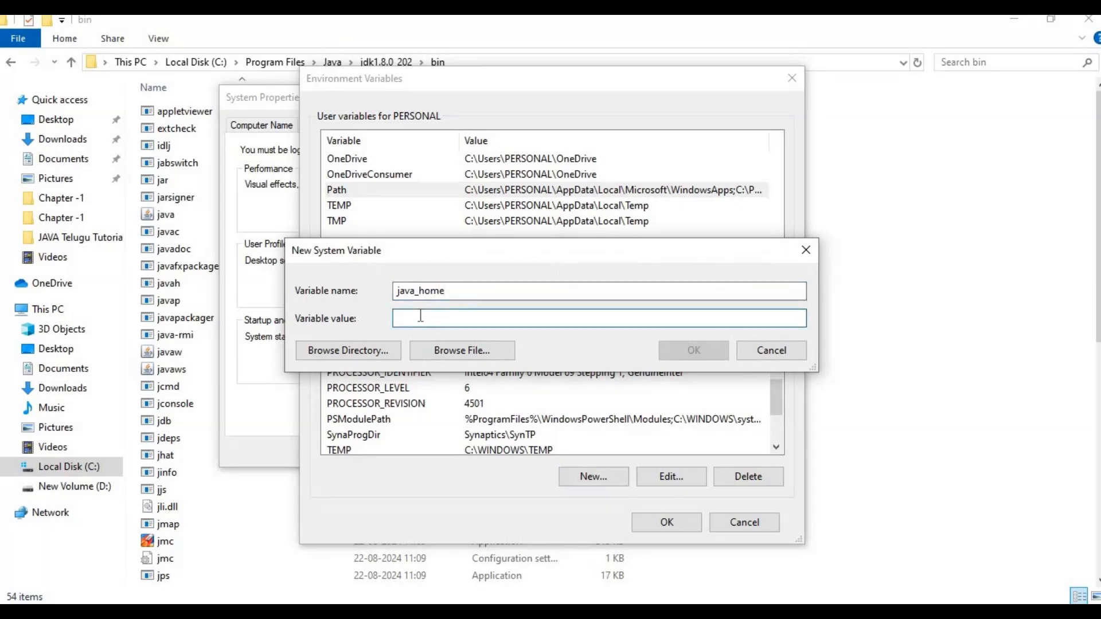
key(ctrl+v)
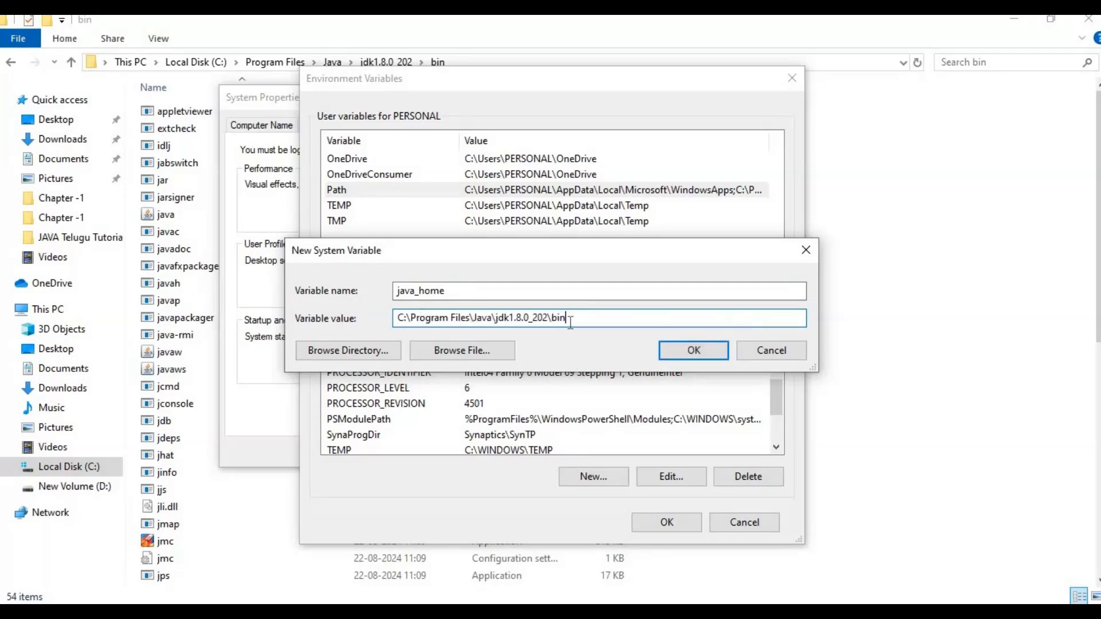
key(BackSpace)
key(BackSpace)
key(BackSpace)
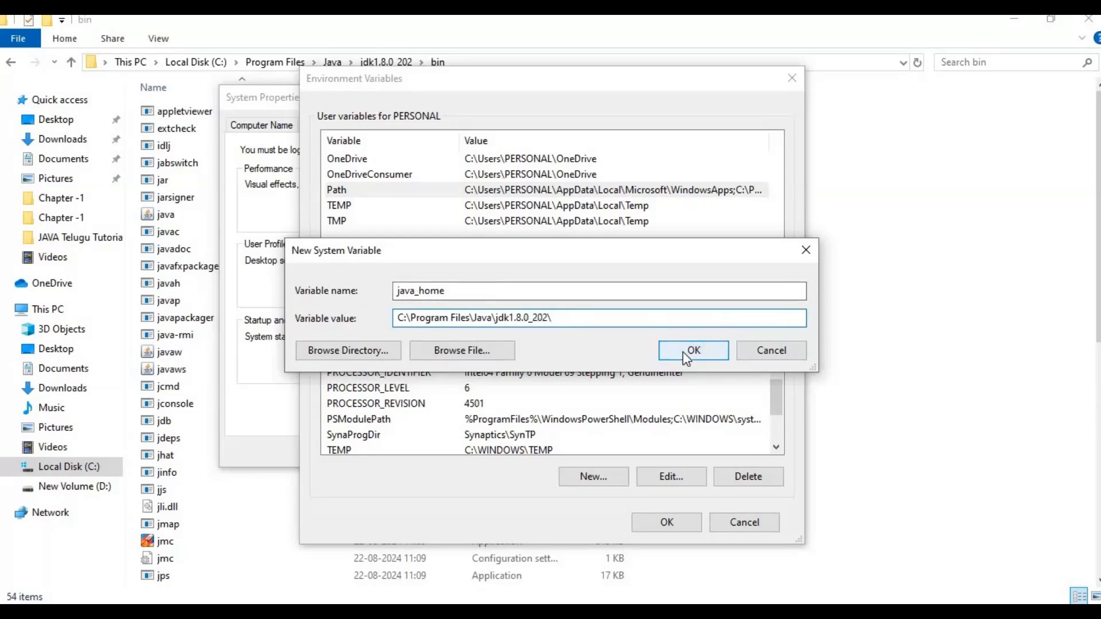
click(764, 352)
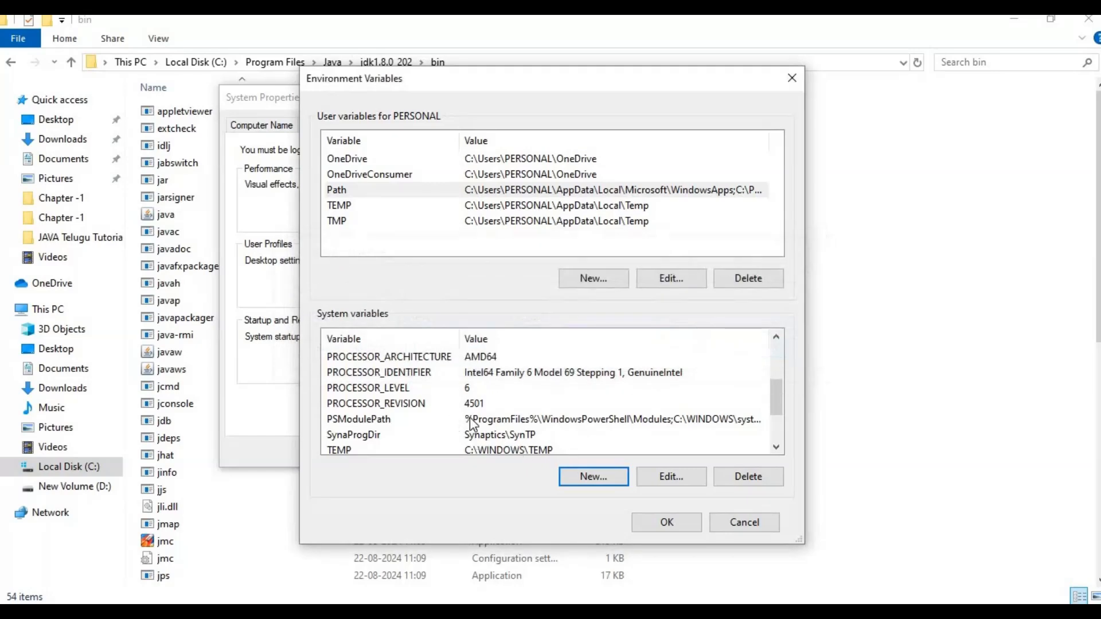
Step: Locate the existing JAVA_Home system variable, and accept and close both Environment Variables and System Properties
scroll(382, 403, down, 2)
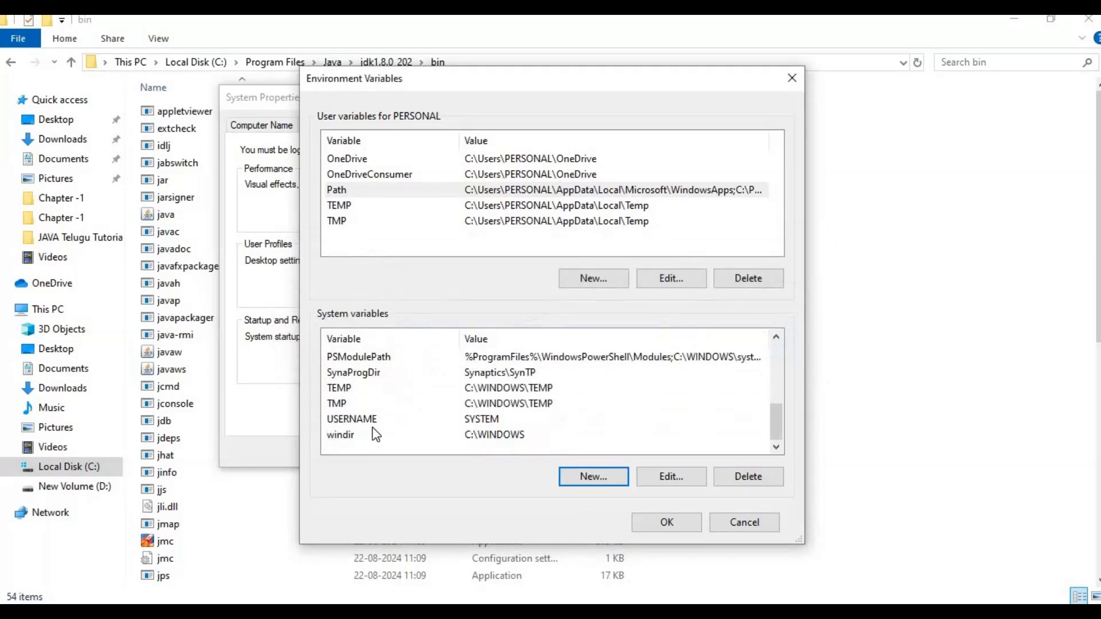
scroll(373, 427, up, 3)
click(462, 374)
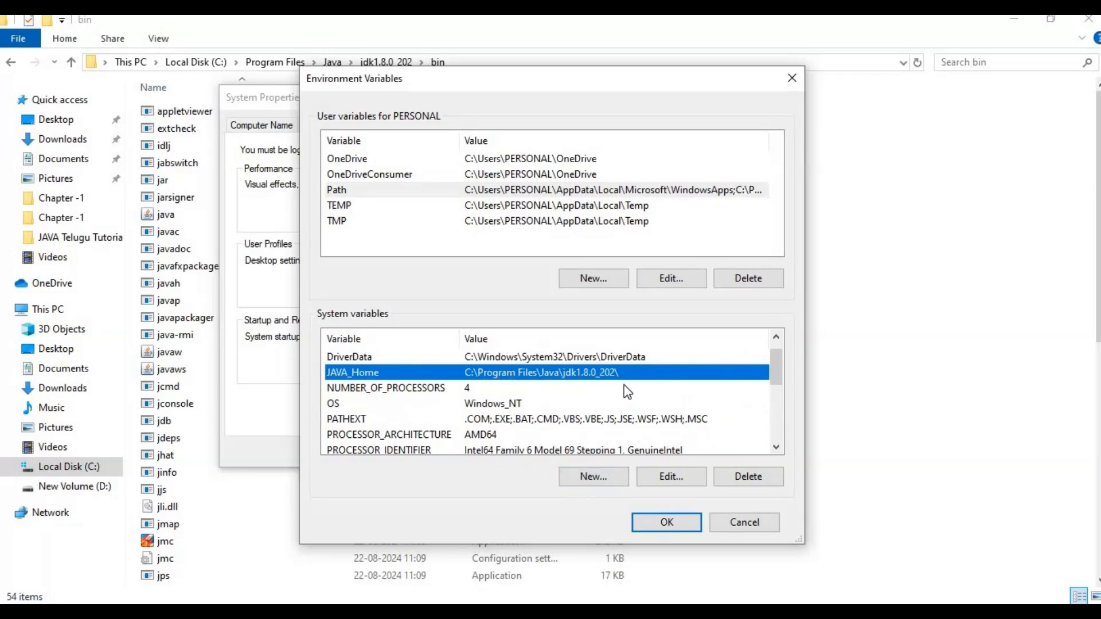
click(667, 520)
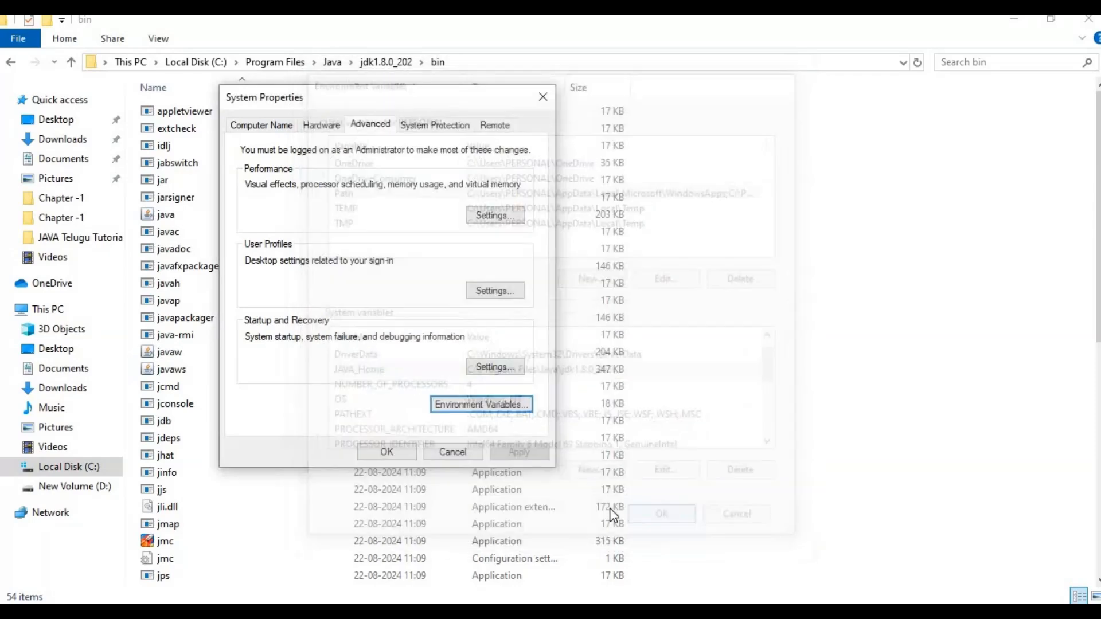
click(400, 453)
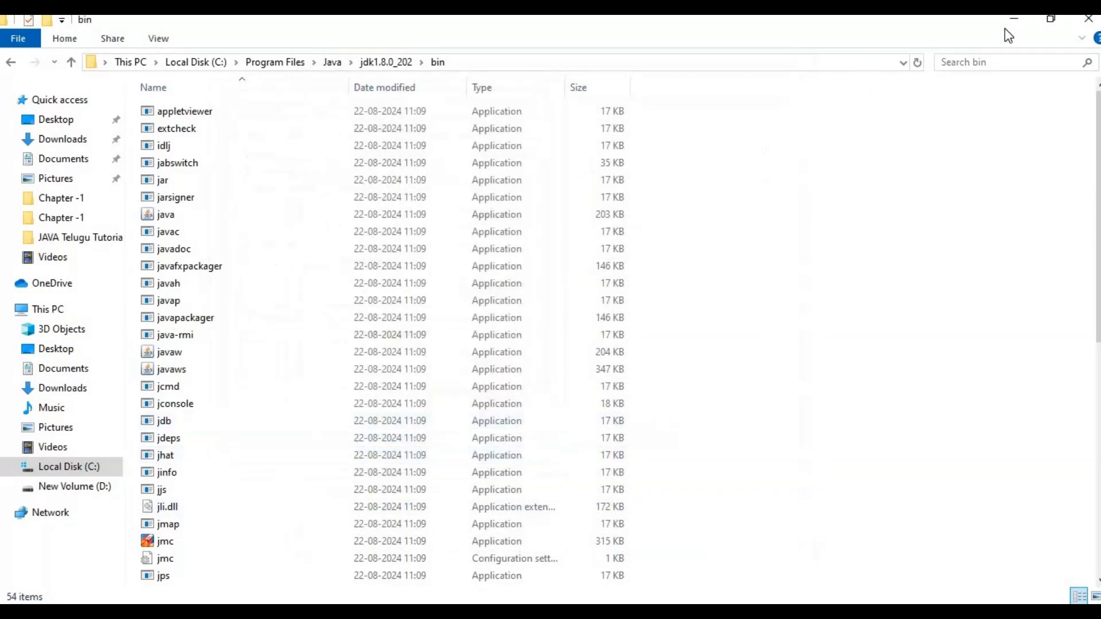
Step: Minimize File Explorer, switch to Chrome, and run a web search for eclipse download
click(1013, 20)
click(516, 612)
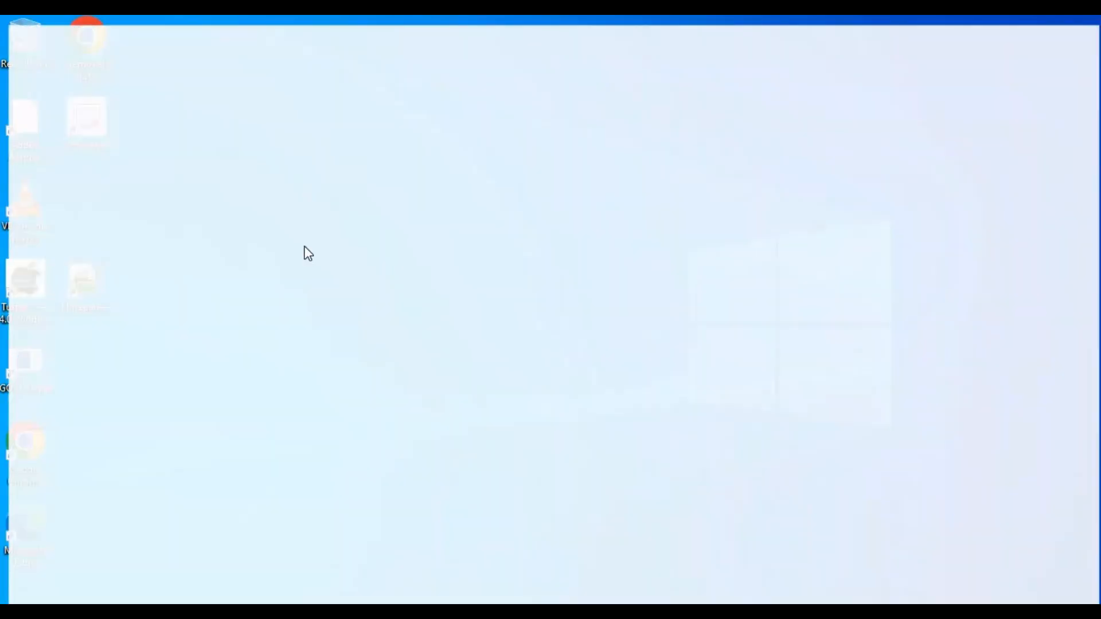
click(399, 27)
click(228, 56)
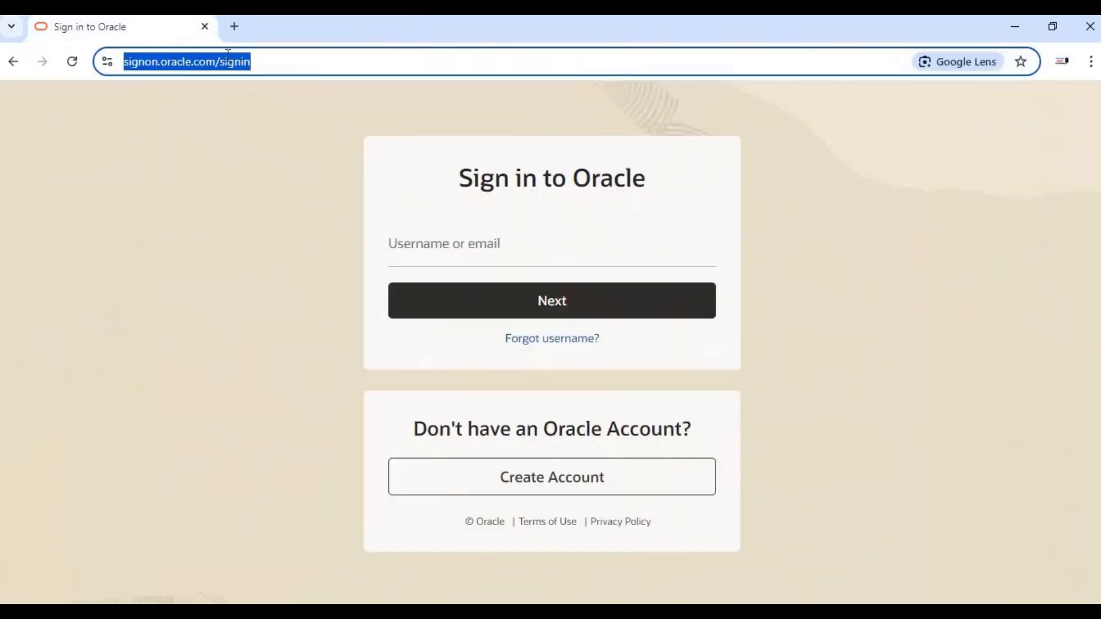
text(ecl)
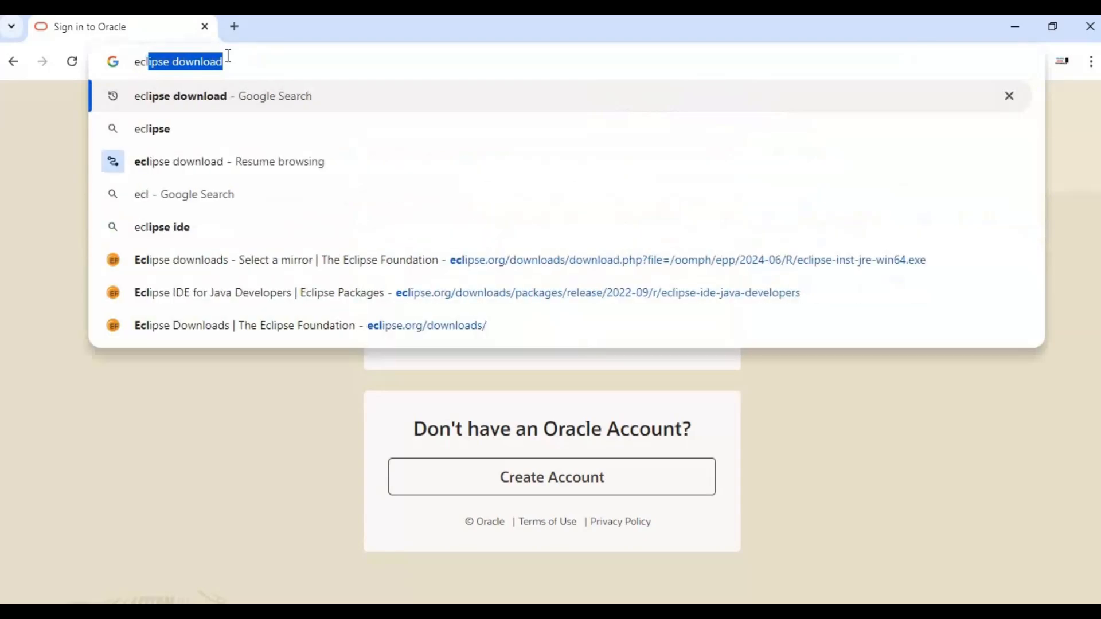
key(Return)
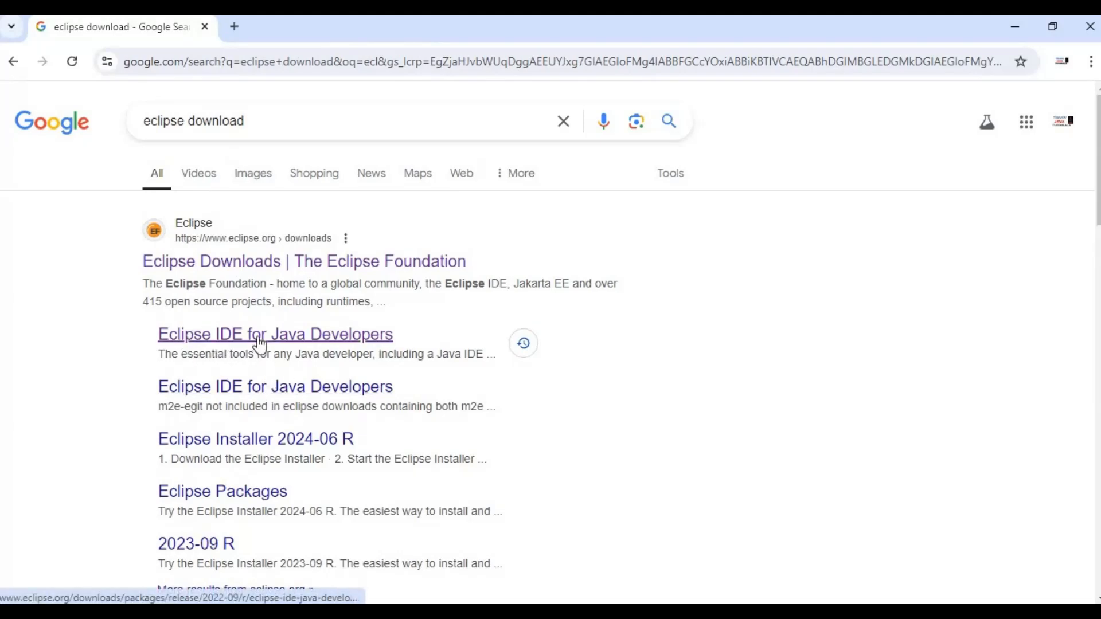
Step: Open the Luna SR2 page of Eclipse IDE for Java Developers, download the Windows x86_64 package, and check its download progress
click(215, 393)
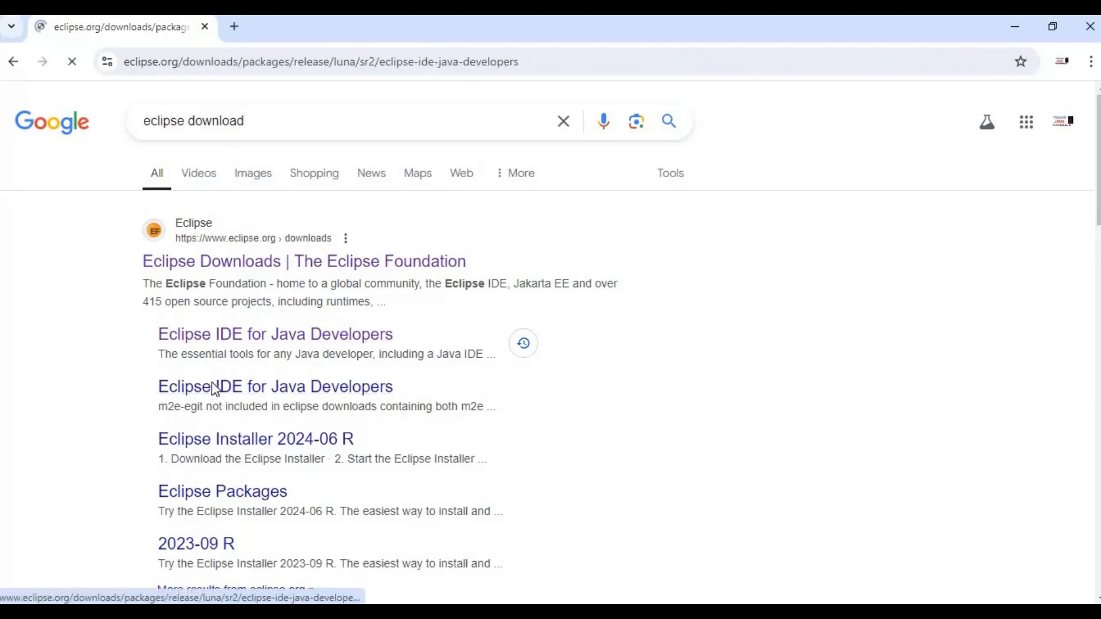
scroll(259, 377, down, 5)
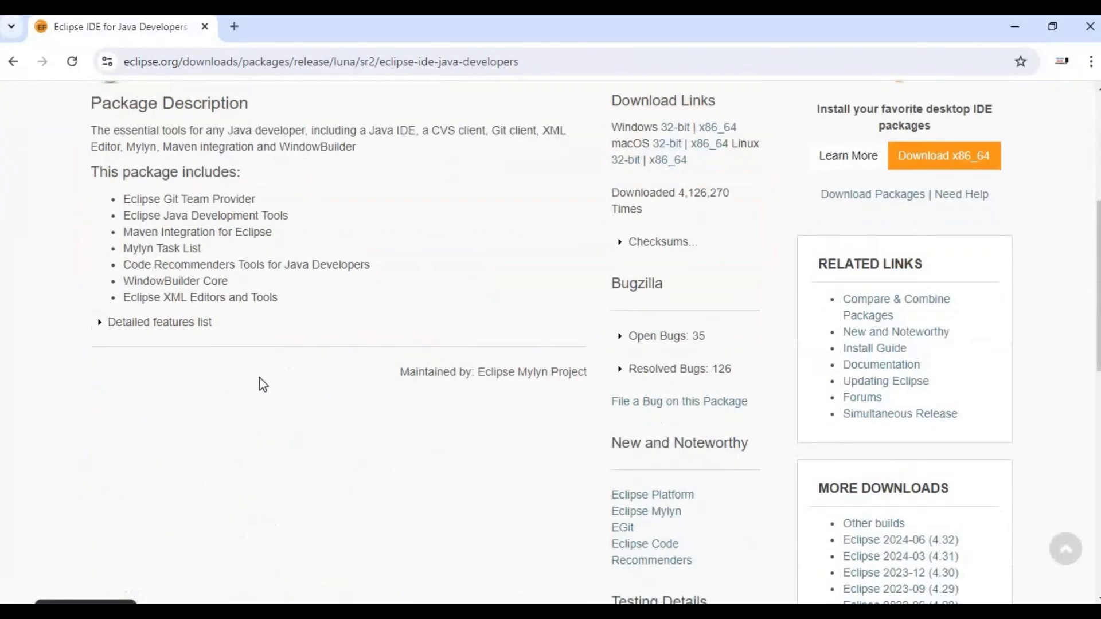
scroll(136, 392, down, 1)
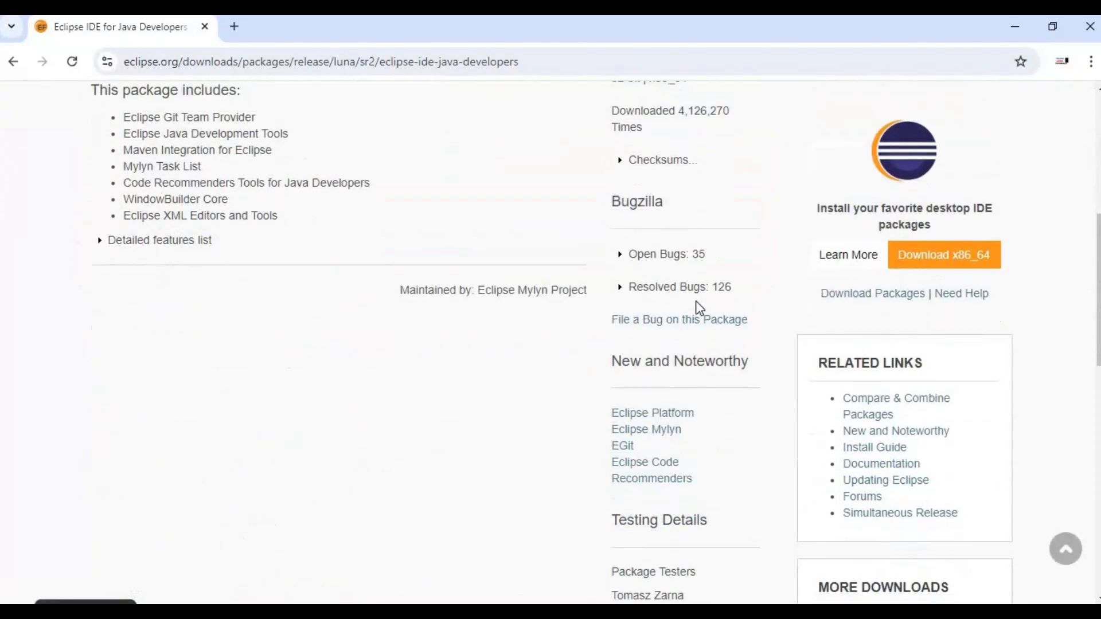
scroll(376, 349, up, 4)
scroll(864, 331, down, 1)
scroll(864, 331, down, 2)
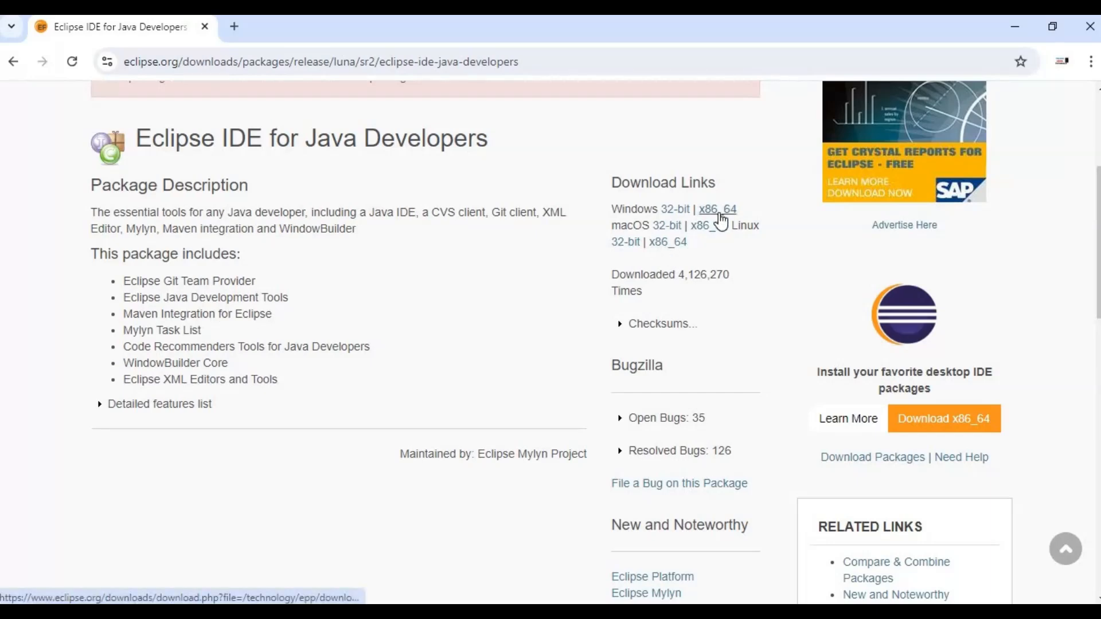
click(720, 215)
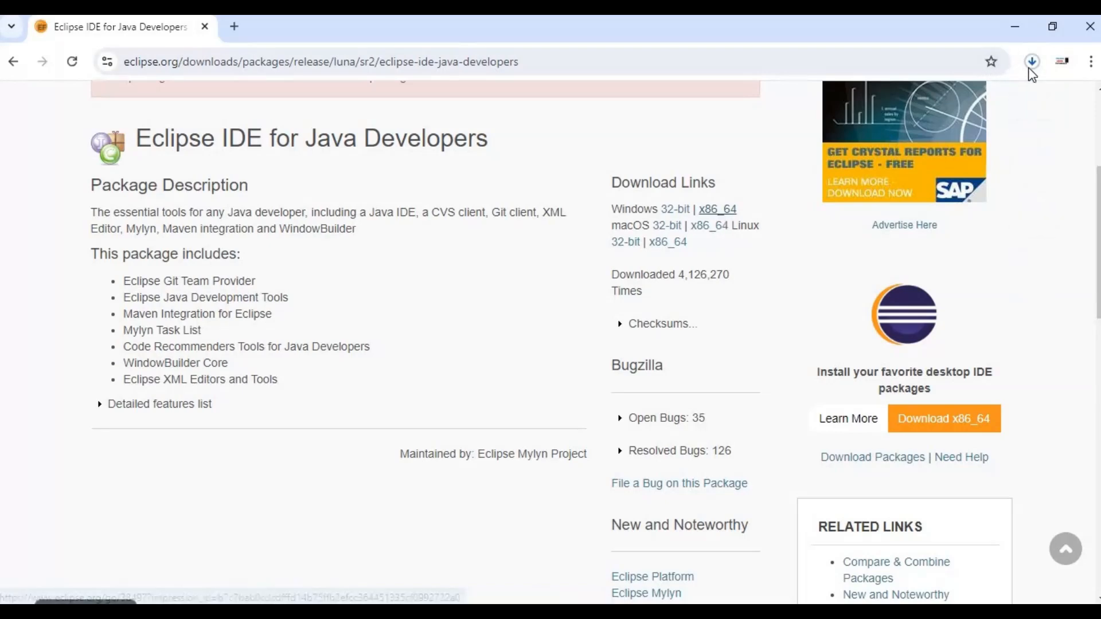
click(1031, 62)
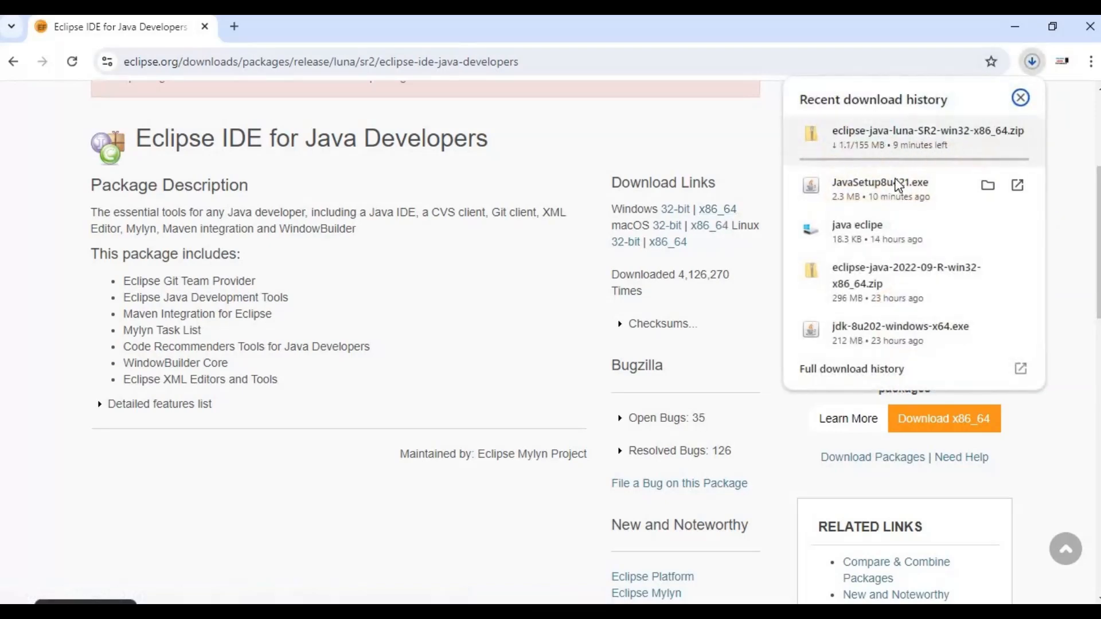
Step: Switch to File Explorer, go to D:\JAVA, and view the extraction option for the eclipse-java-2022-09-R-win32-x86_64 zip without extracting it
click(1014, 27)
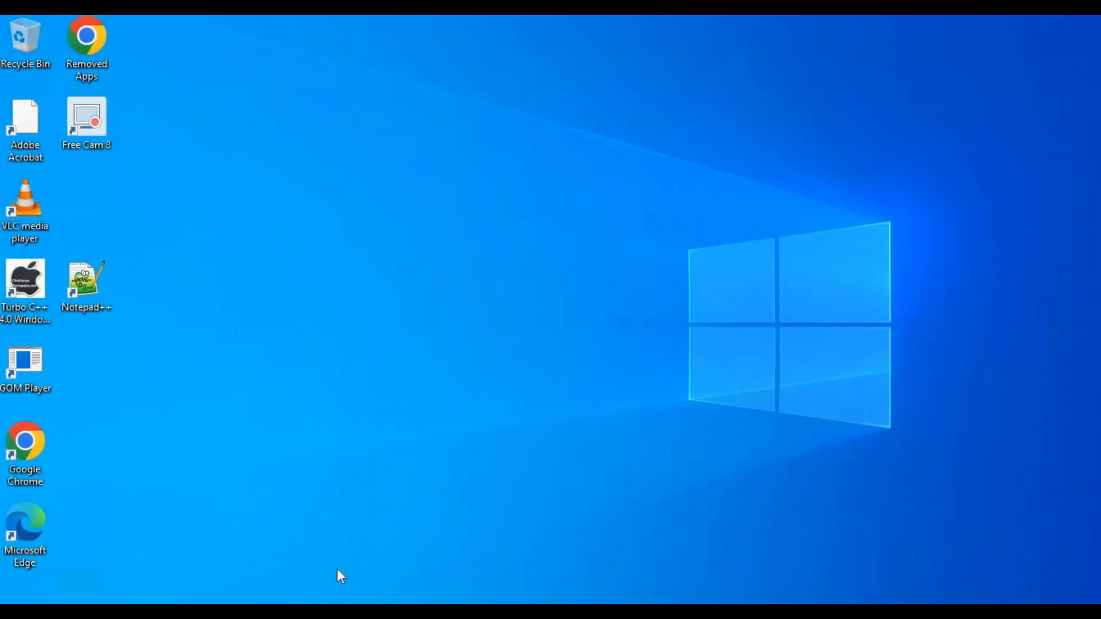
mouse_move(372, 614)
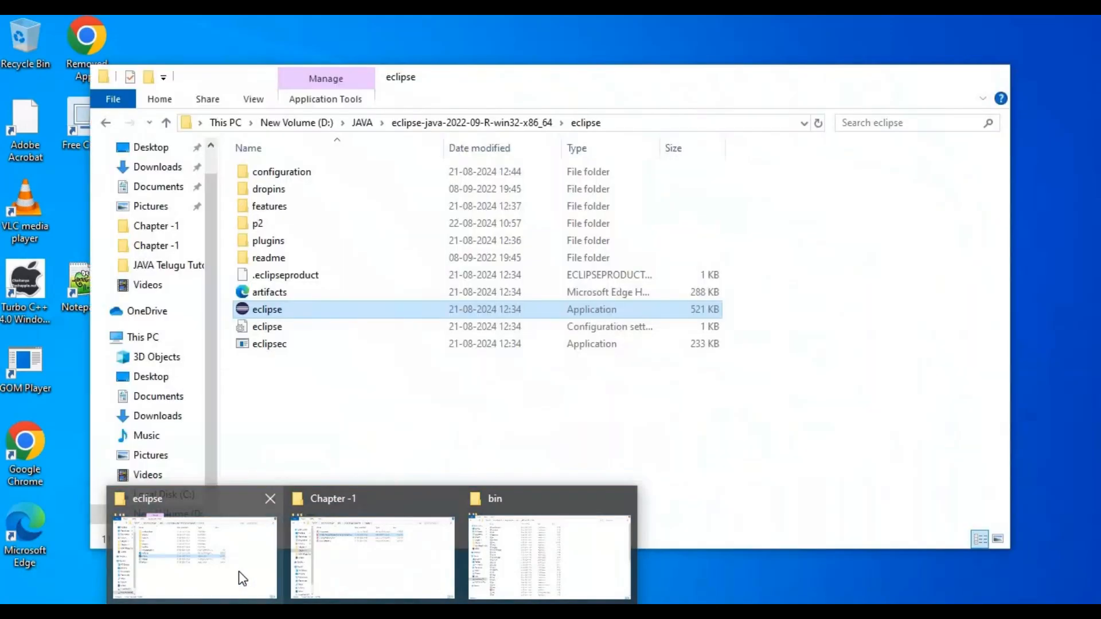
click(238, 574)
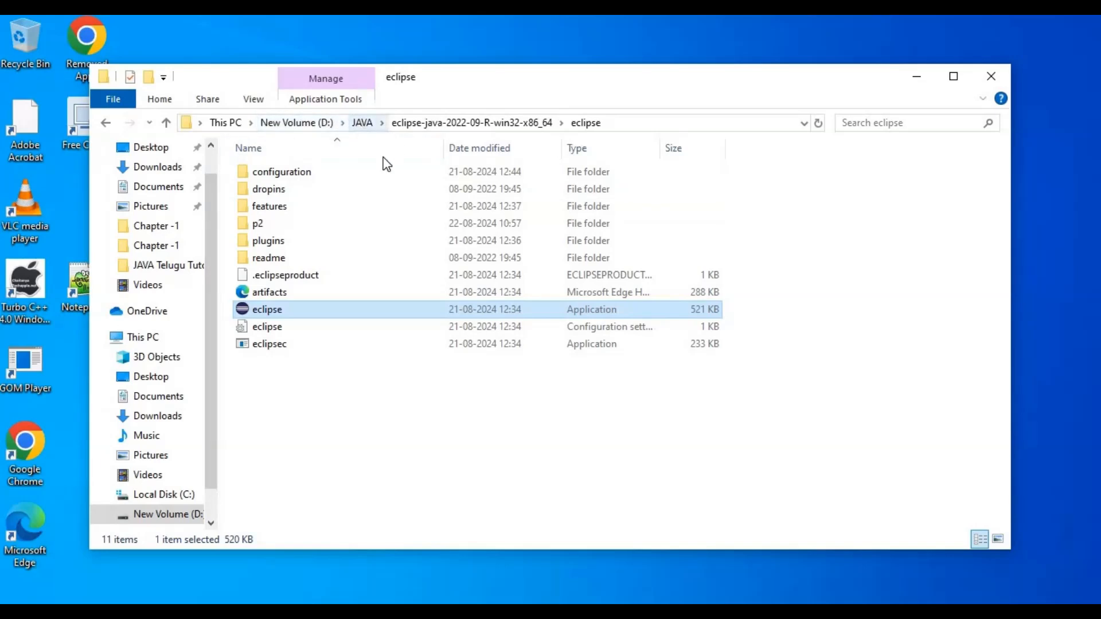
click(364, 123)
click(279, 240)
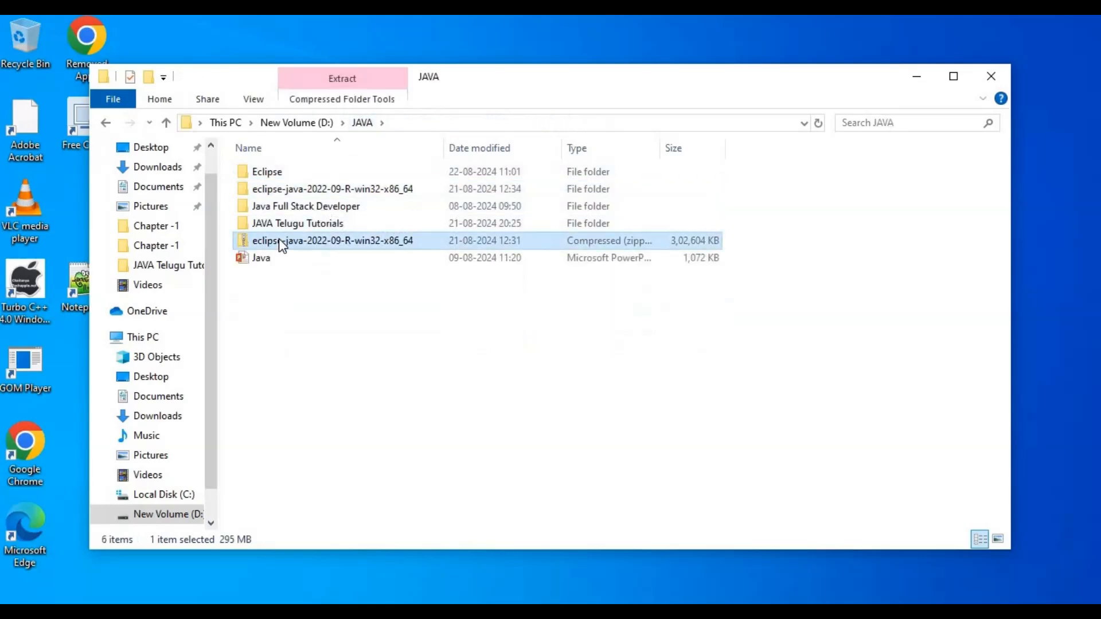
right_click(278, 239)
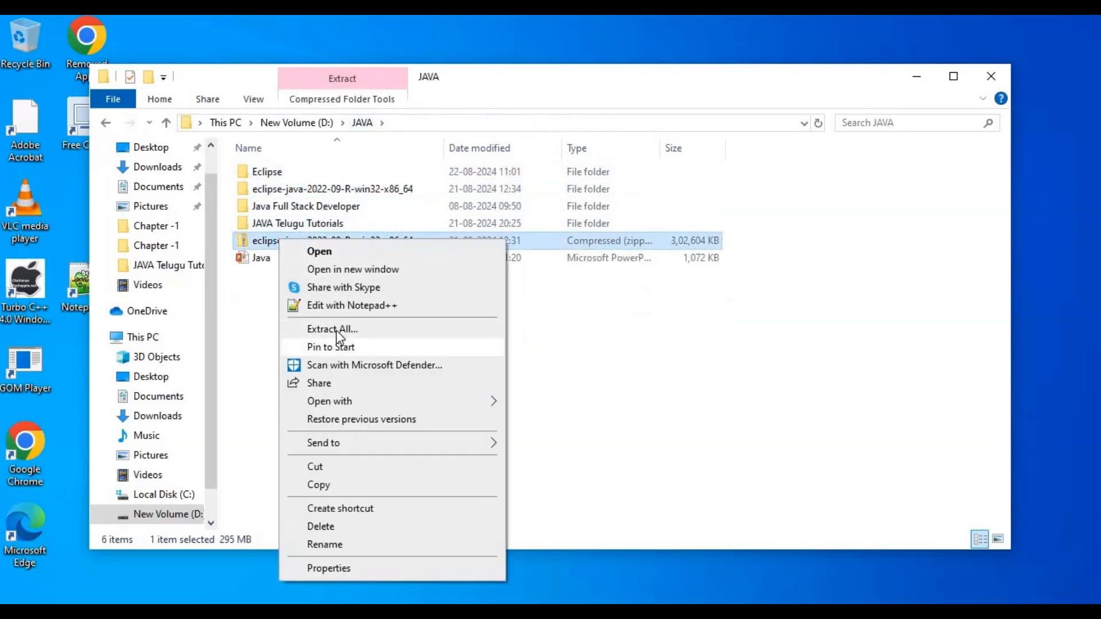
click(713, 347)
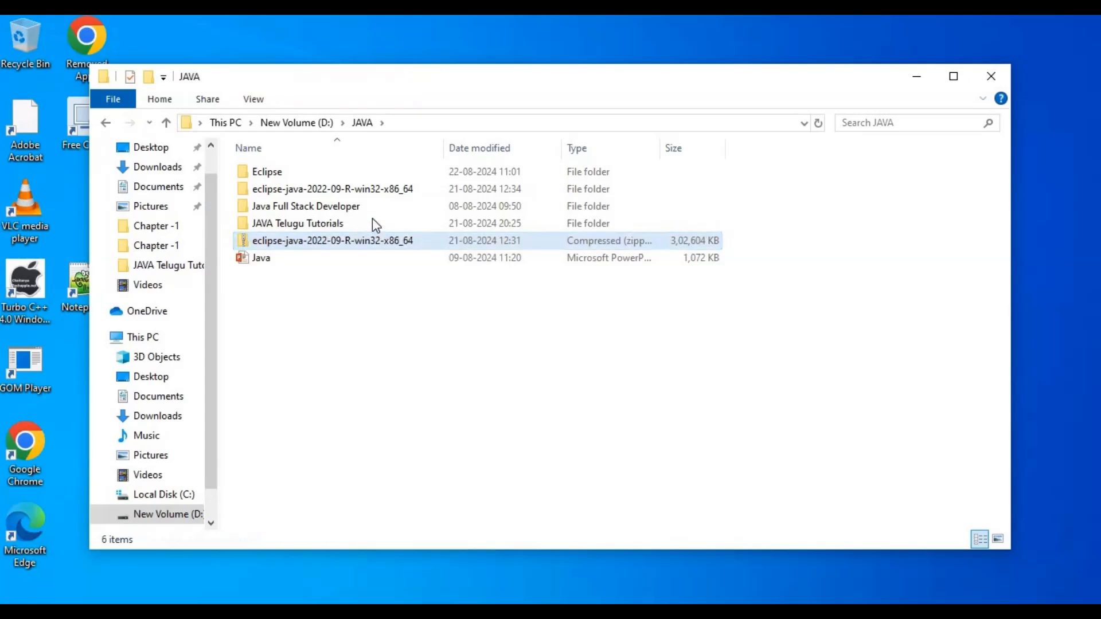
Step: Examine the contents of the Eclipse and eclipse-java-2022-09-R-win32-x86_64 folders in D:\JAVA, returning to the JAVA folder
click(349, 193)
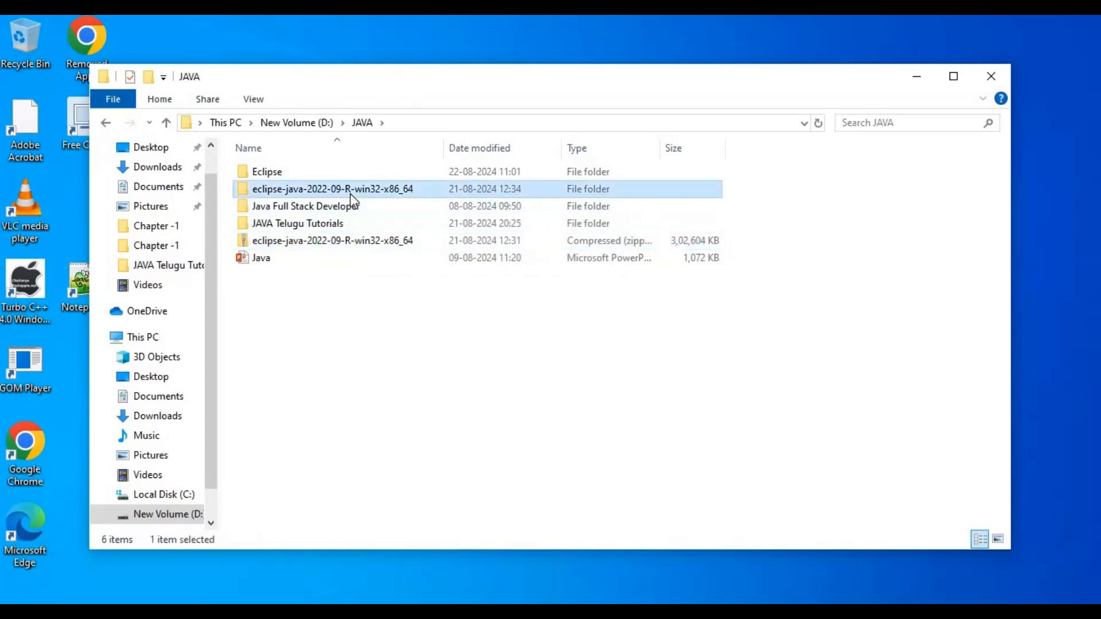
double_click(277, 171)
click(342, 123)
click(361, 122)
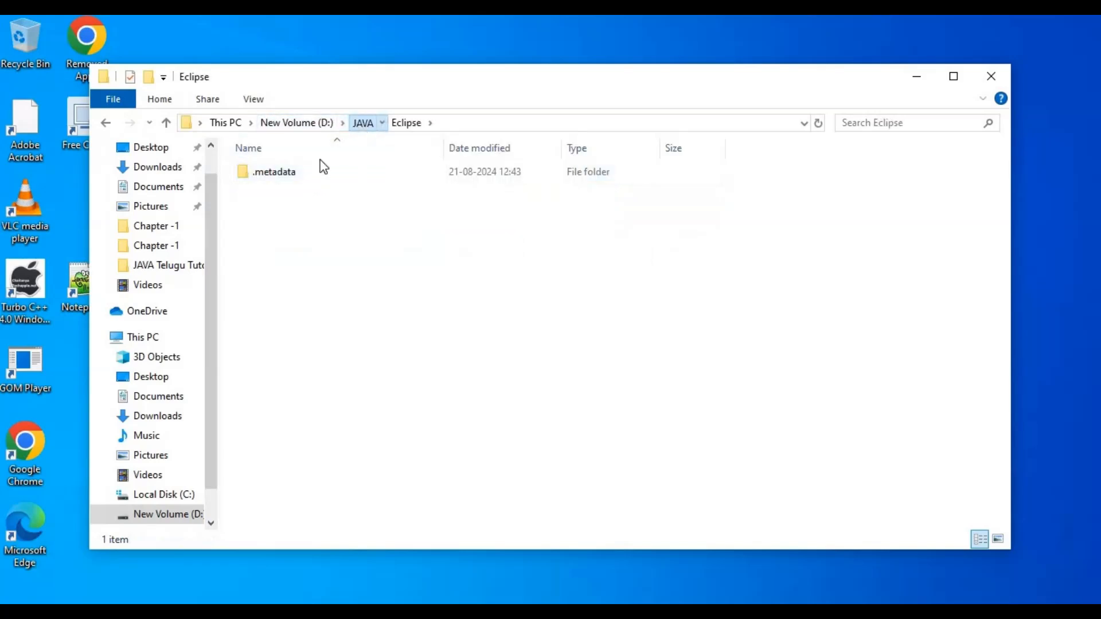
double_click(285, 191)
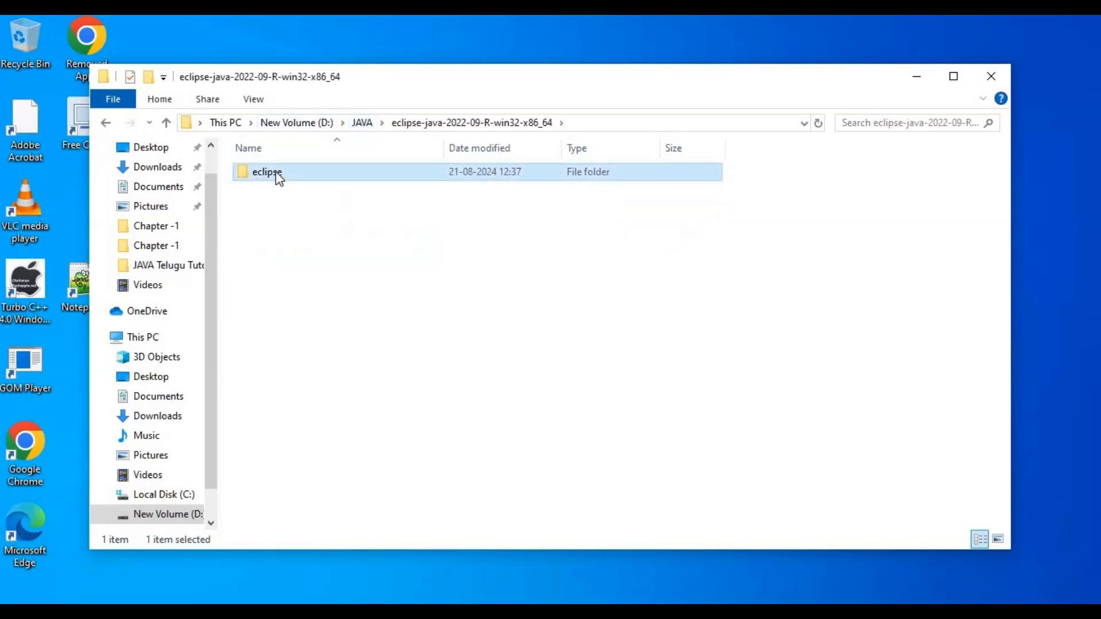
double_click(277, 174)
click(486, 125)
click(369, 122)
click(321, 172)
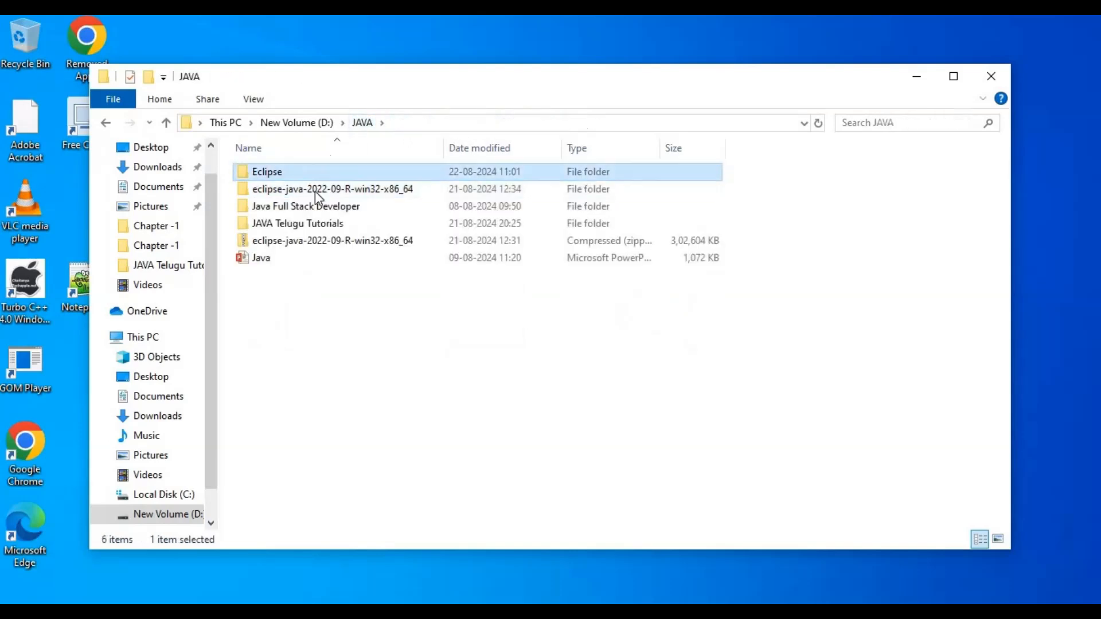
double_click(331, 172)
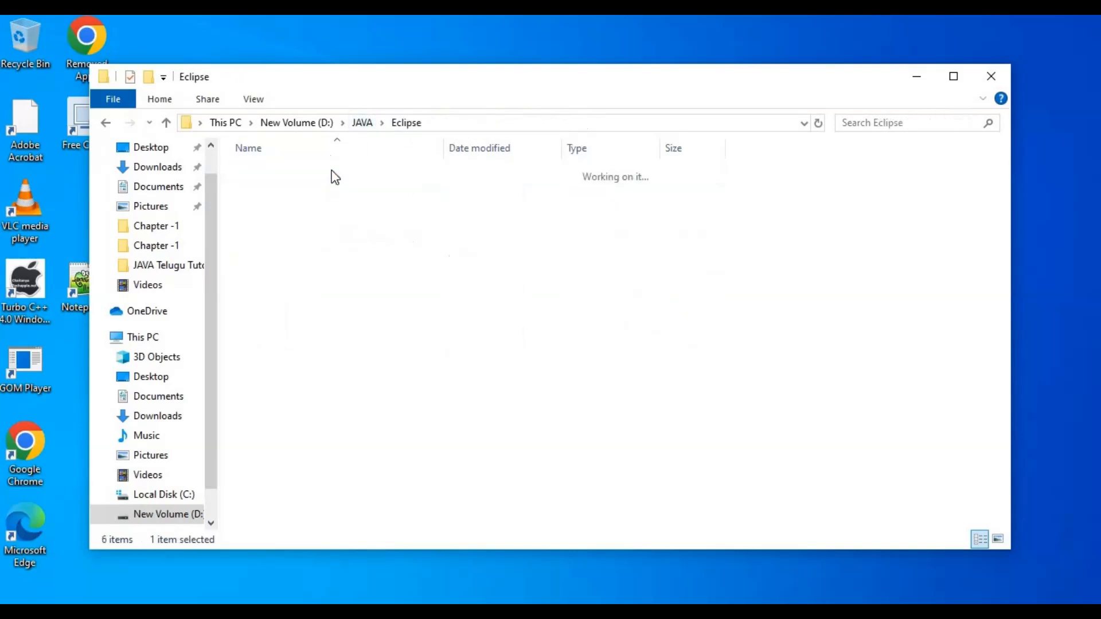
click(359, 123)
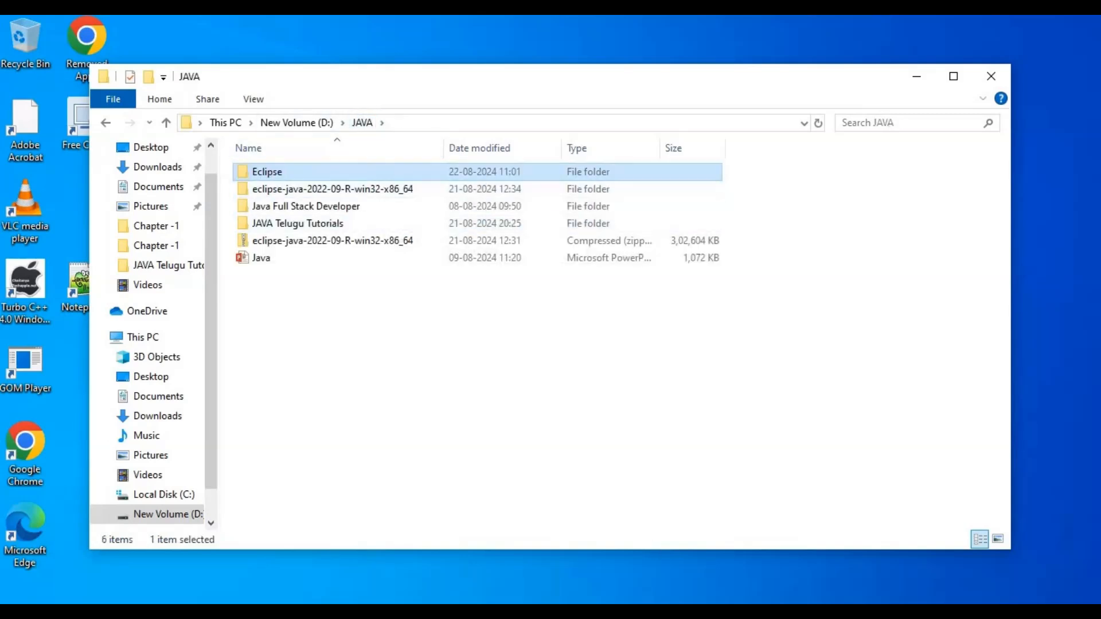
Step: Open the eclipse folder inside the extracted eclipse-java-2022-09-R-win32-x86_64 folder
click(392, 194)
double_click(395, 201)
double_click(342, 172)
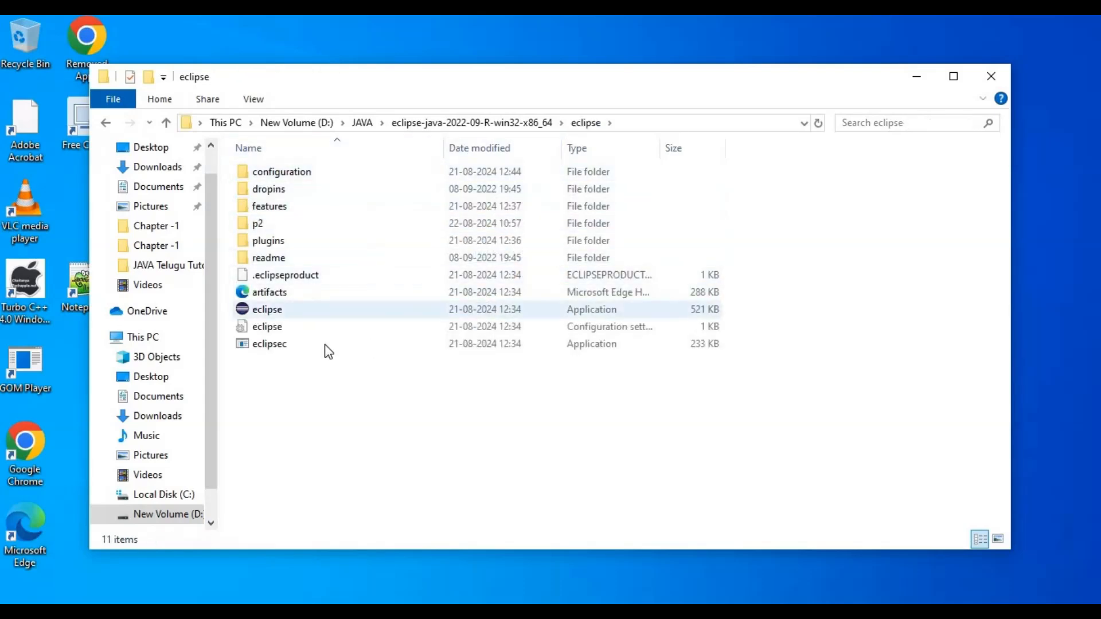
Step: Launch Eclipse IDE from the extracted eclipse folder, minimize File Explorer, and maximize the Eclipse window
click(276, 314)
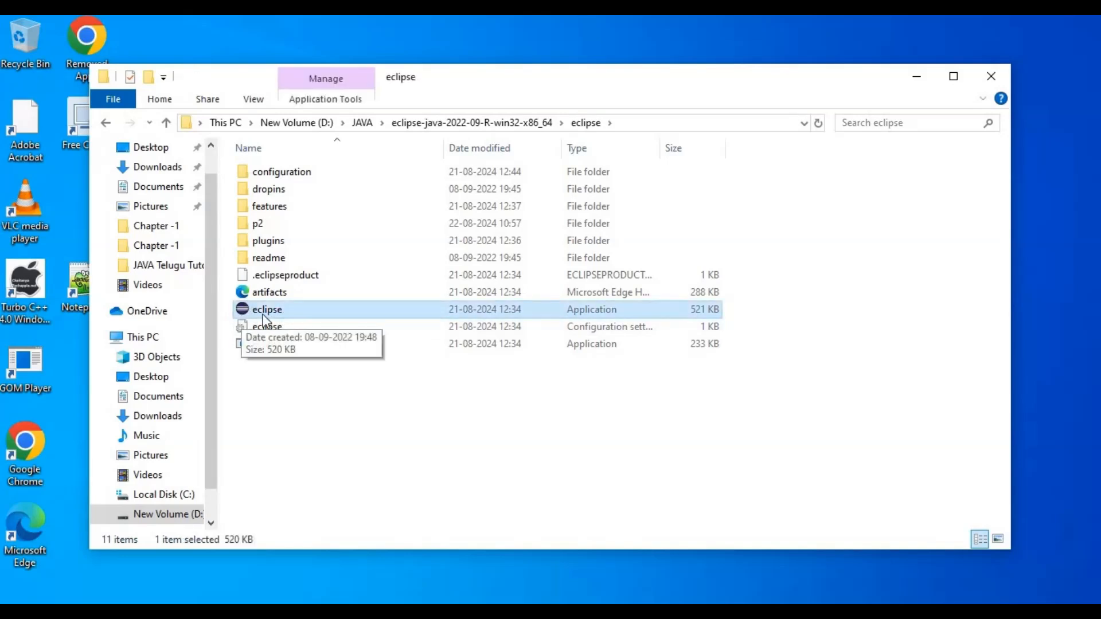
double_click(264, 313)
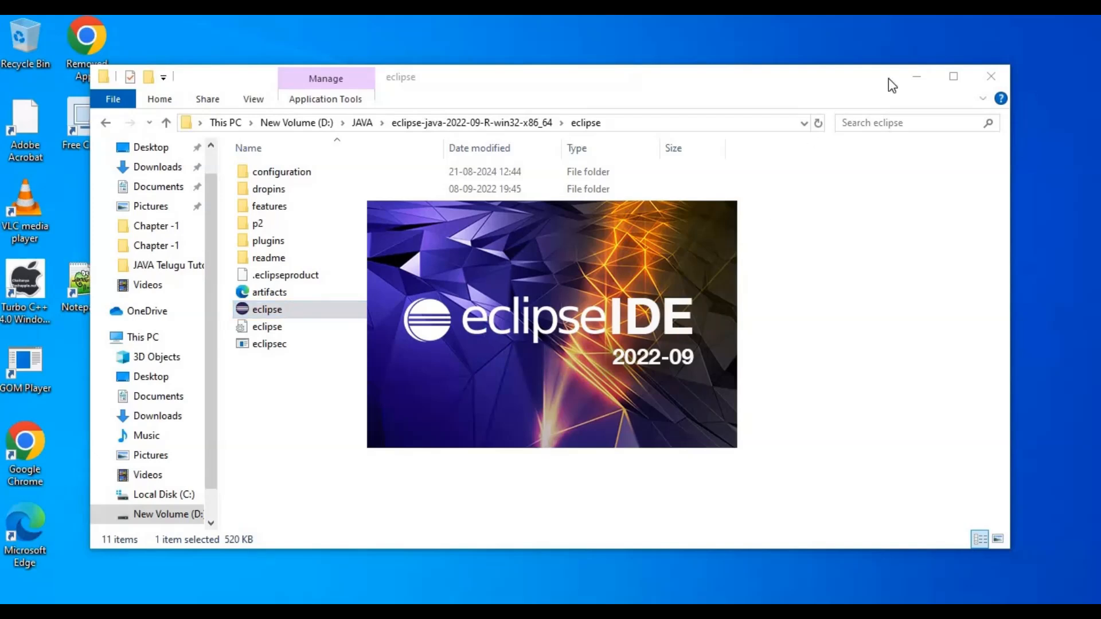
click(927, 78)
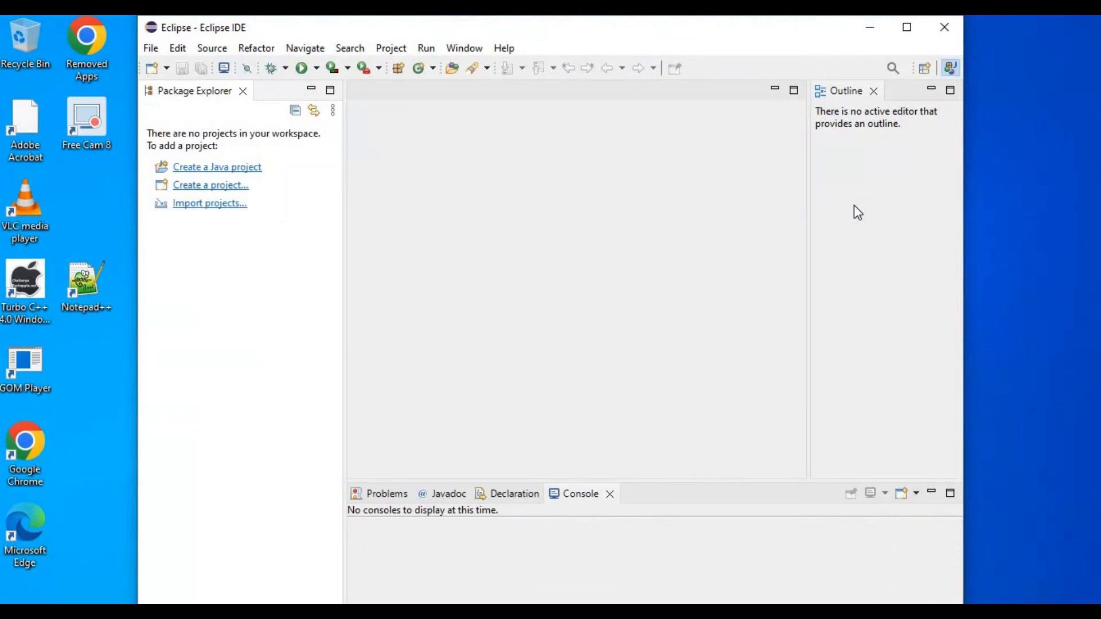
click(906, 27)
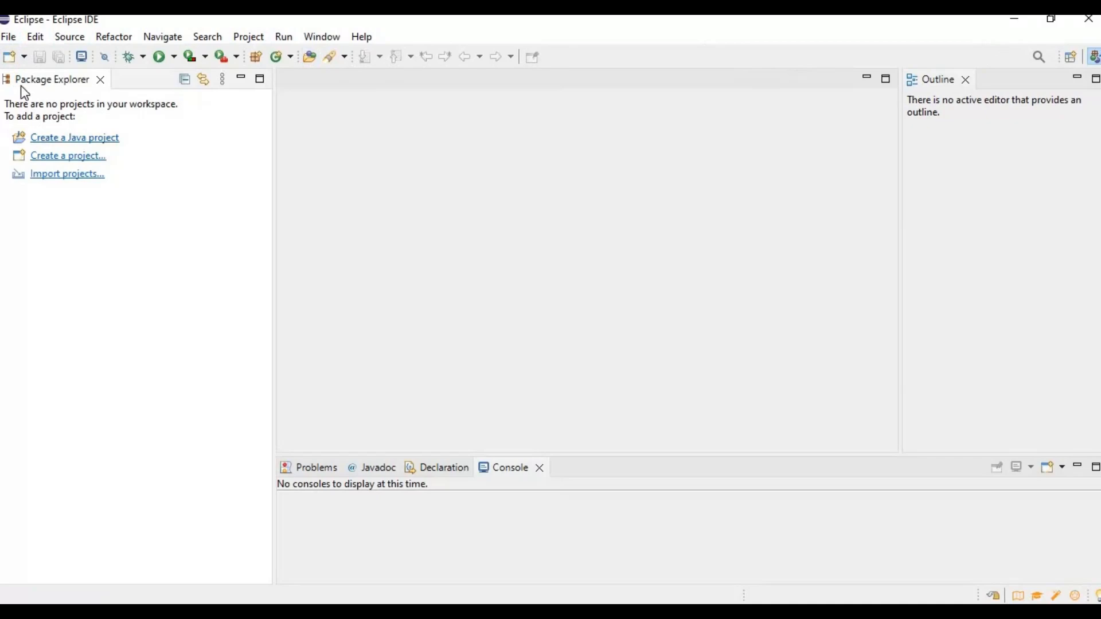
Step: Create a Java project named firstproject in the default location with the JavaSE-1.8 execution environment
click(17, 41)
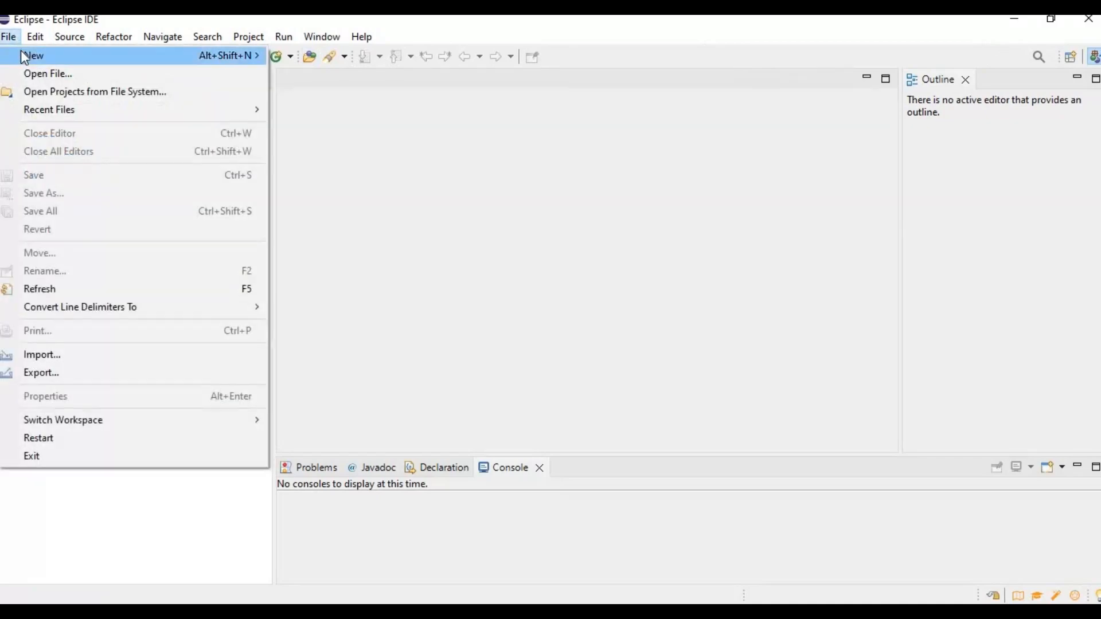
mouse_move(21, 50)
click(312, 55)
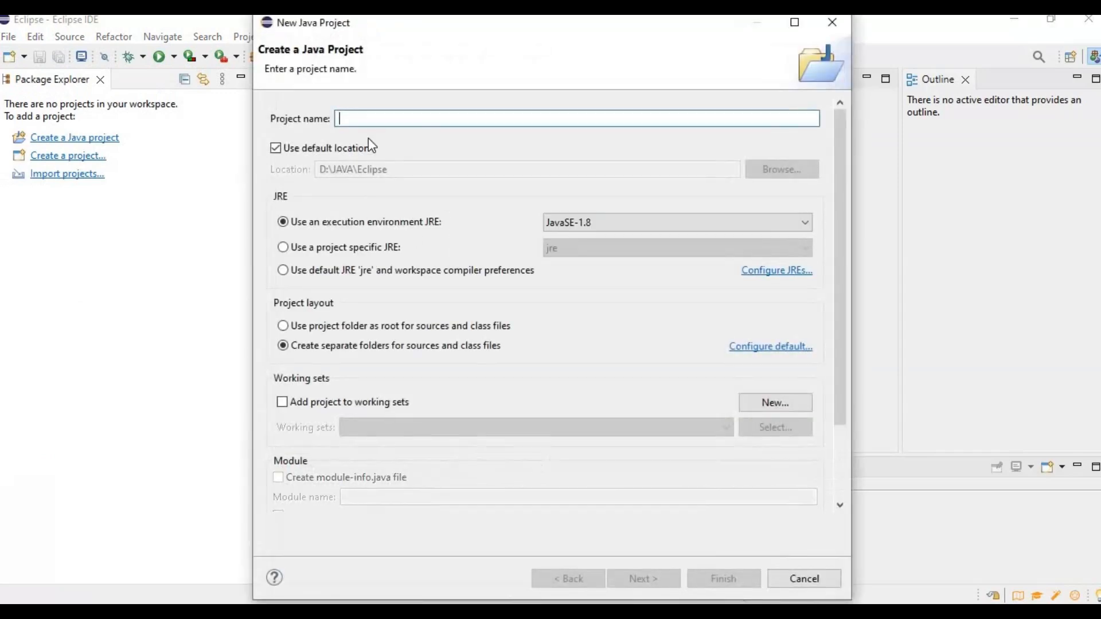
text(f)
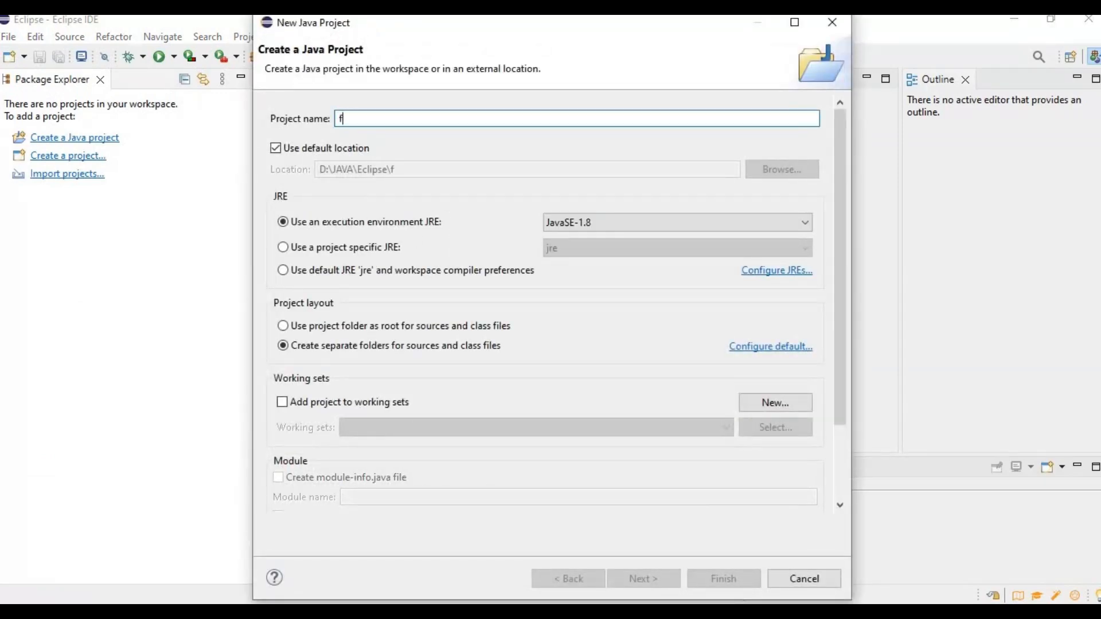
text(irstp)
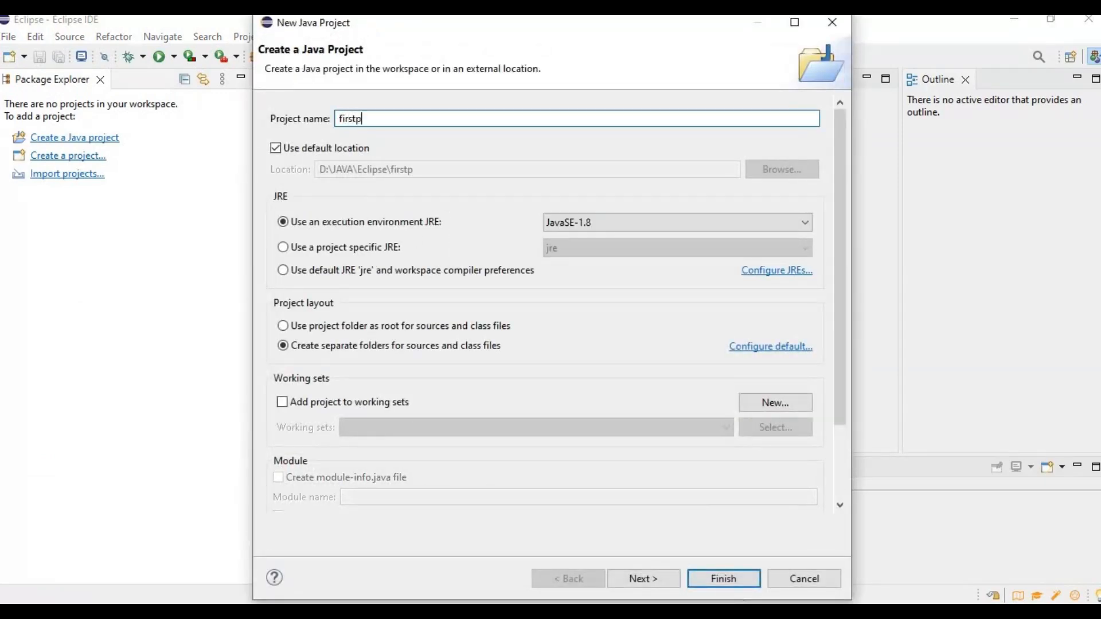
text(roject)
click(637, 580)
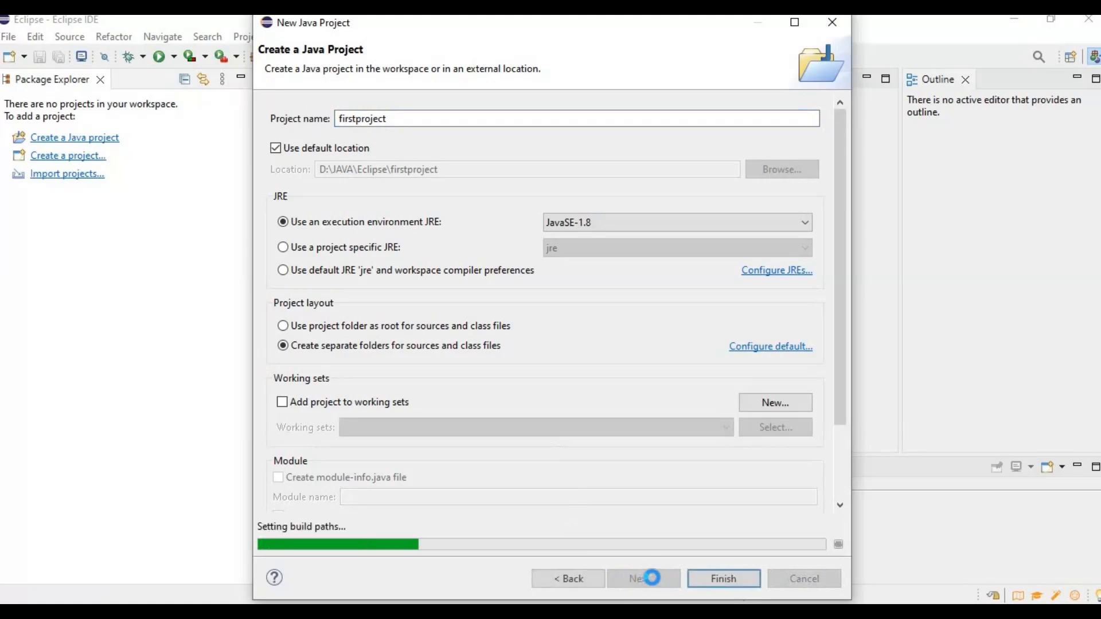
click(693, 580)
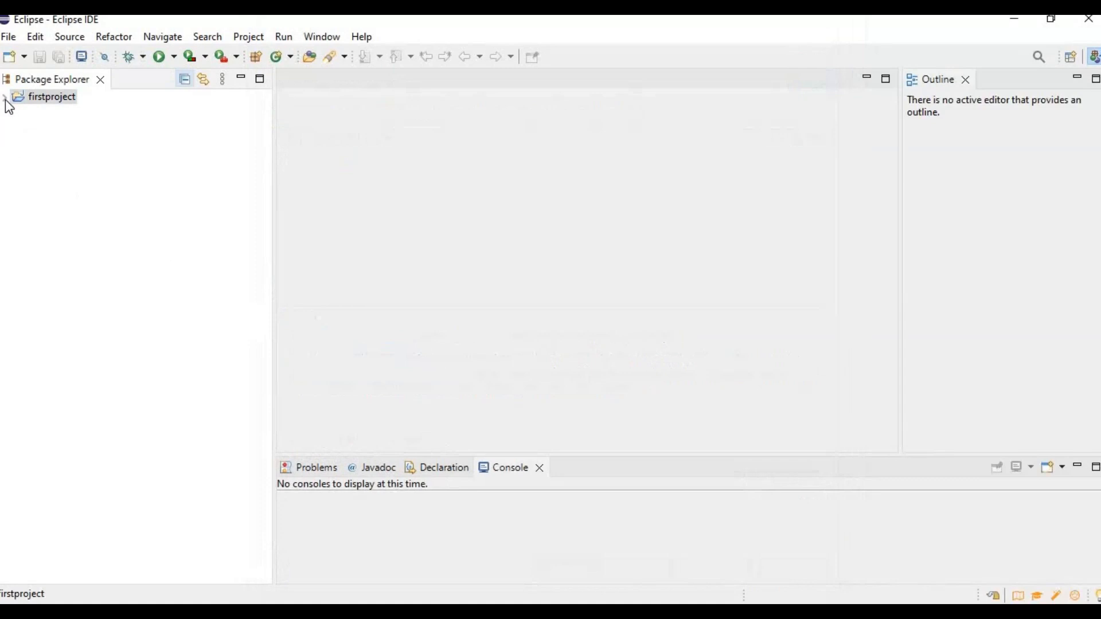
Step: Examine firstproject's JRE System Library, including the KeyMap class members under jdk.internal.le, and collapse the library again
click(6, 98)
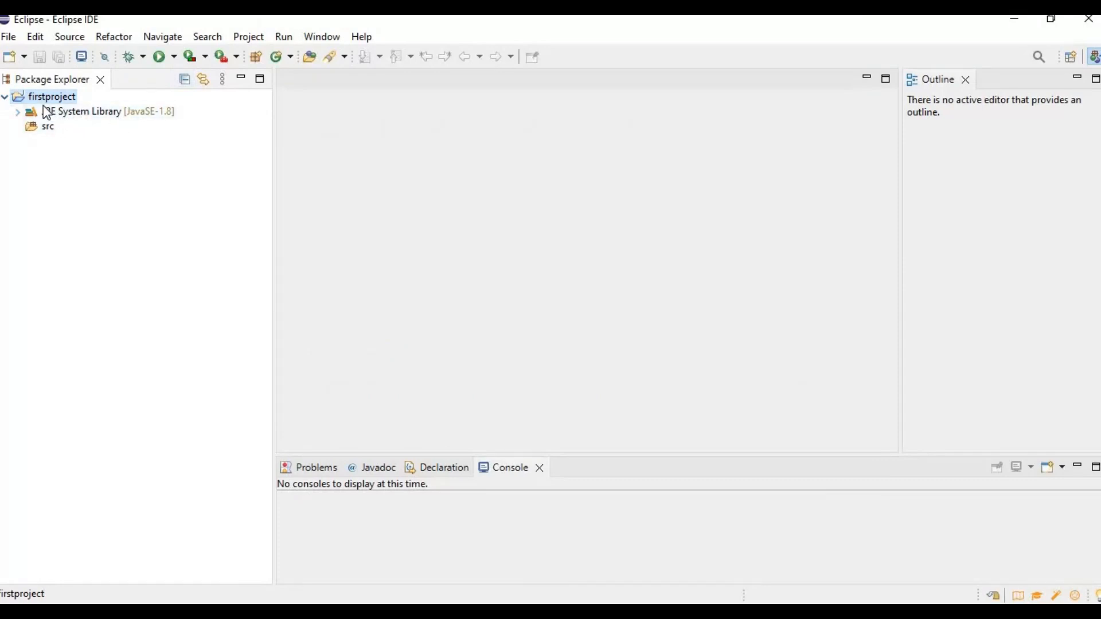
click(17, 113)
scroll(58, 165, down, 6)
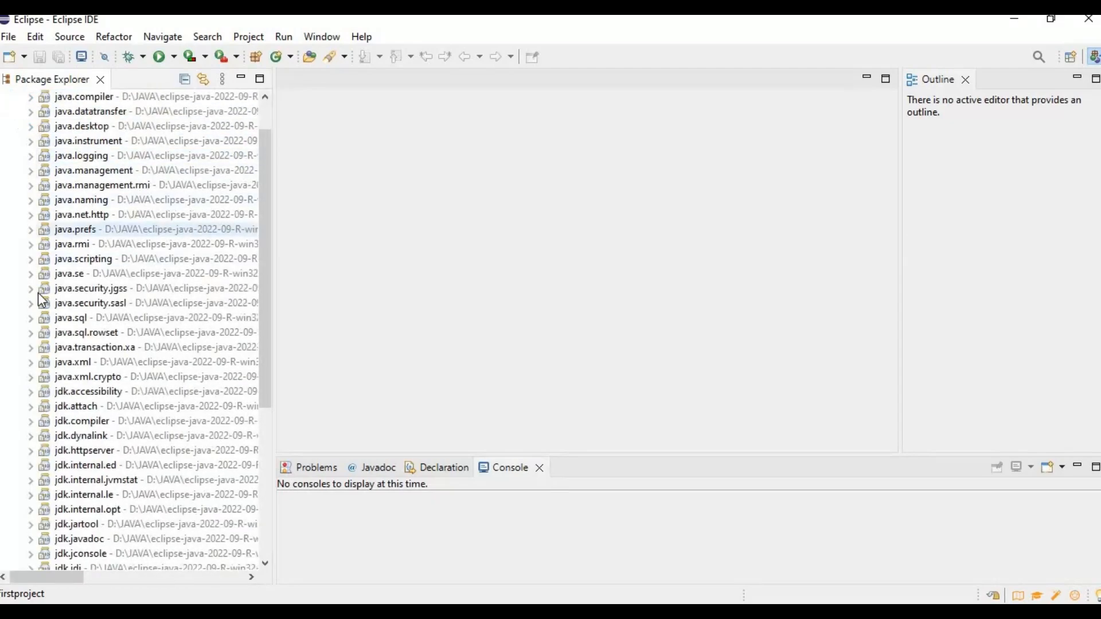
click(30, 244)
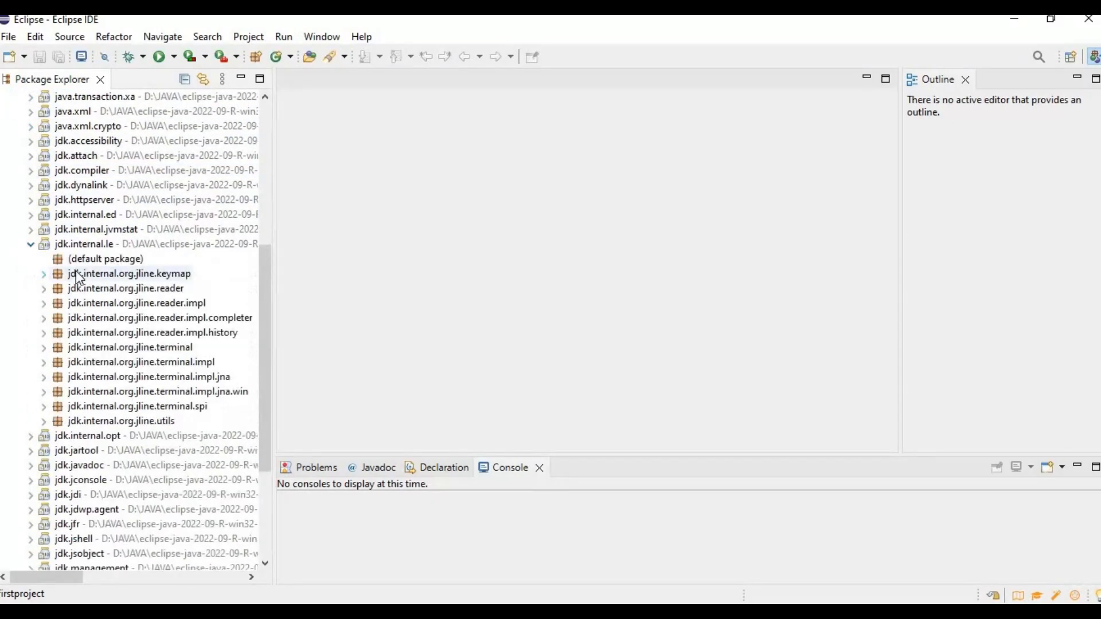
click(44, 275)
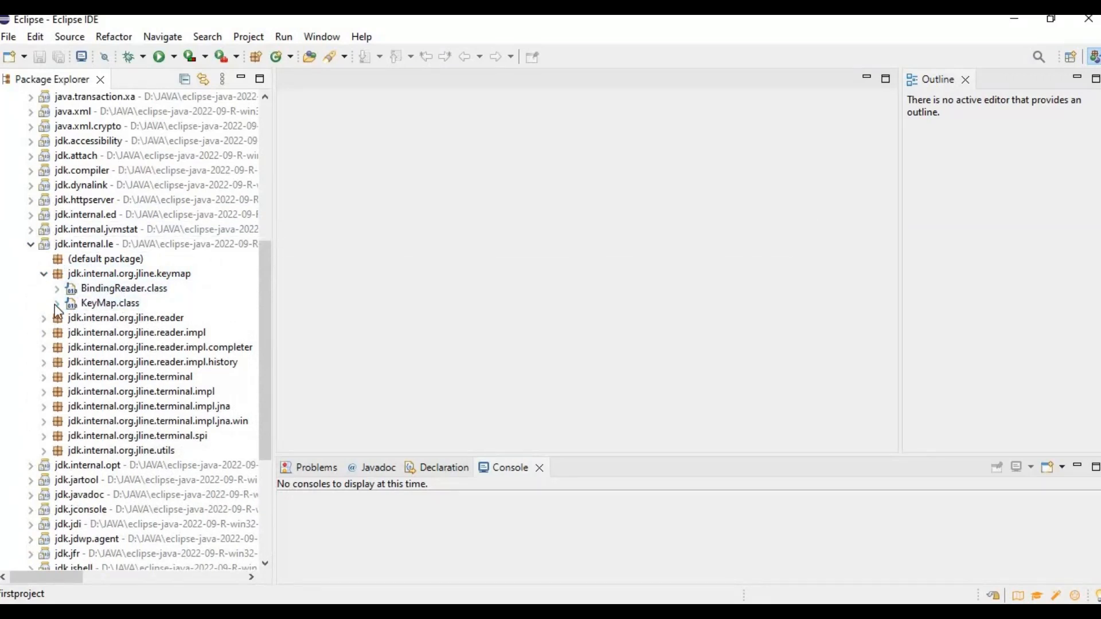
click(57, 304)
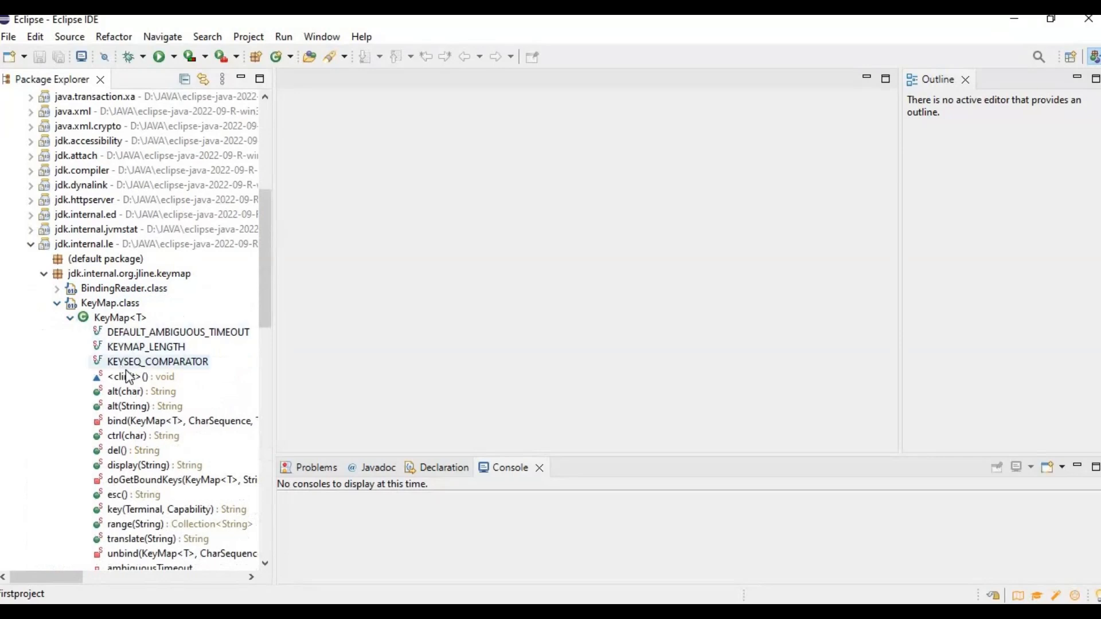
scroll(123, 379, down, 4)
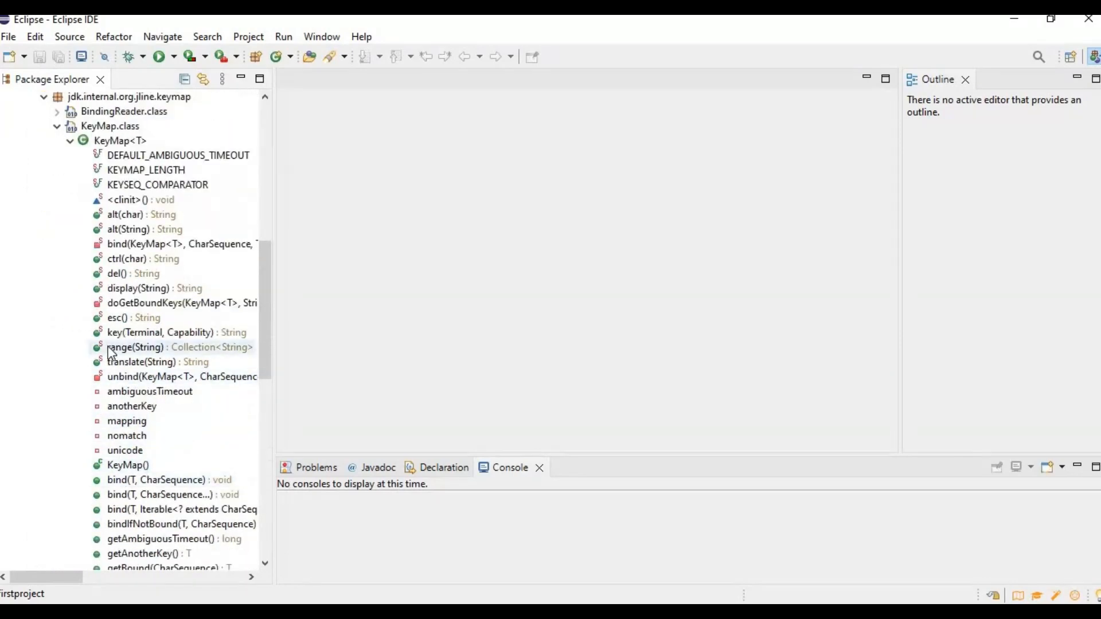
scroll(115, 456, down, 8)
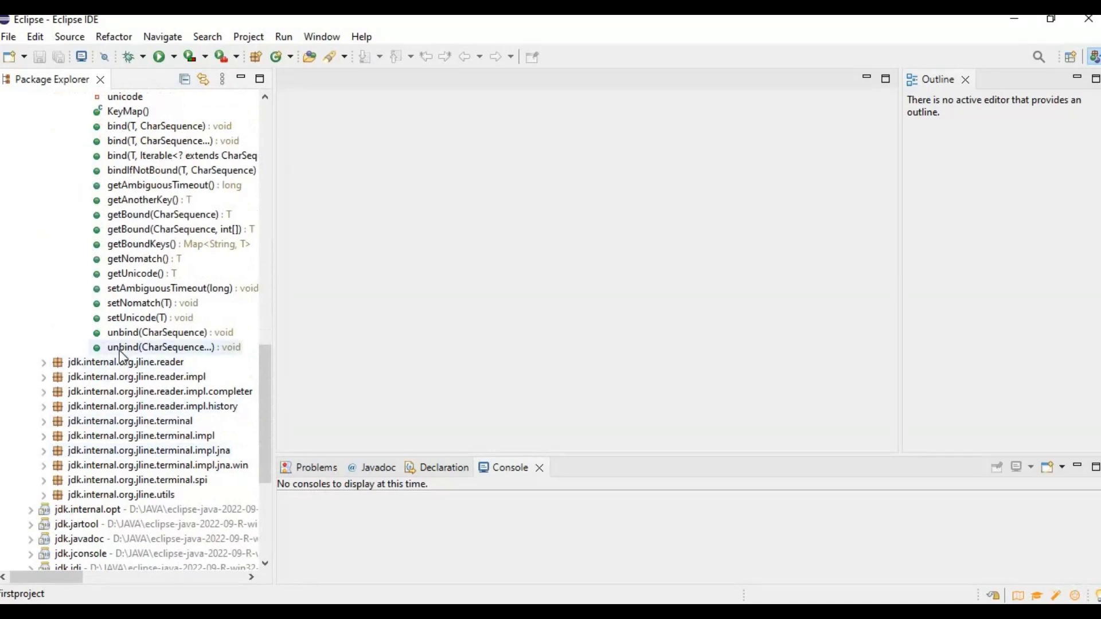
scroll(89, 405, up, 12)
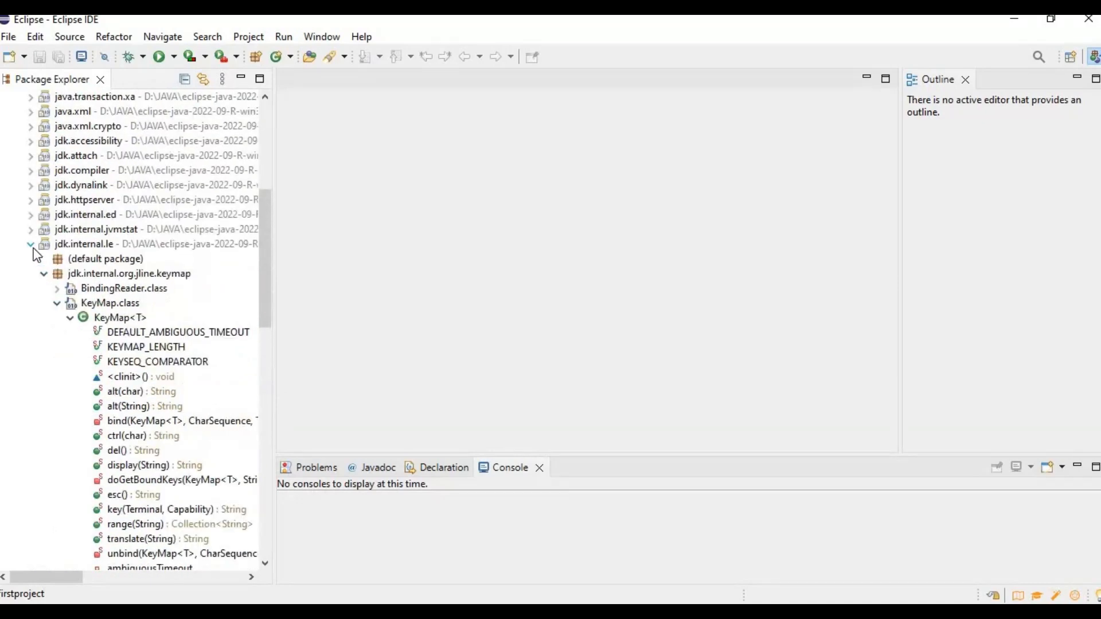
click(30, 245)
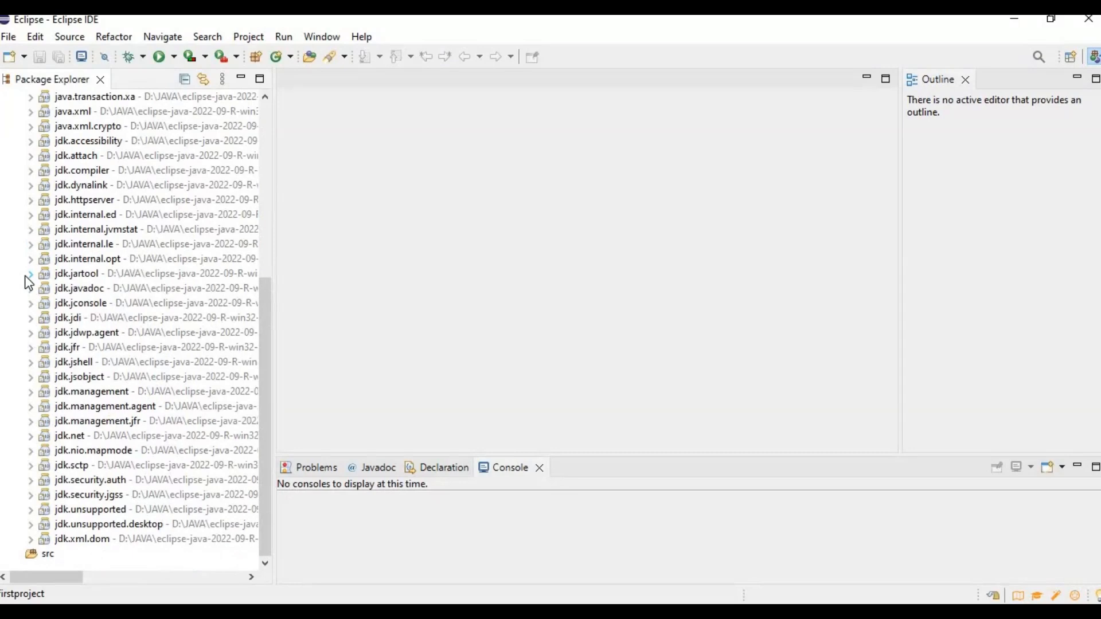
scroll(25, 275, up, 7)
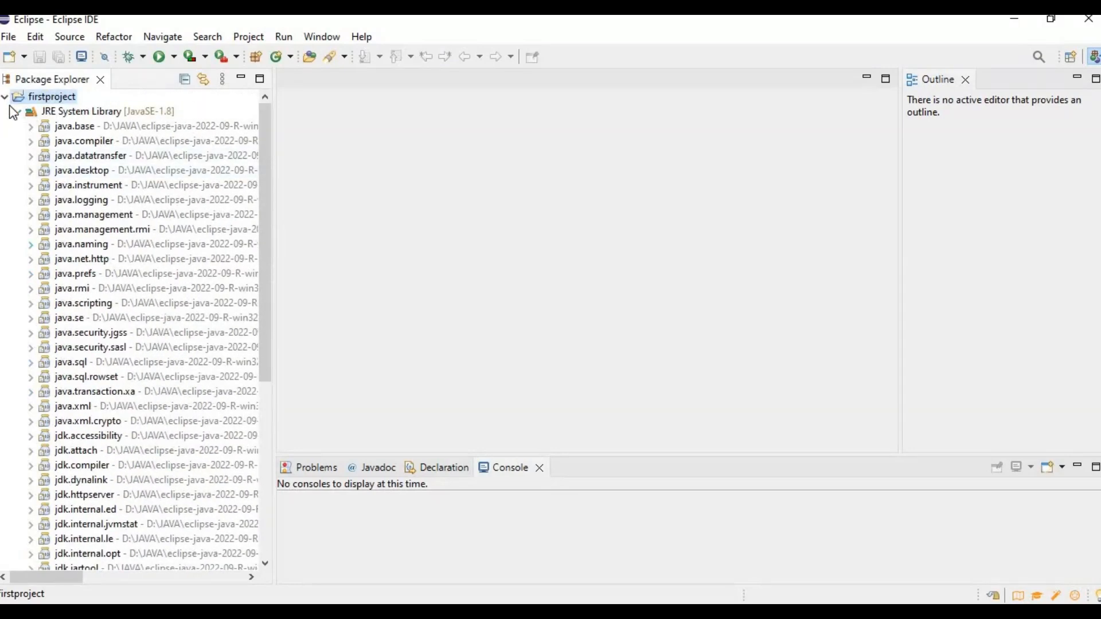
click(16, 112)
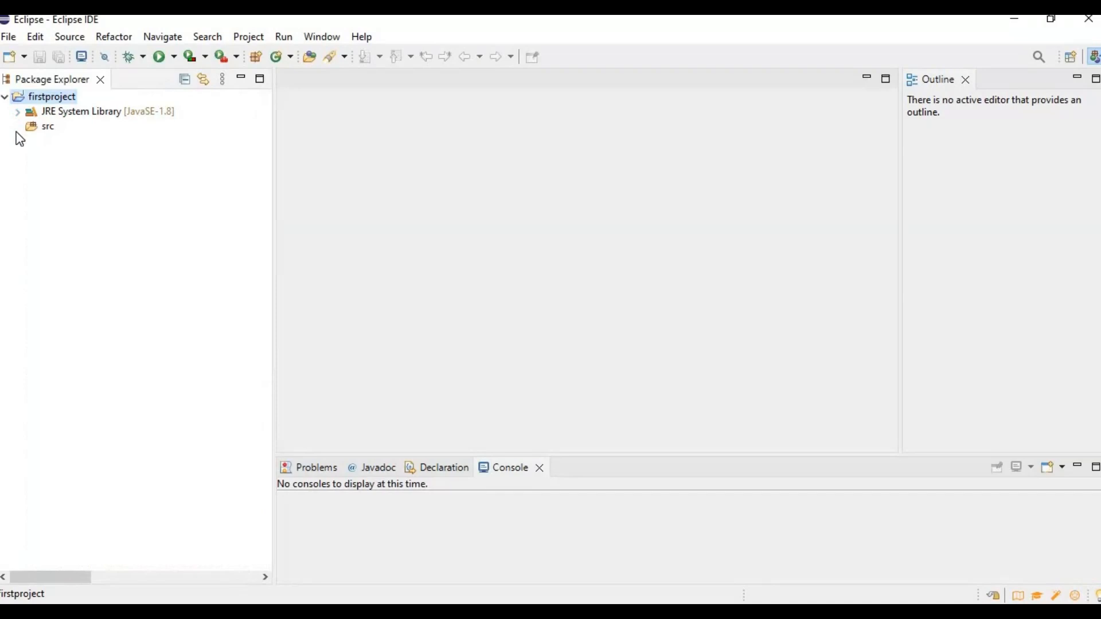
click(16, 113)
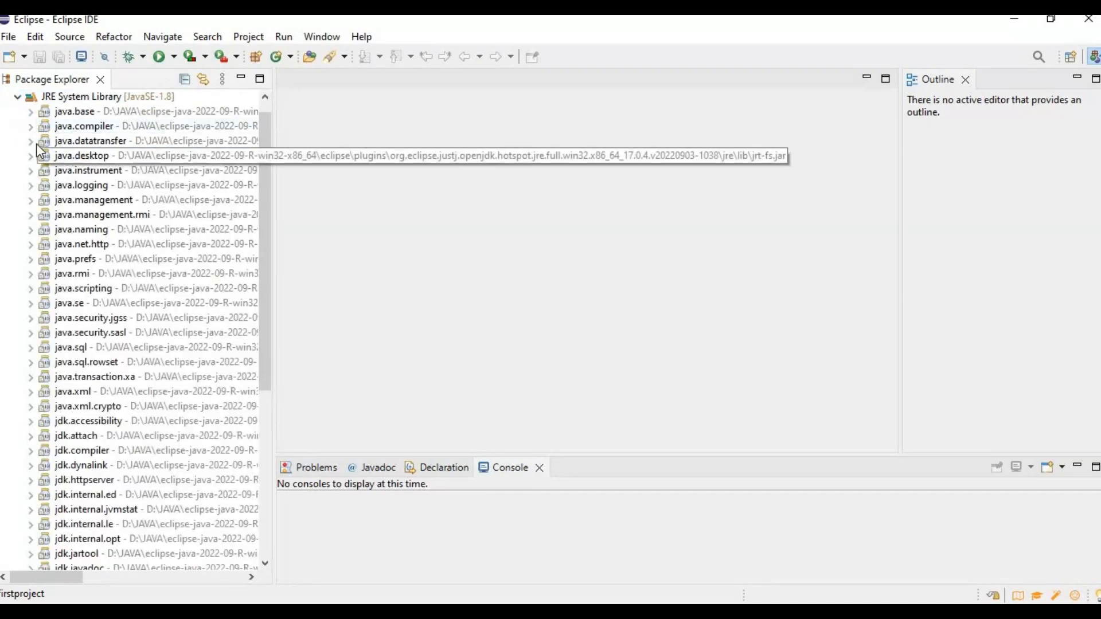
click(16, 101)
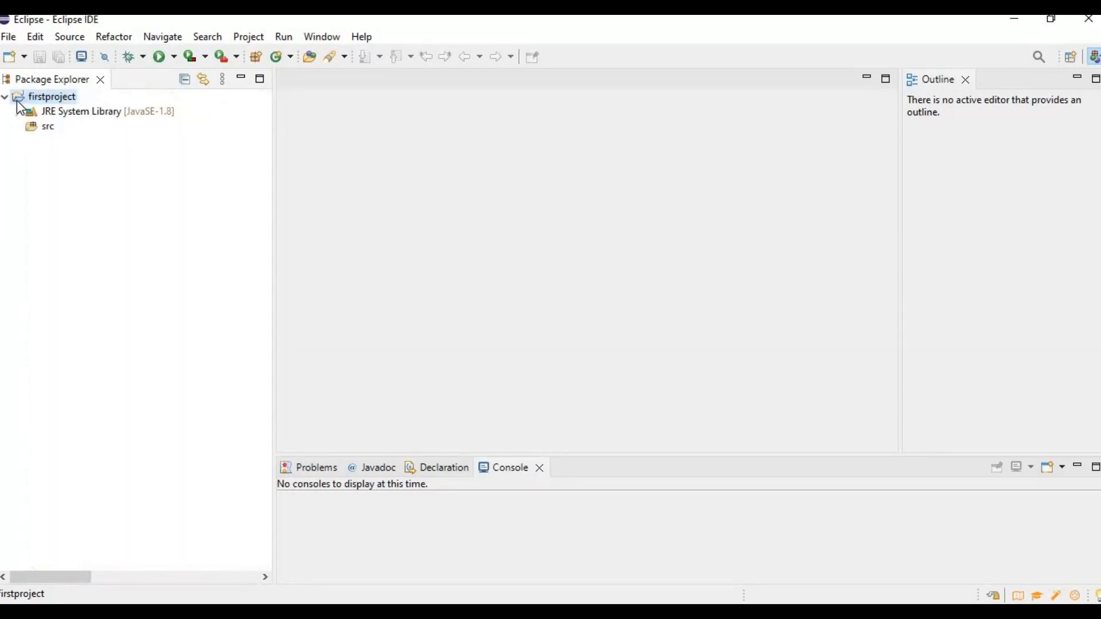
Step: Create a package named firstproject in the project's src folder
click(32, 131)
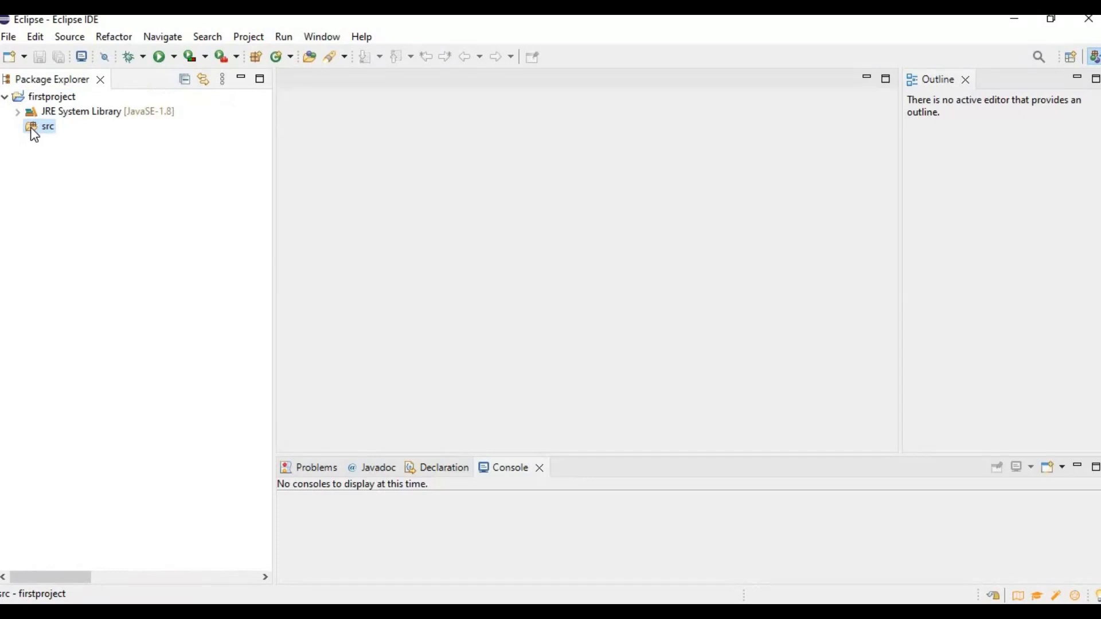
right_click(33, 134)
mouse_move(69, 140)
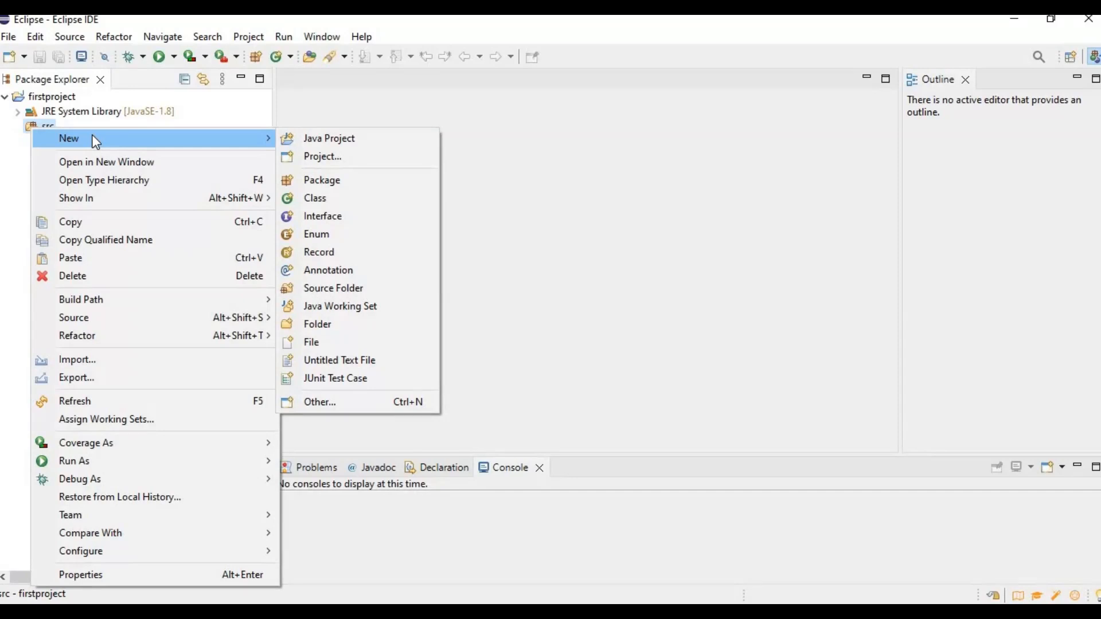
click(346, 180)
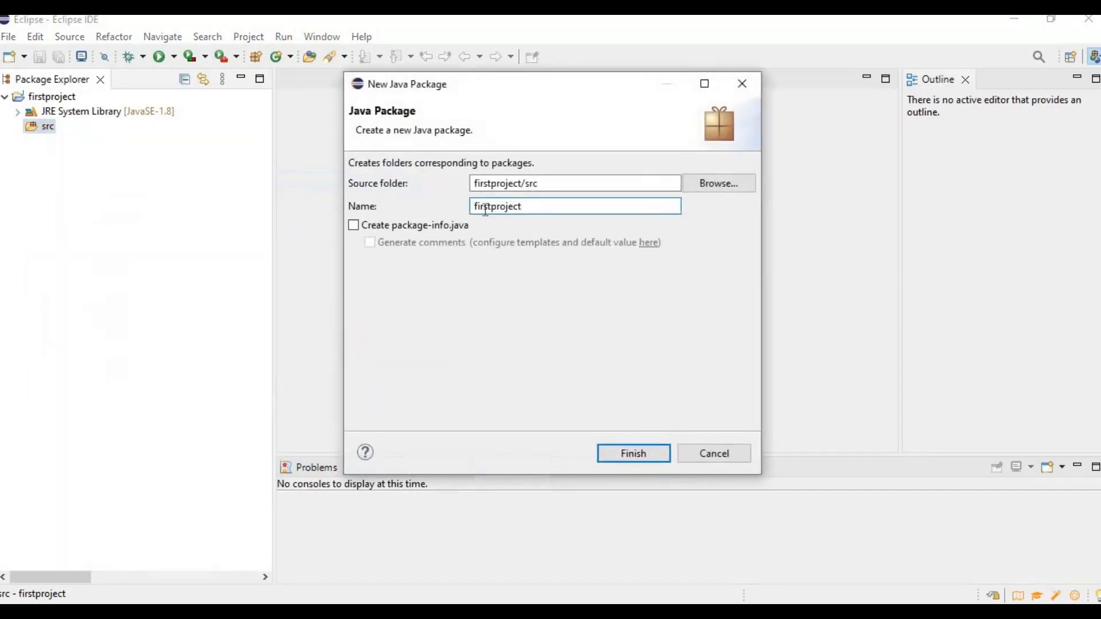
click(629, 452)
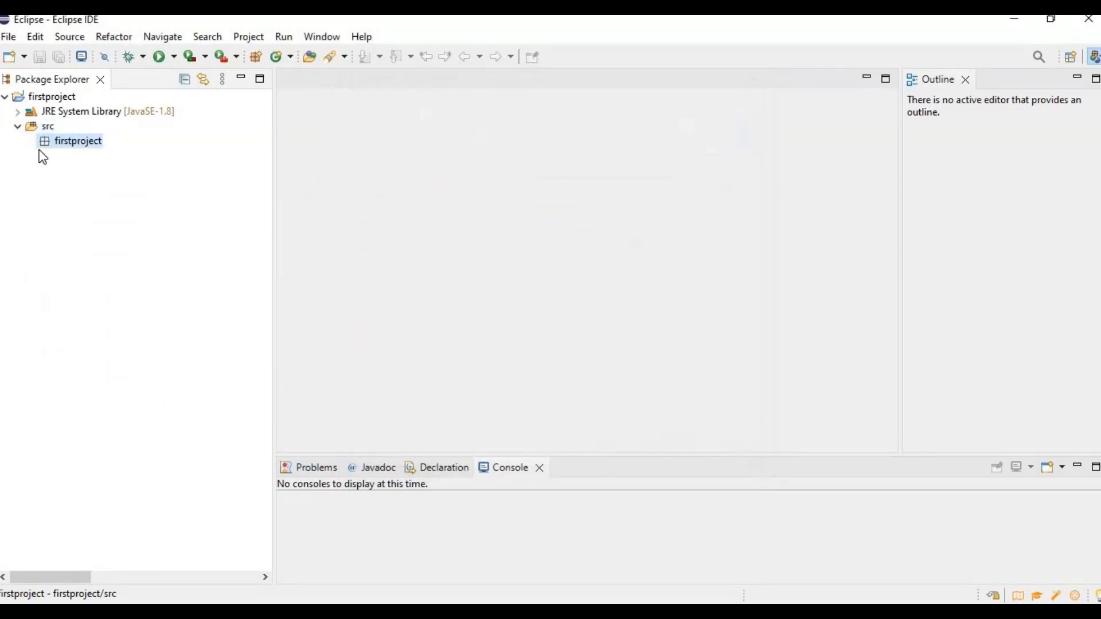
Step: Create a public class named Helloworld in the firstproject package, with public static void main(String[] args) as its only method stub
right_click(46, 148)
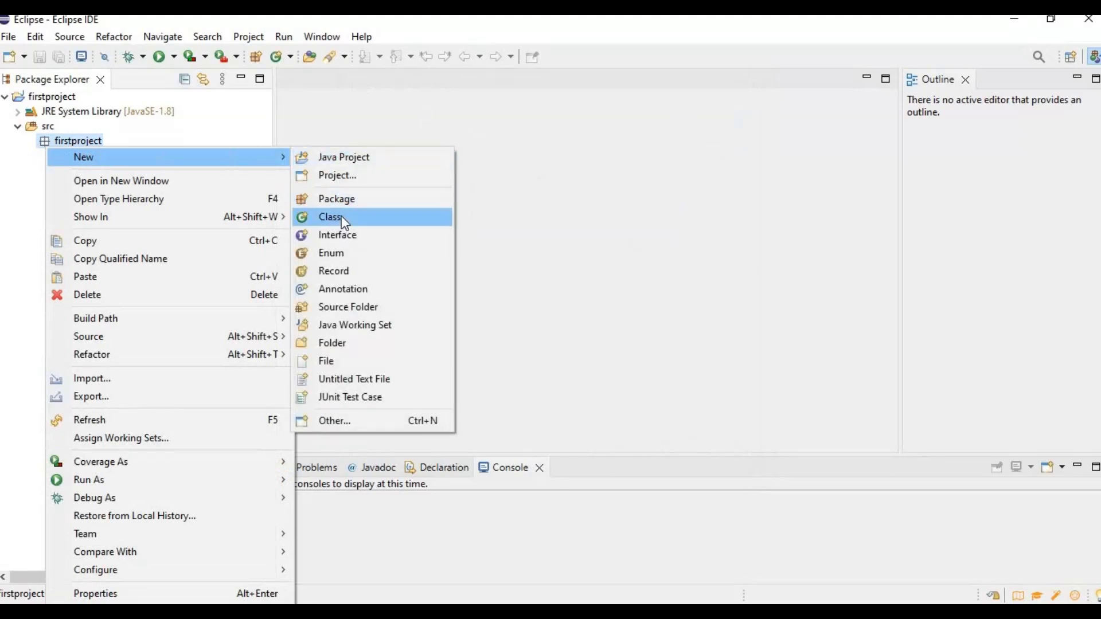
click(341, 216)
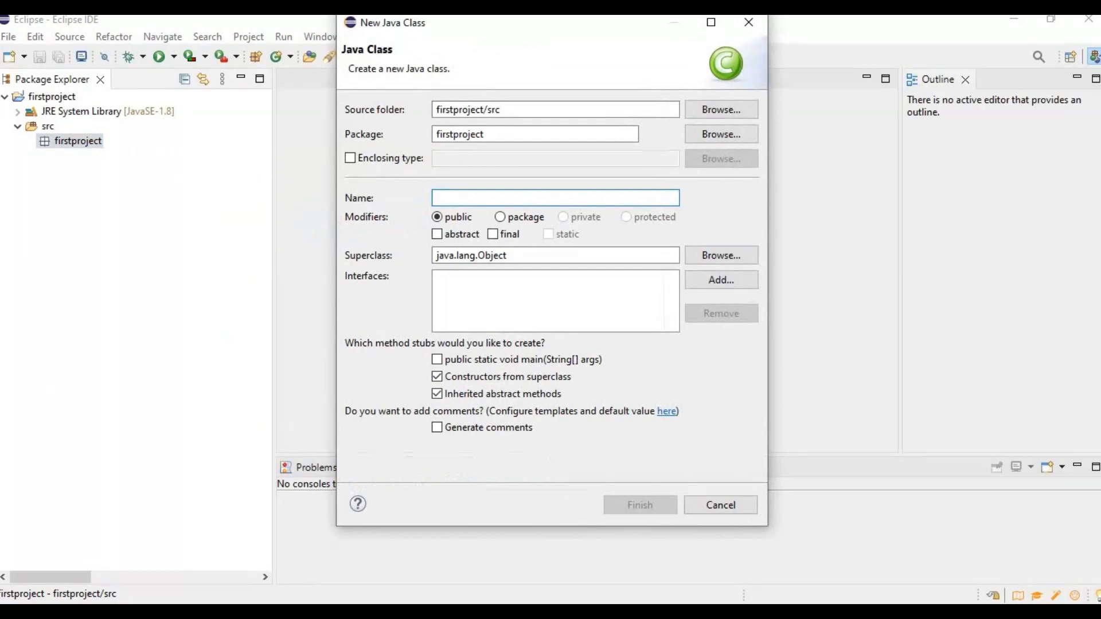
text(Helloworld)
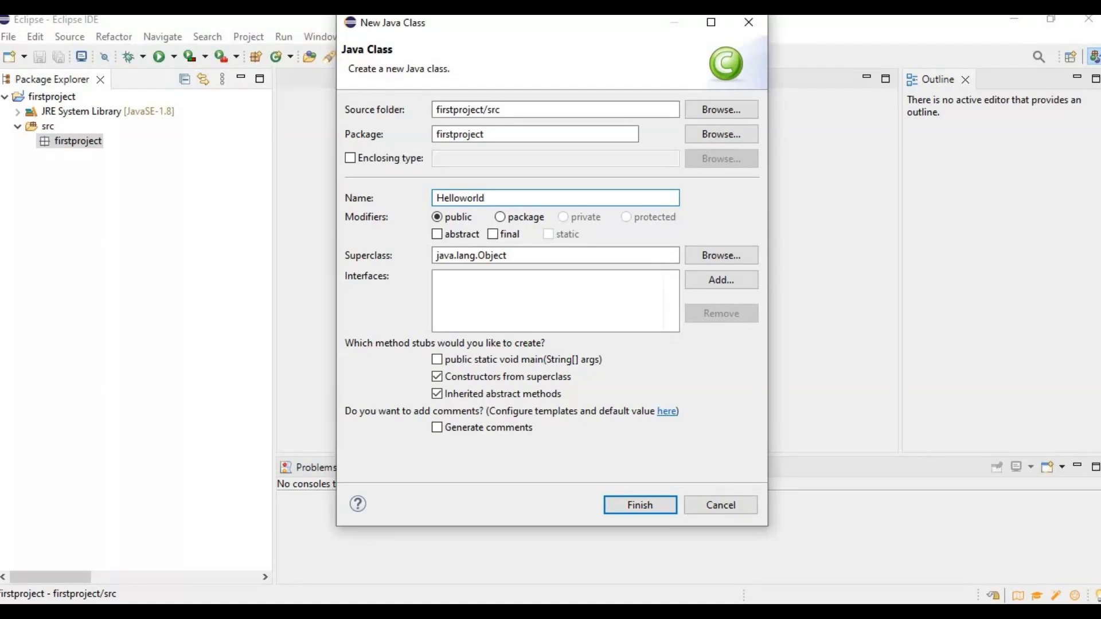
click(439, 361)
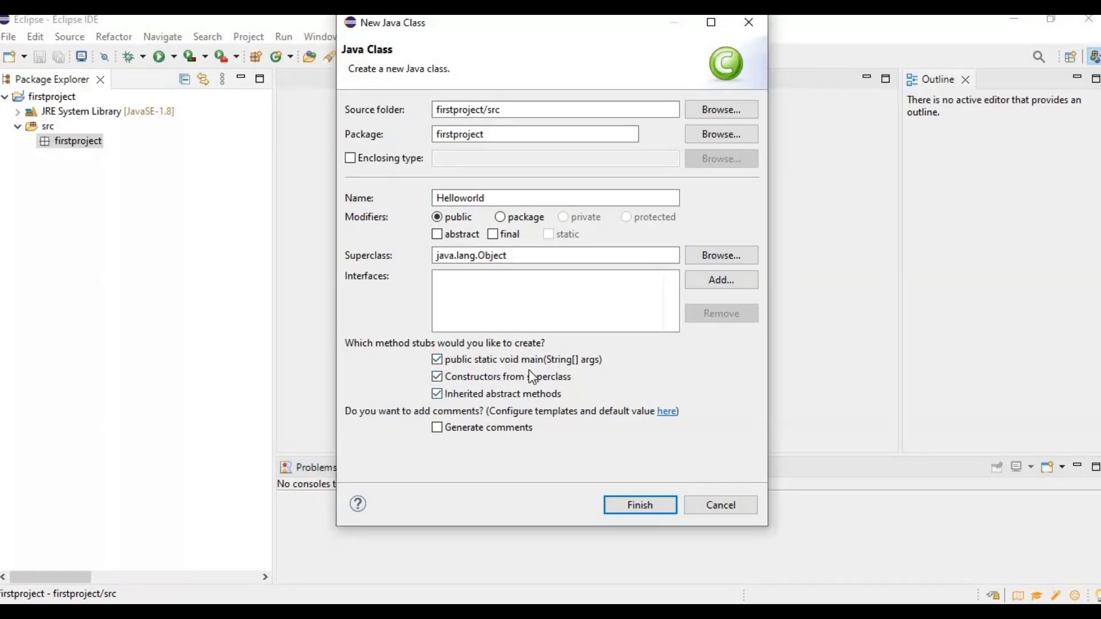
click(438, 378)
click(438, 394)
click(631, 512)
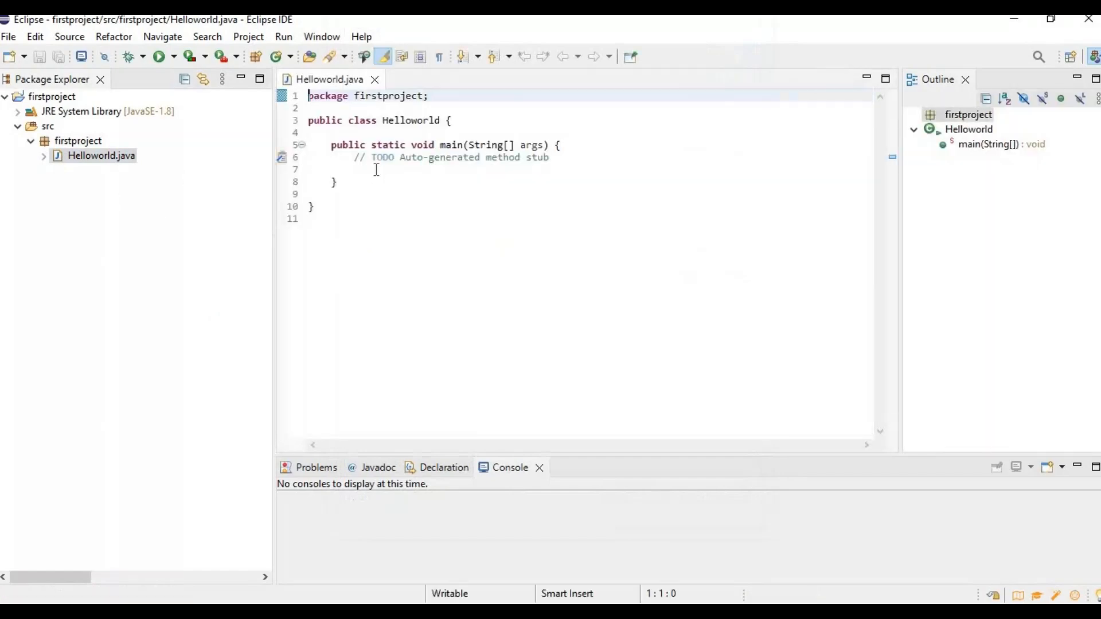
Step: Begin an indented System.out. statement on the empty line below the TODO comment in the main method
click(376, 169)
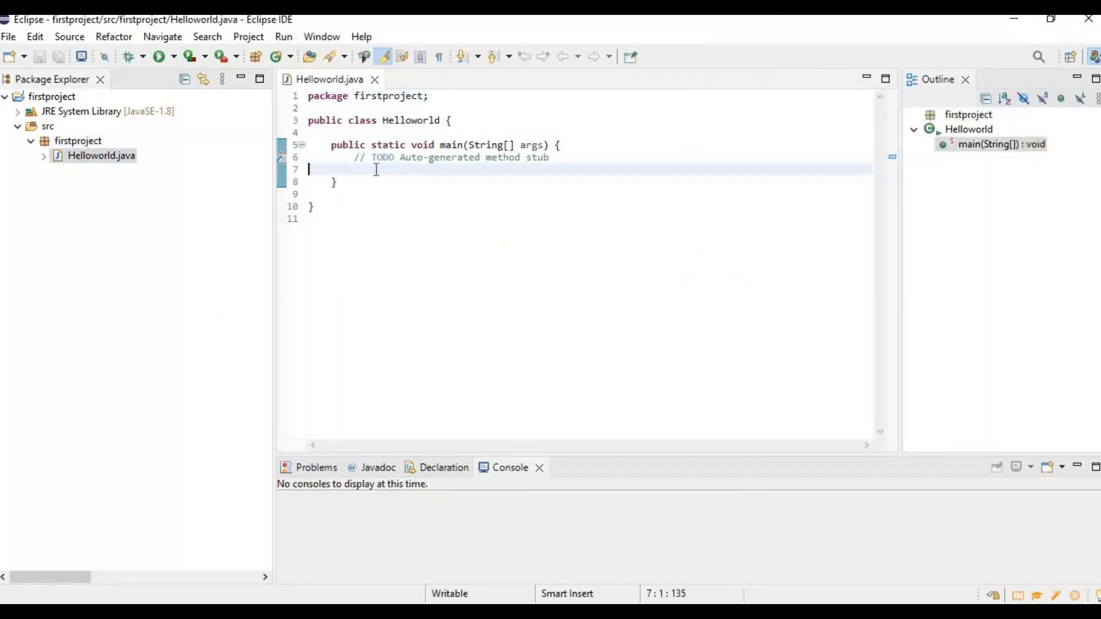
key(Tab)
key(Tab)
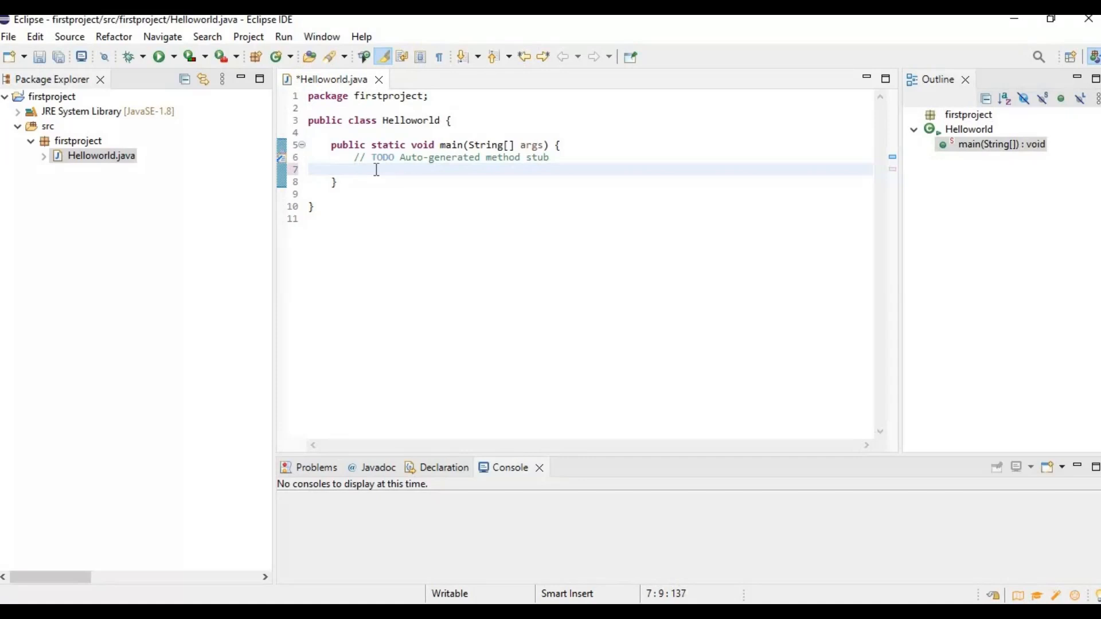
text(Syst)
key(ctrl+space)
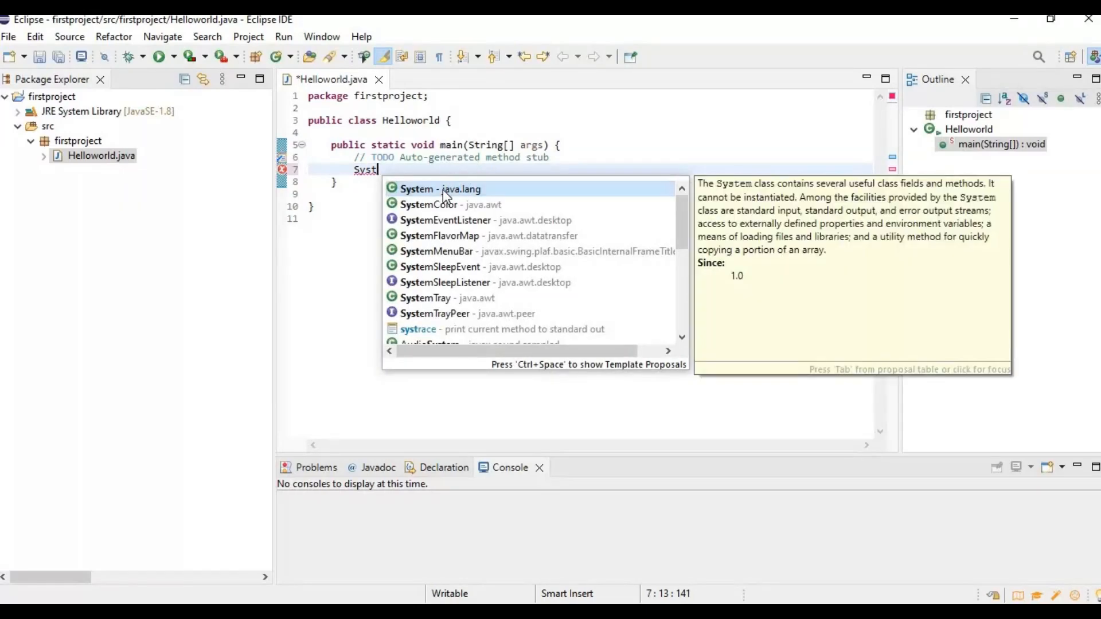
double_click(445, 189)
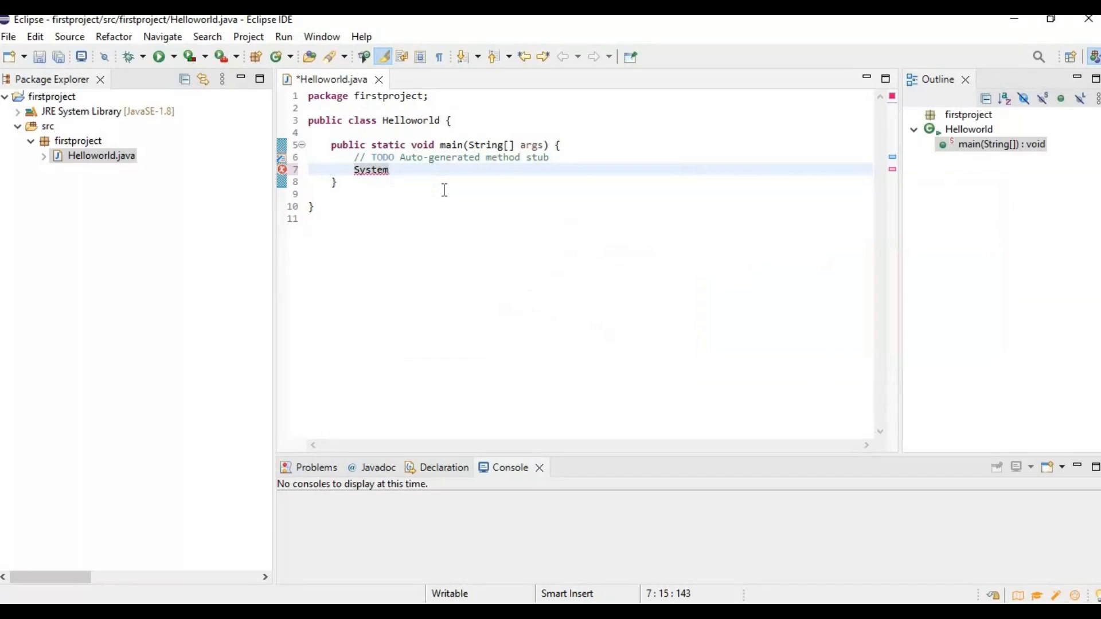
text(.ou)
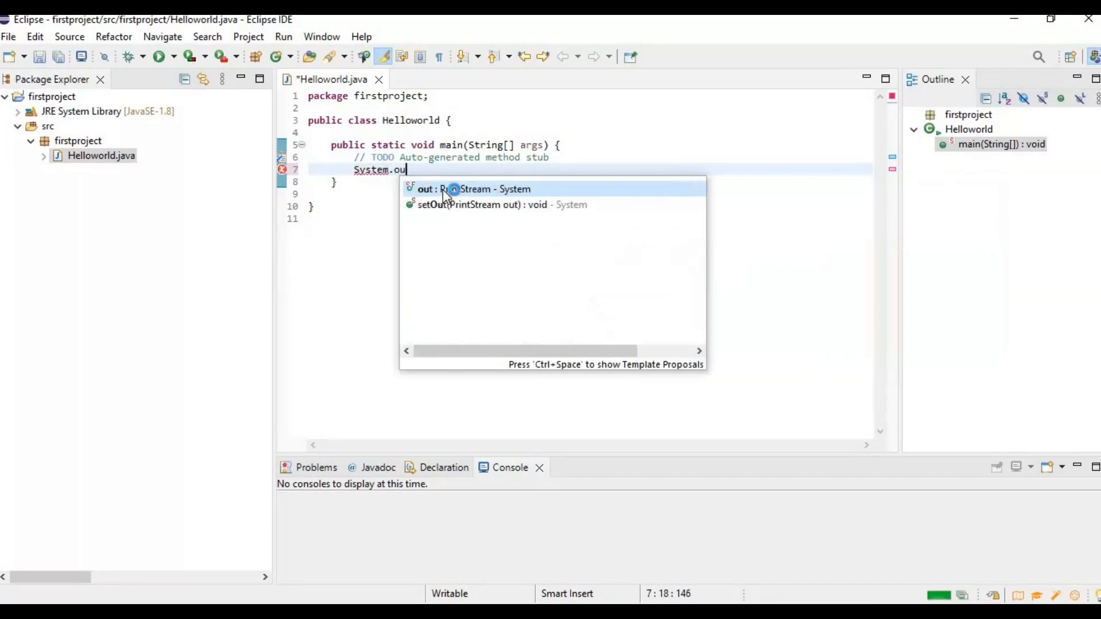
text(t.)
key(Return)
text(pr)
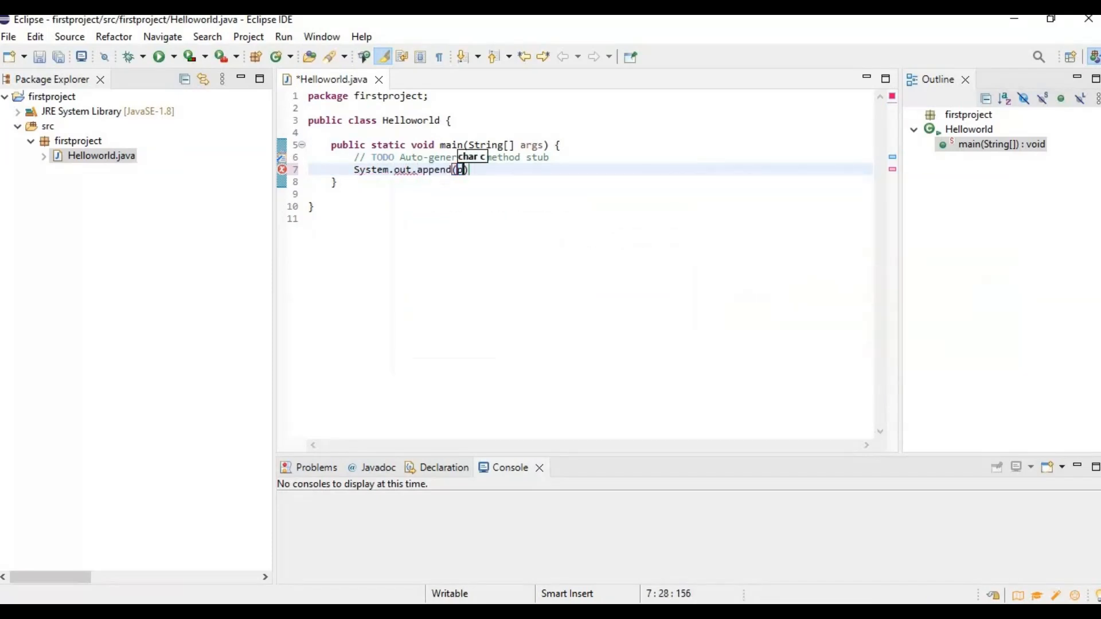
text(int)
key(BackSpace)
key(BackSpace)
key(BackSpace)
key(BackSpace)
key(BackSpace)
key(BackSpace)
key(BackSpace)
key(BackSpace)
key(BackSpace)
key(BackSpace)
key(BackSpace)
key(BackSpace)
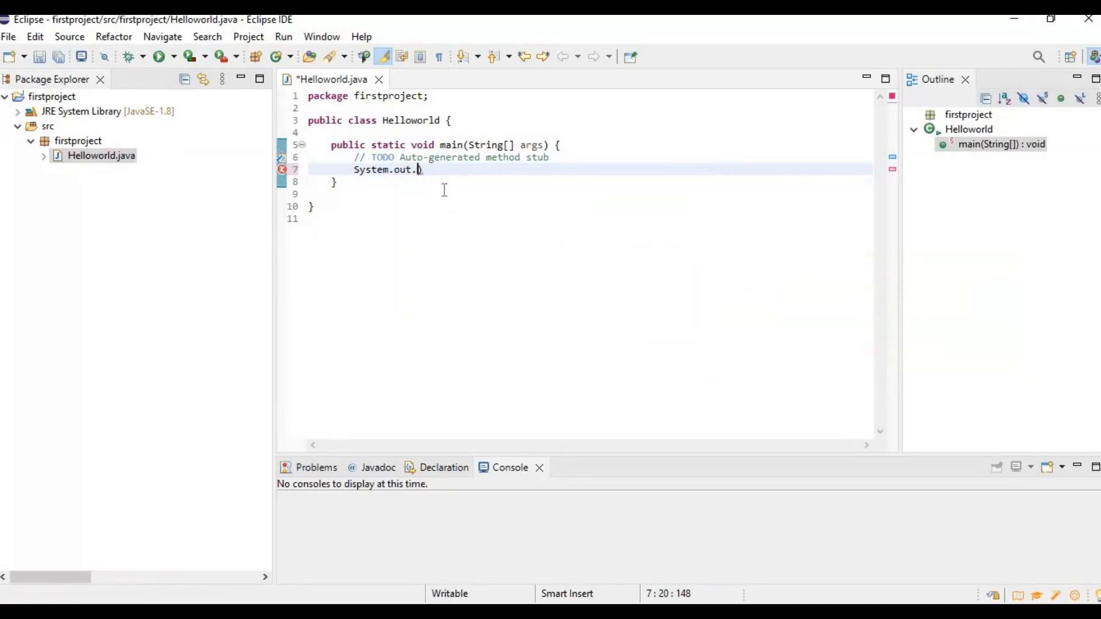
key(Delete)
Step: Complete the System.out. statement with a println call containing an empty pair of double quotes
text(println()
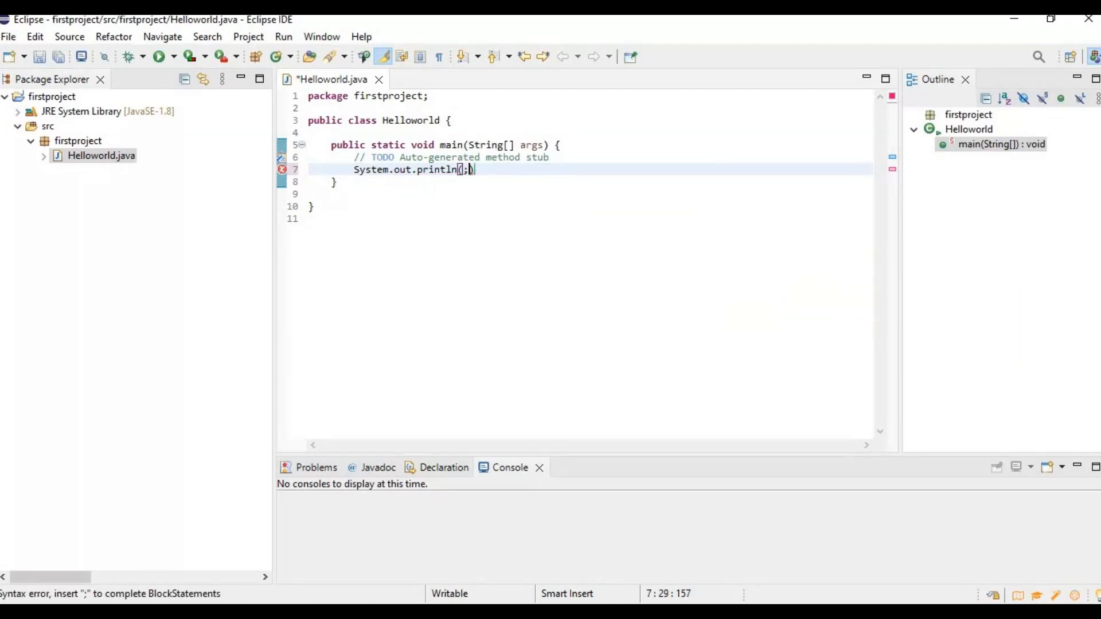
text("")
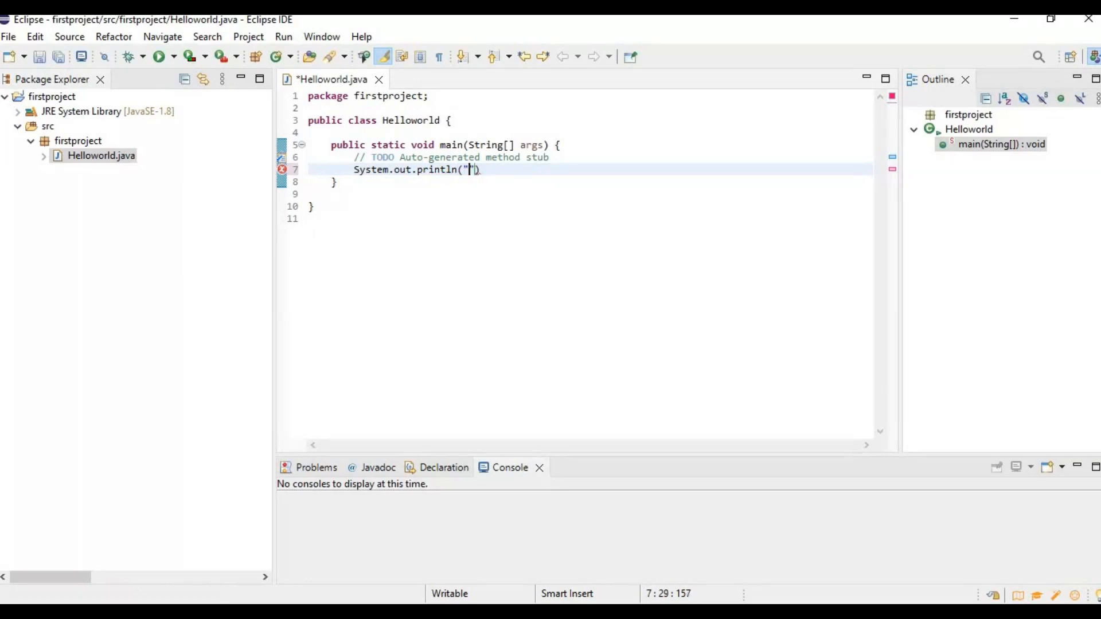
key(Down)
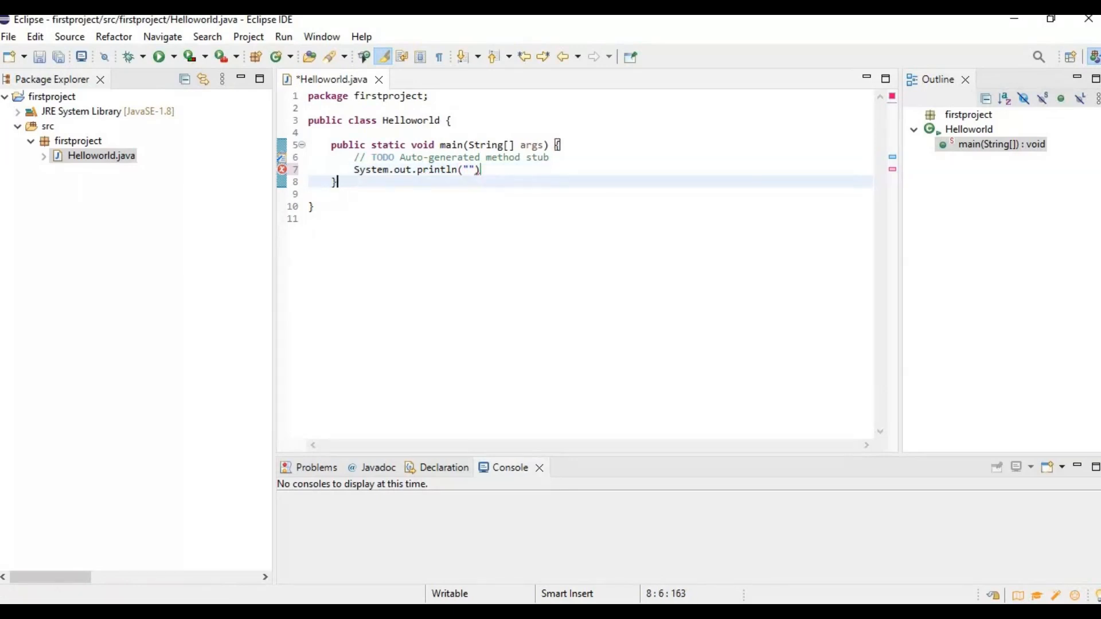
click(472, 170)
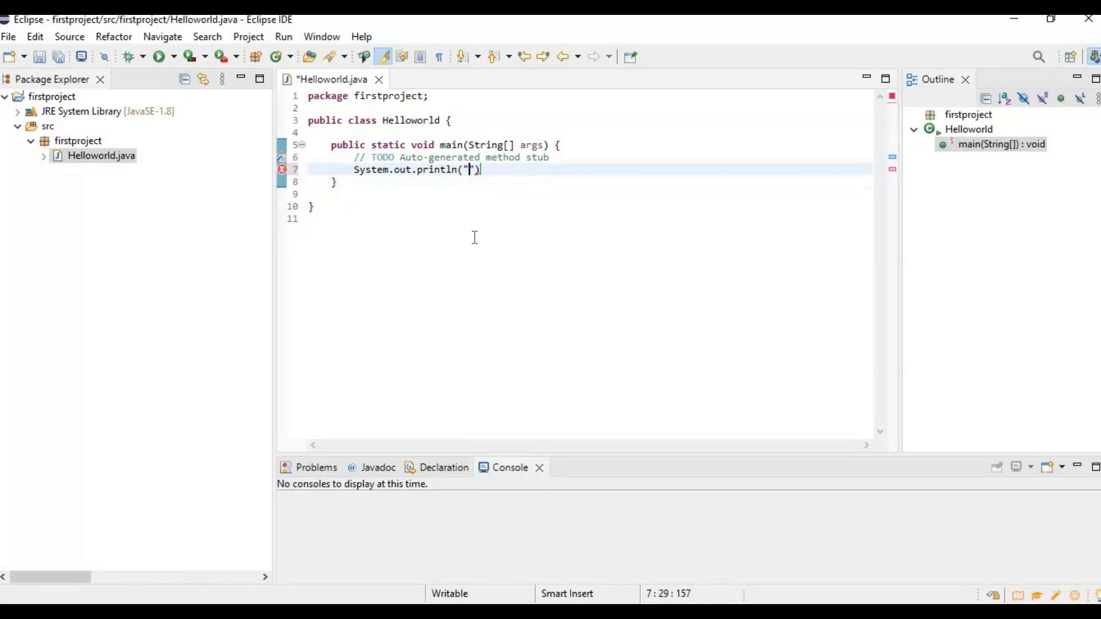
Step: Enter Hello world as the println string and end the statement with a semicolon
text(Hellow)
text(orld)
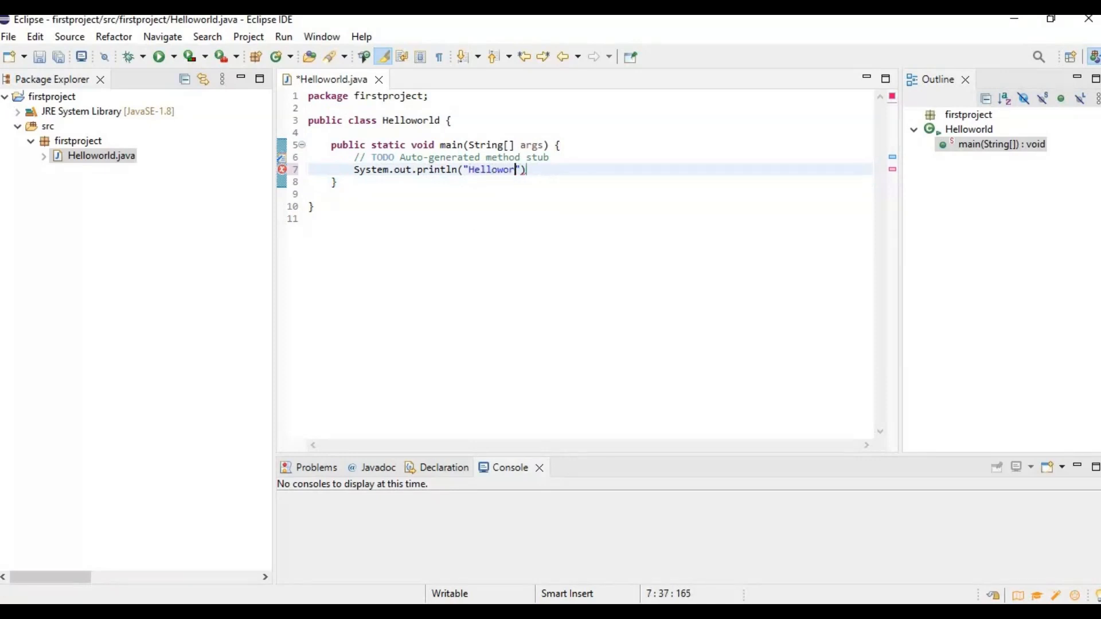
key(Left)
key(Left)
key(Left)
key(Left)
key(Left)
key(Right)
key(Right)
key(Right)
key(Right)
key(Right)
key(Right)
key(Right)
text(;)
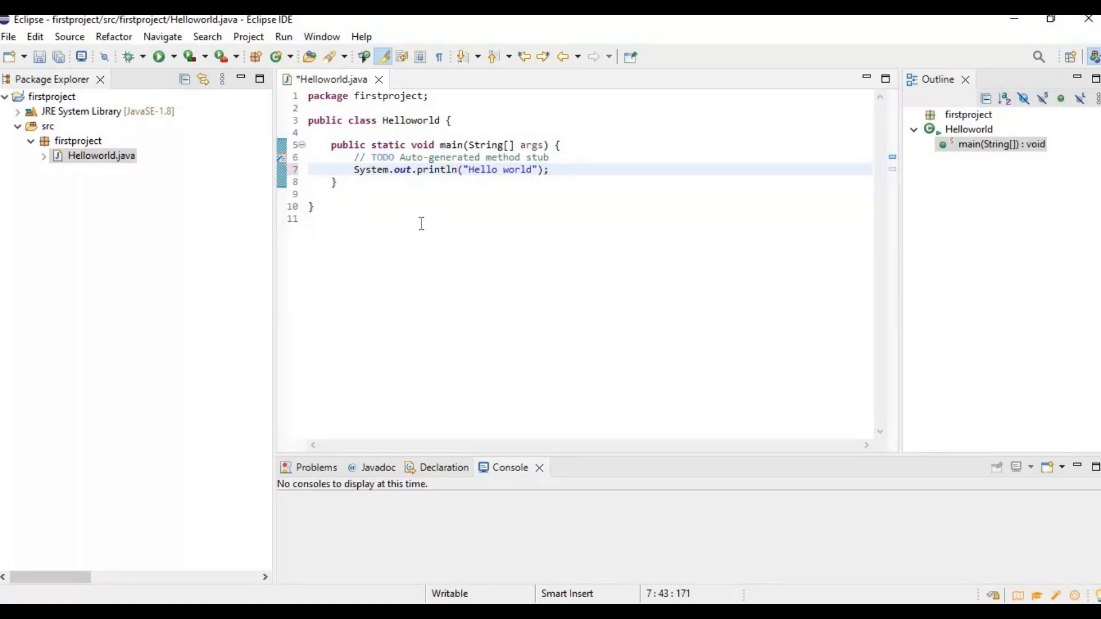
Step: Run Helloworld.java as a Java application, saving the file on launch, and highlight its console output
click(453, 190)
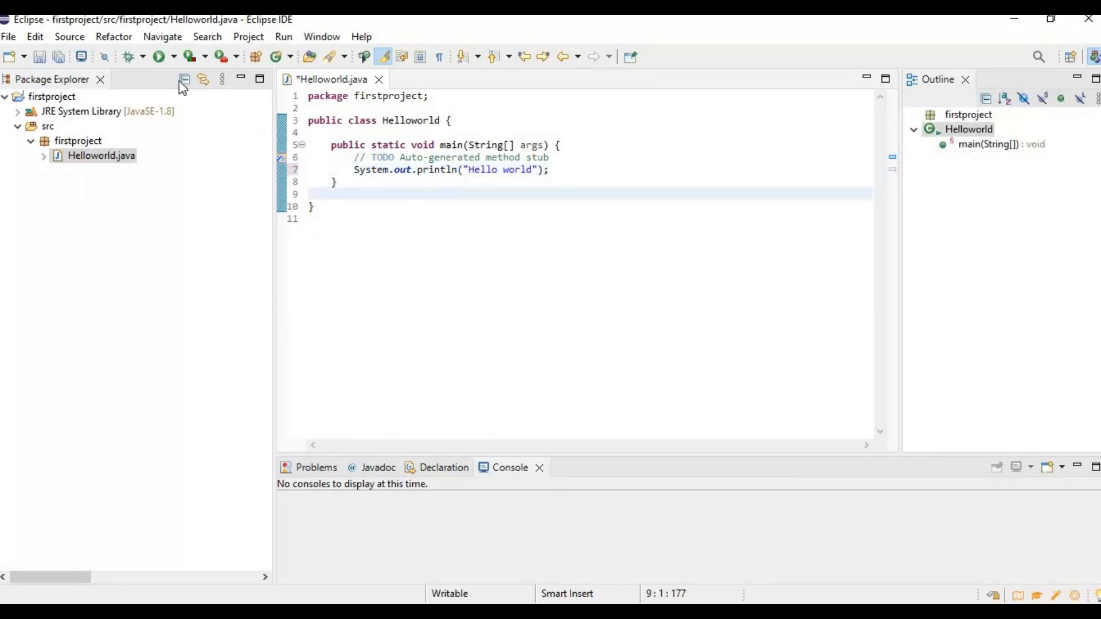
right_click(97, 164)
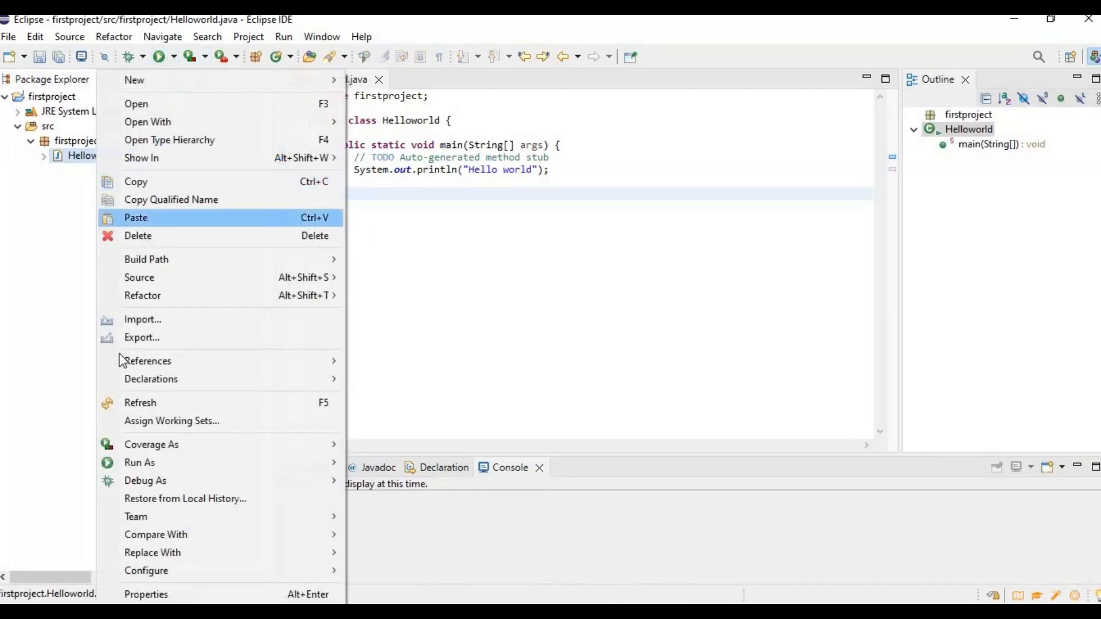
mouse_move(161, 466)
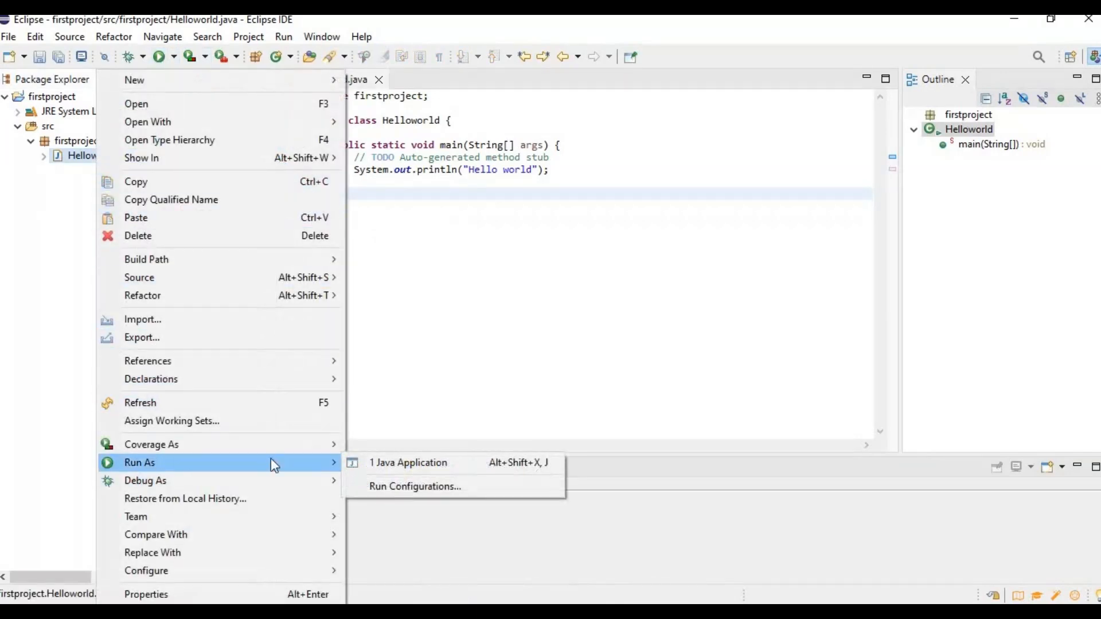
click(424, 462)
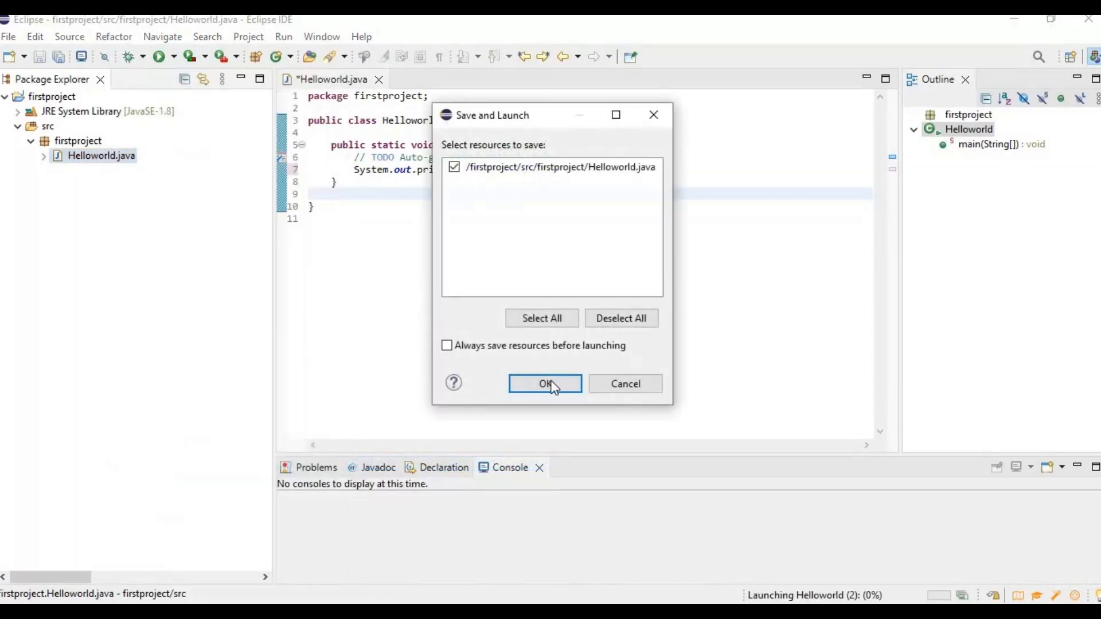
click(544, 381)
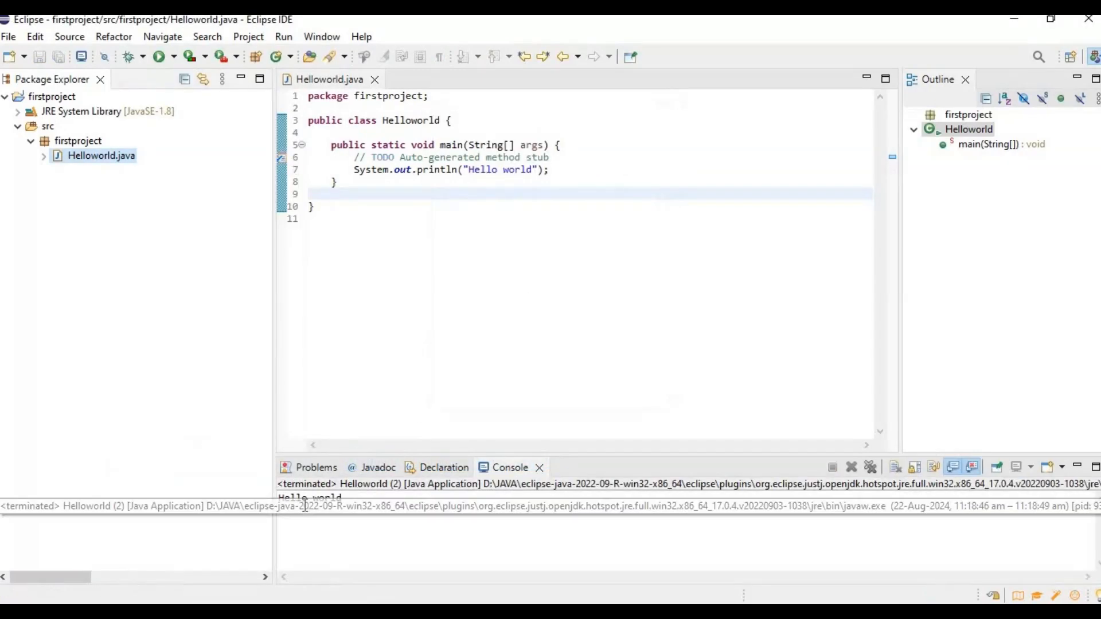
triple_click(283, 498)
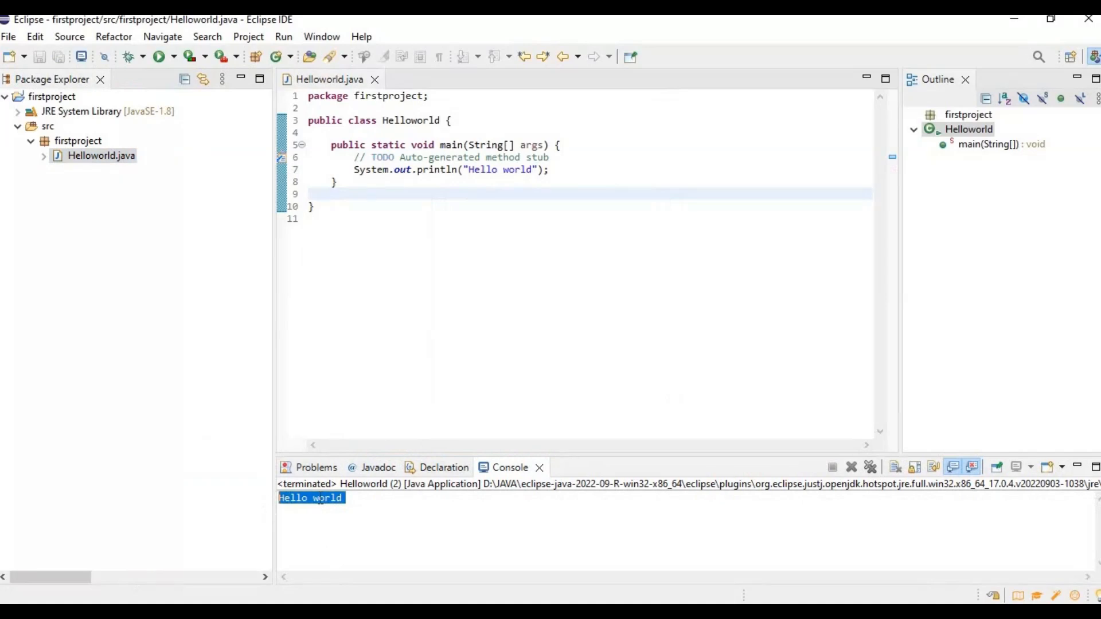
click(406, 207)
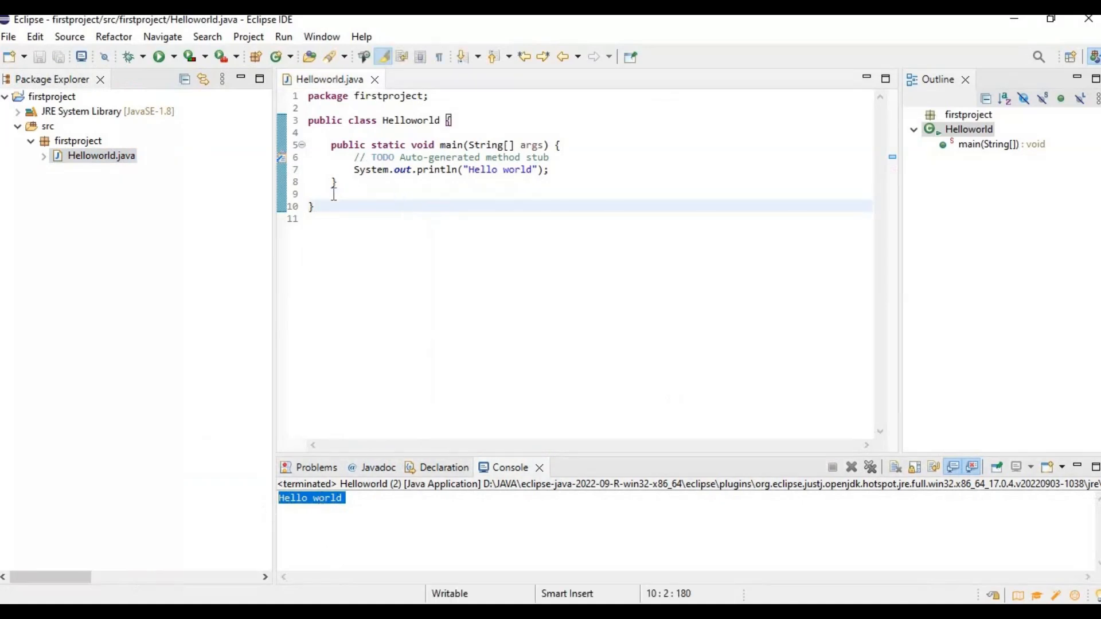
drag(321, 207, 292, 95)
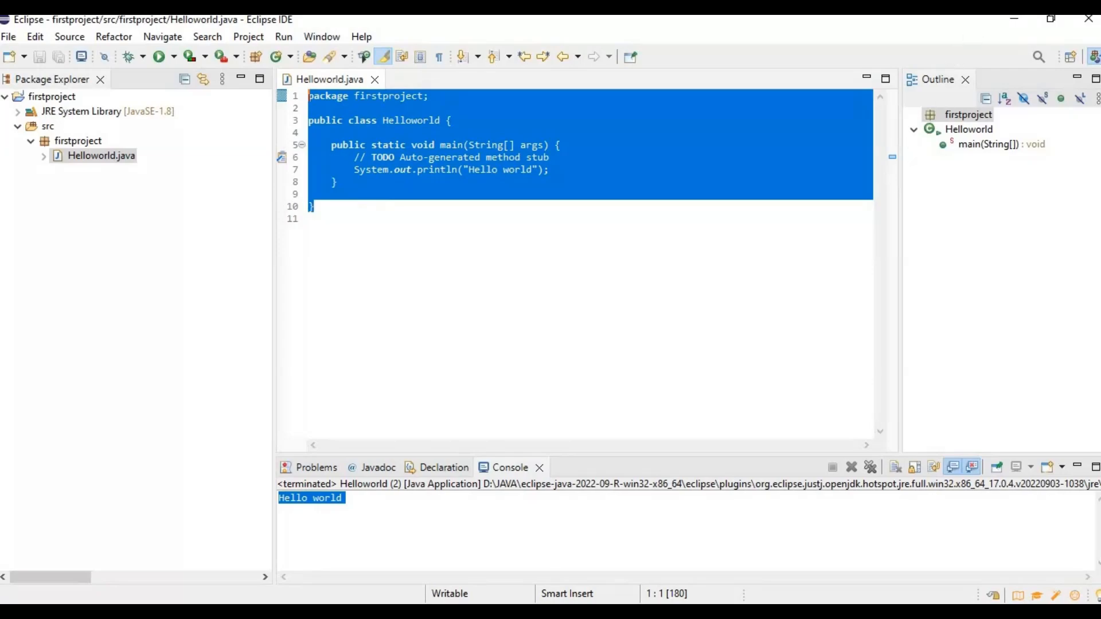
click(1012, 20)
click(341, 113)
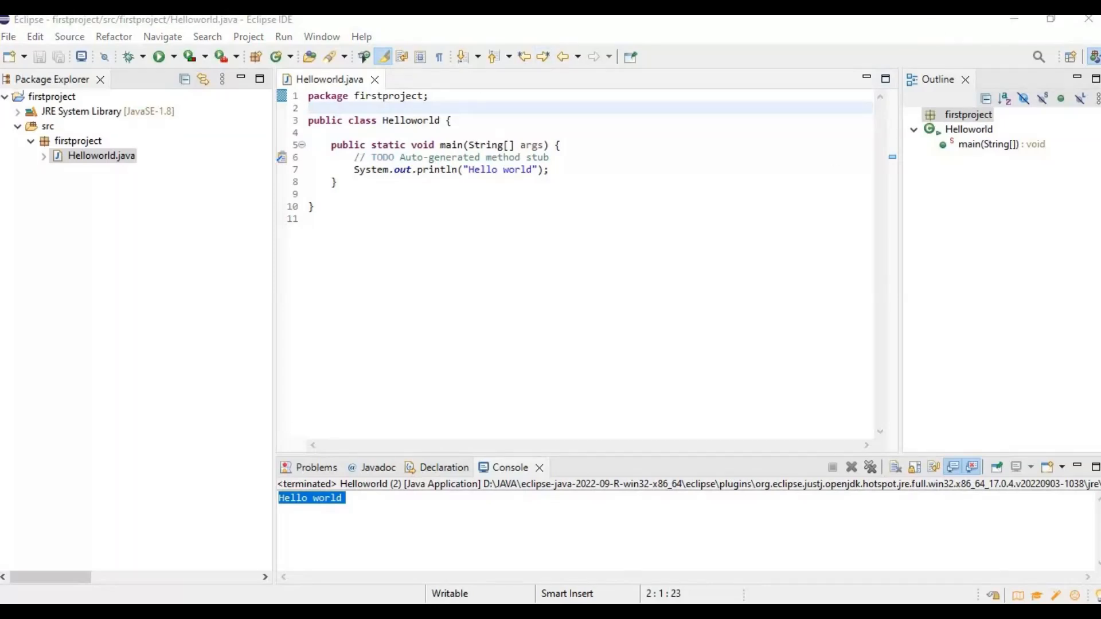
click(1013, 23)
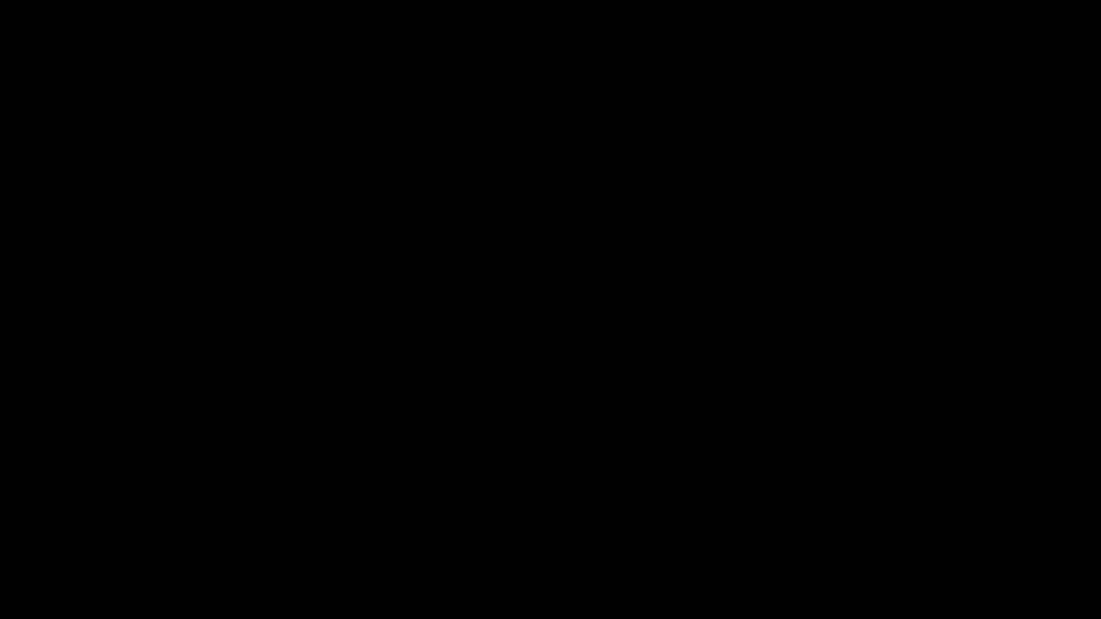